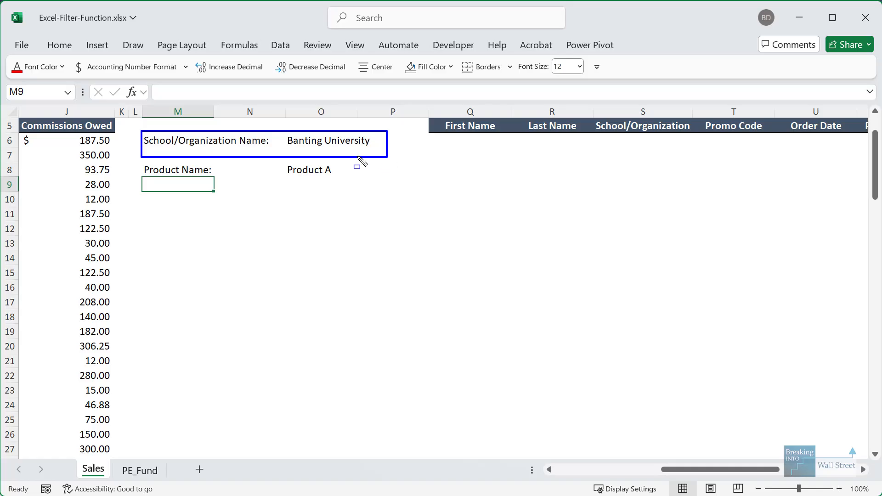
- Start a FILTER formula in Q6 over the sales table array B6:J104
mouse_move(139, 157)
mouse_down()
mouse_move(374, 198)
mouse_move(379, 190)
mouse_up()
key(Escape)
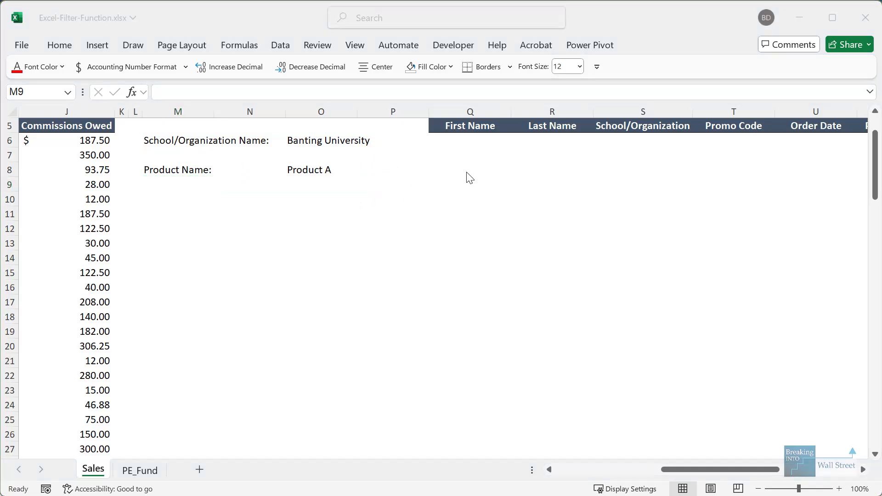
click(466, 138)
scroll(504, 183, up, 2)
text(=FILTER()
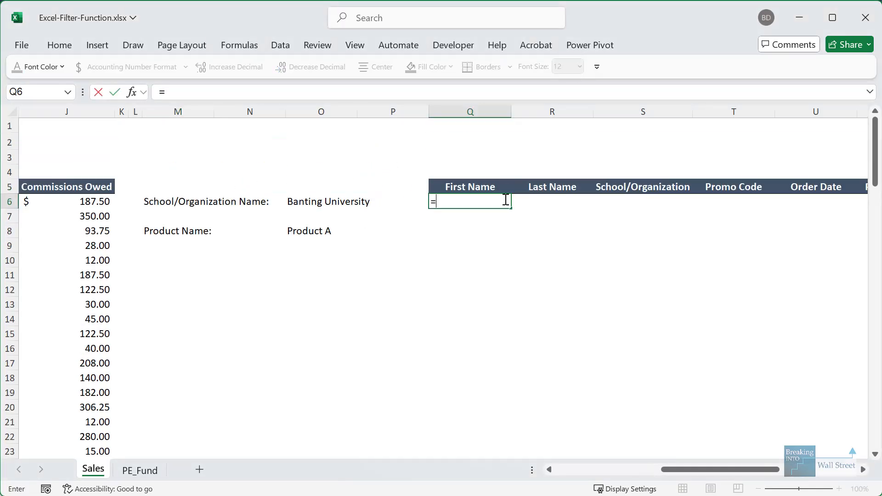
key(ctrl+Left)
key(ctrl+Left)
key(ctrl+Left)
key(ctrl+Left)
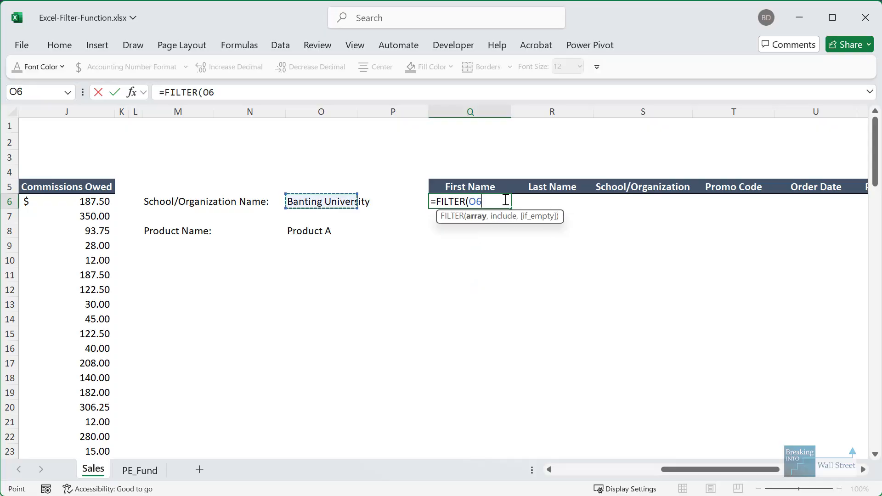
key(ctrl+shift+Down)
key(shift+Up)
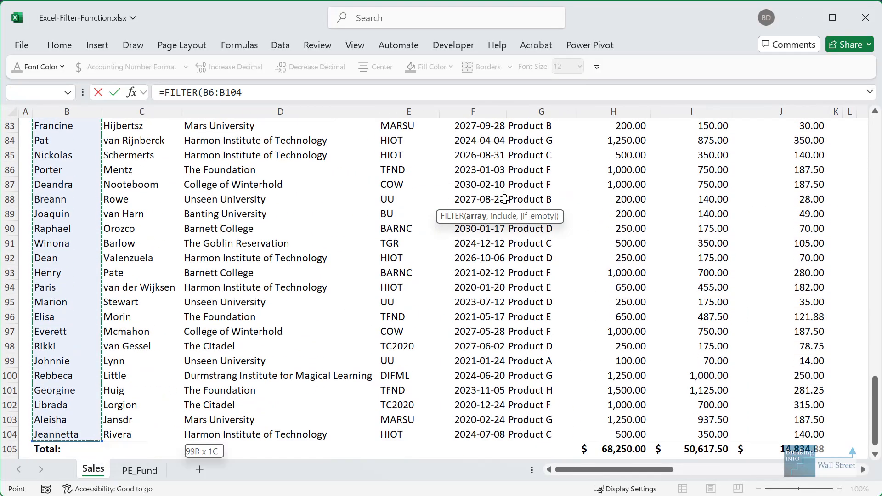
key(shift+Right)
key(ctrl+shift+Right)
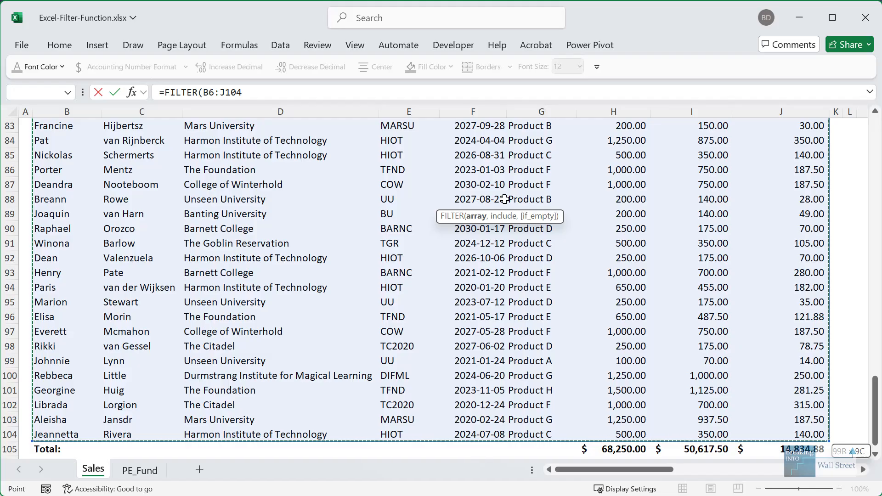
text(,)
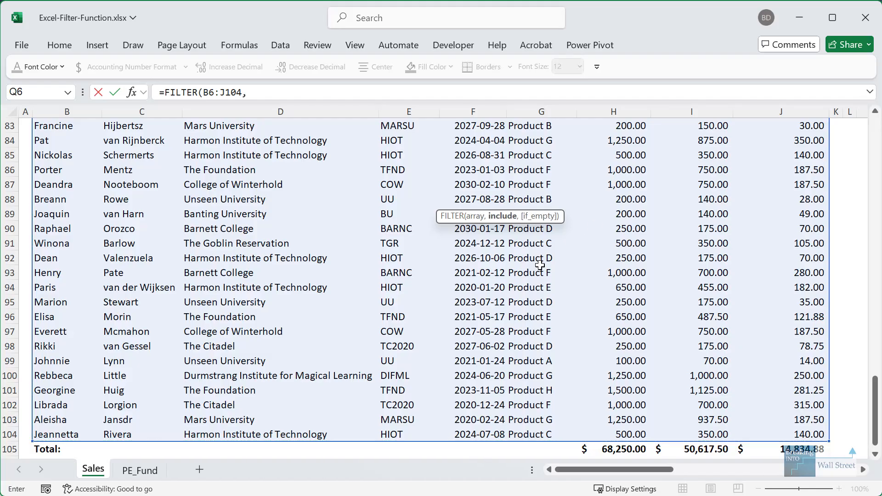
- Add the school condition (D6:D104=O6), matching Banting University in O6
click(263, 350)
key(ctrl+Up)
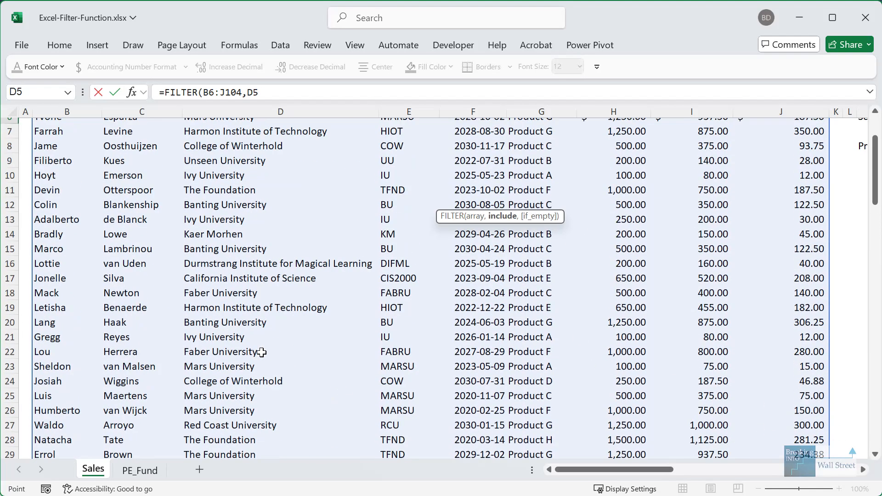
key(Down)
key(ctrl+shift+Down)
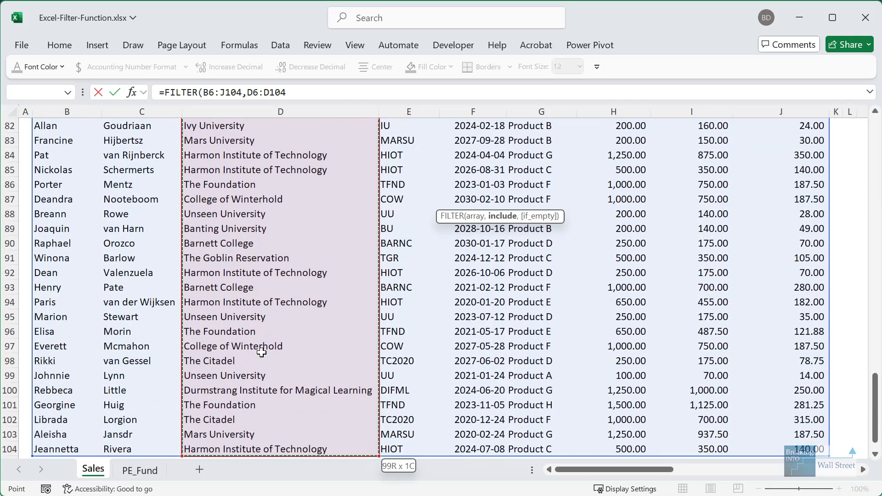
text(=)
scroll(262, 353, up, 20)
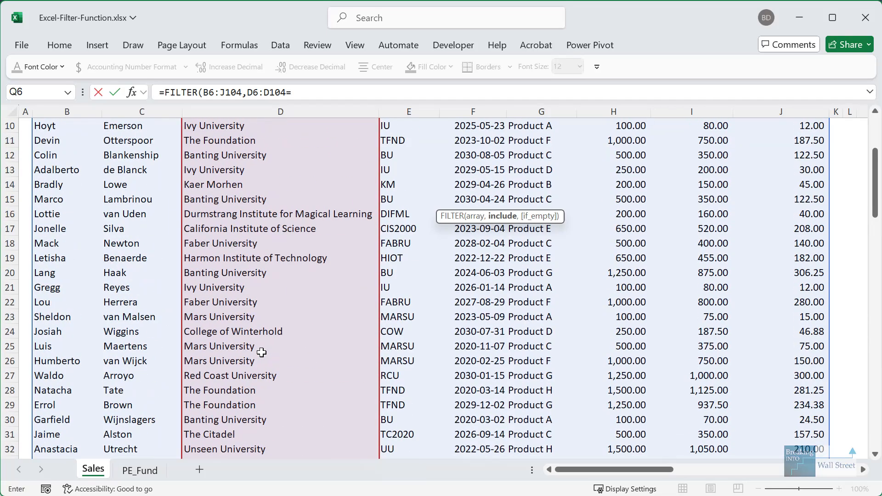
drag(578, 471, 656, 471)
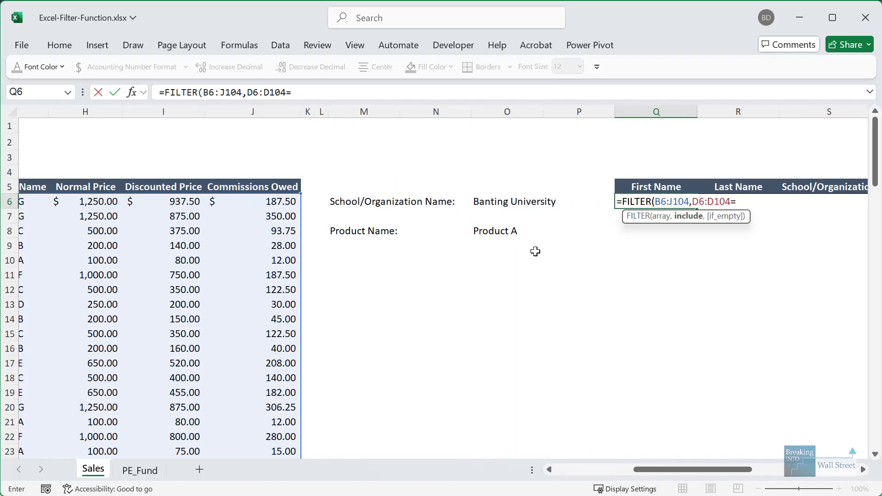
click(489, 199)
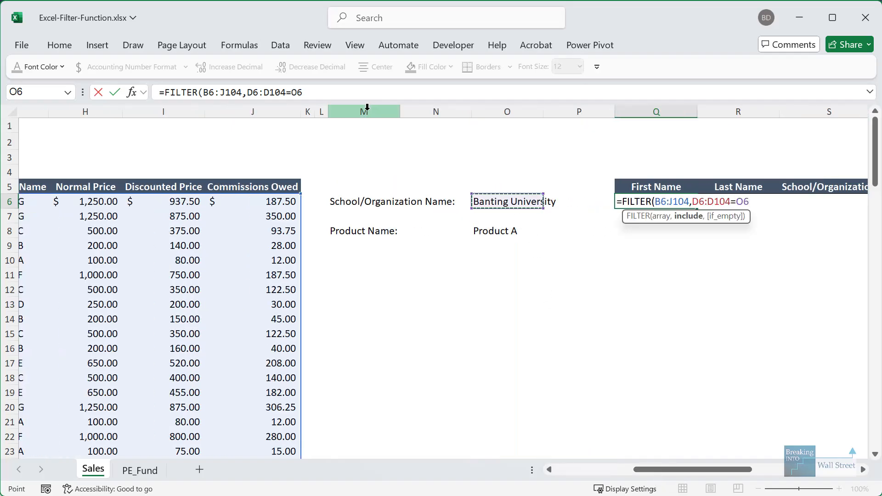
click(249, 92)
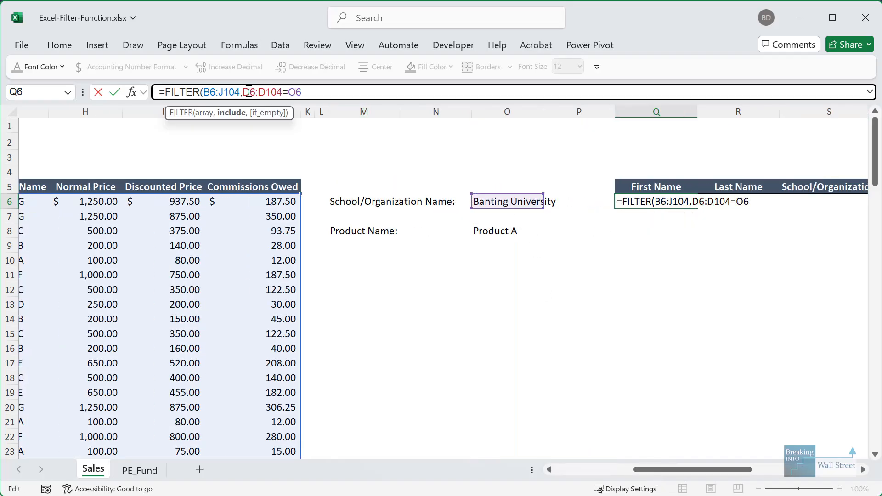
text(()
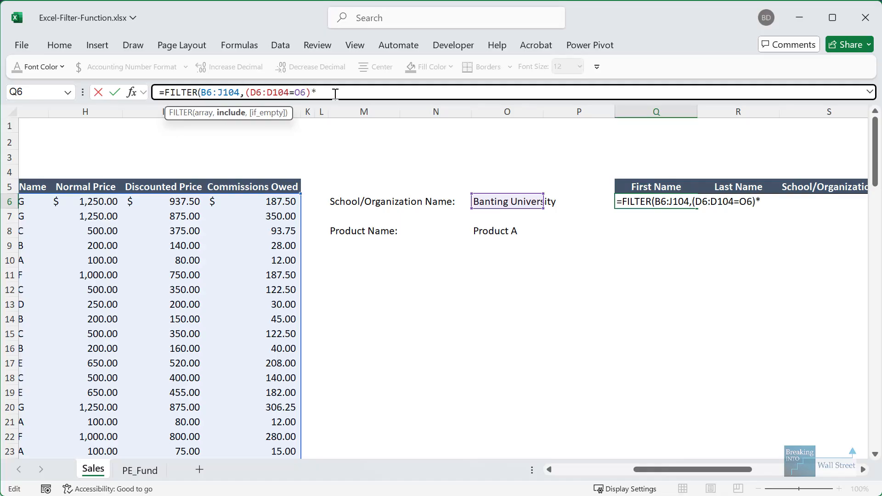
- Multiply in the product condition (G6:G104=O8) and finish with an "N/A" fallback
click(126, 217)
key(Left)
key(Left)
key(Left)
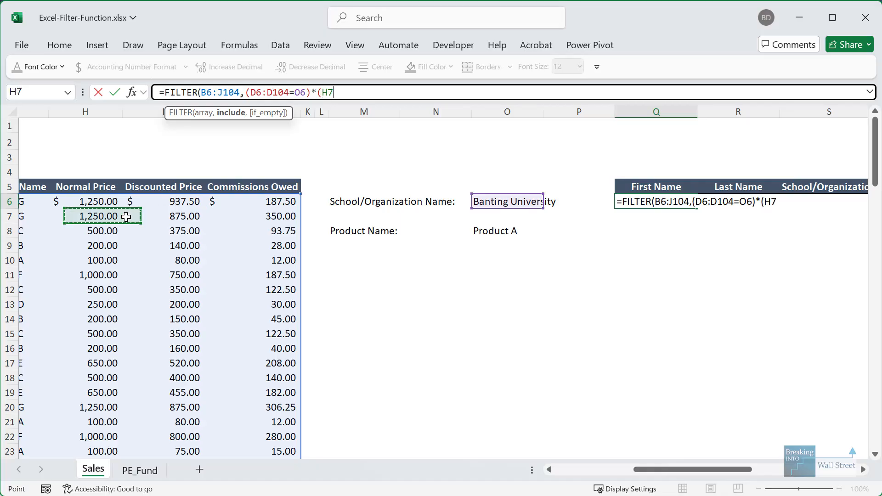
key(Right)
key(Up)
key(ctrl+shift+Down)
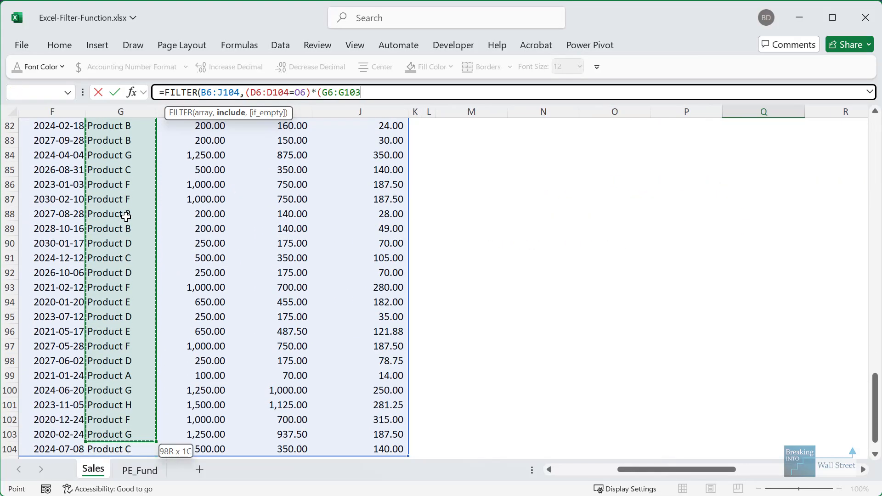
text(=)
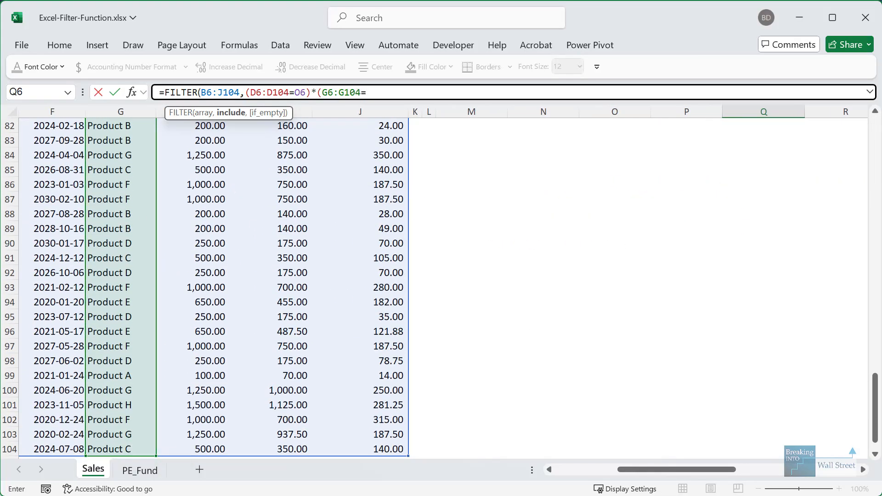
drag(876, 413, 876, 159)
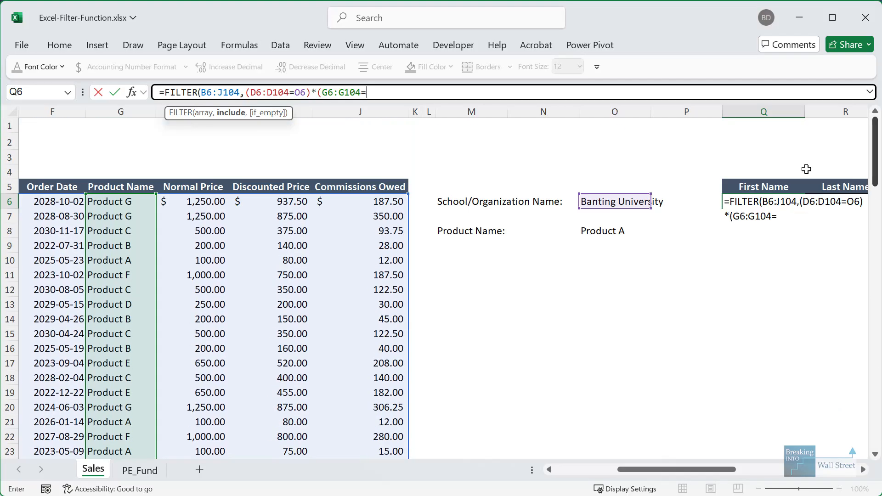
click(597, 233)
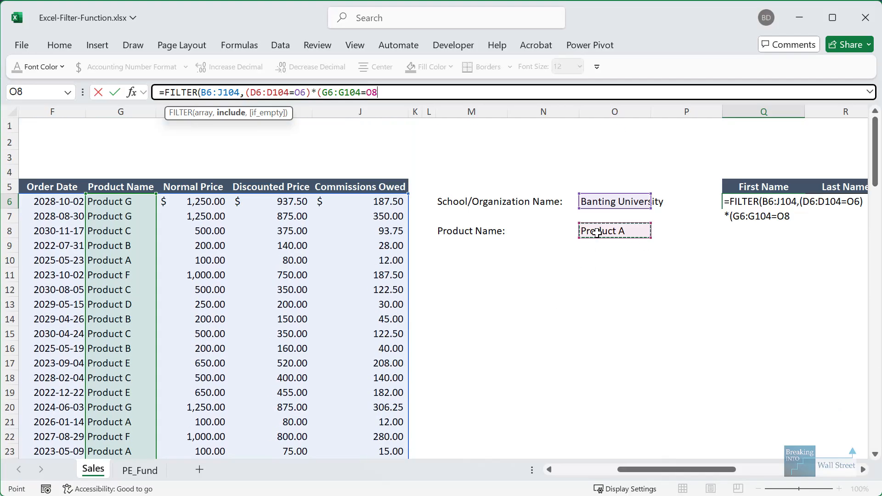
text(),"N/A)
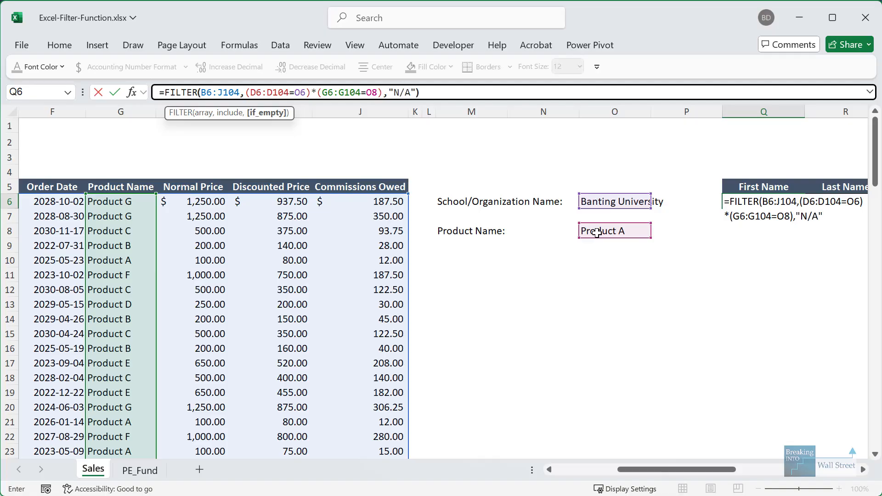
key(ctrl+Return)
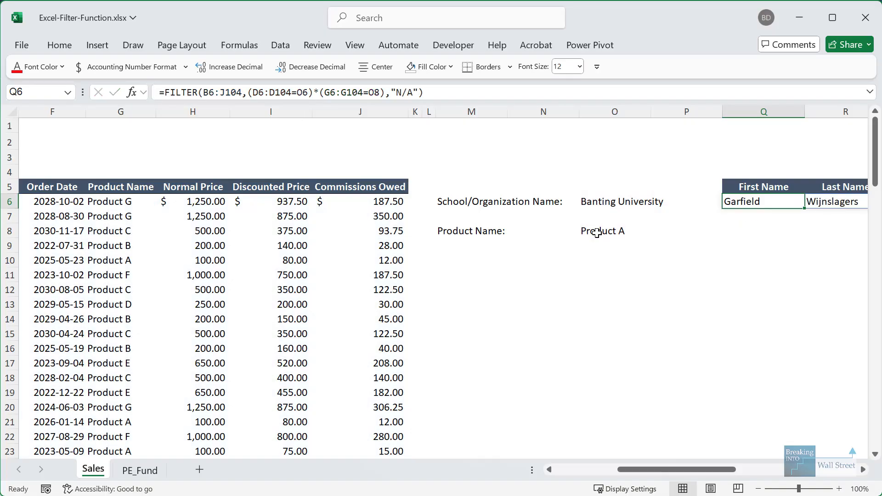
drag(662, 471, 760, 469)
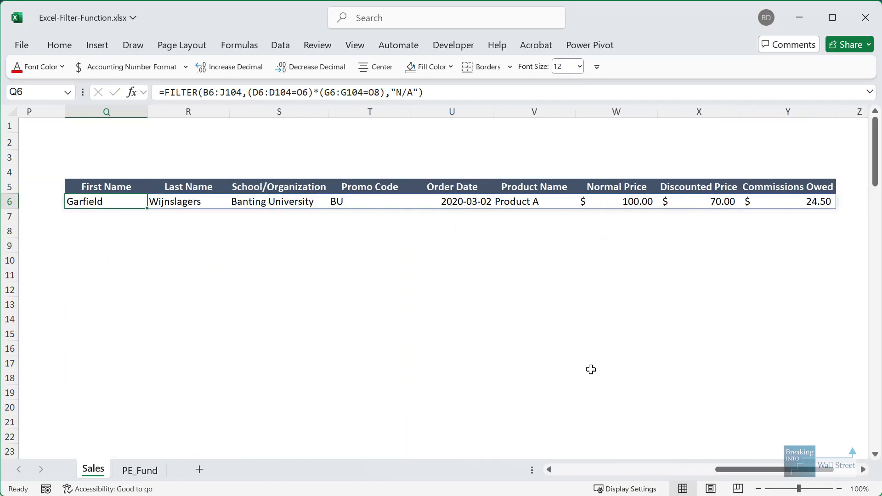
click(356, 317)
click(114, 208)
click(175, 317)
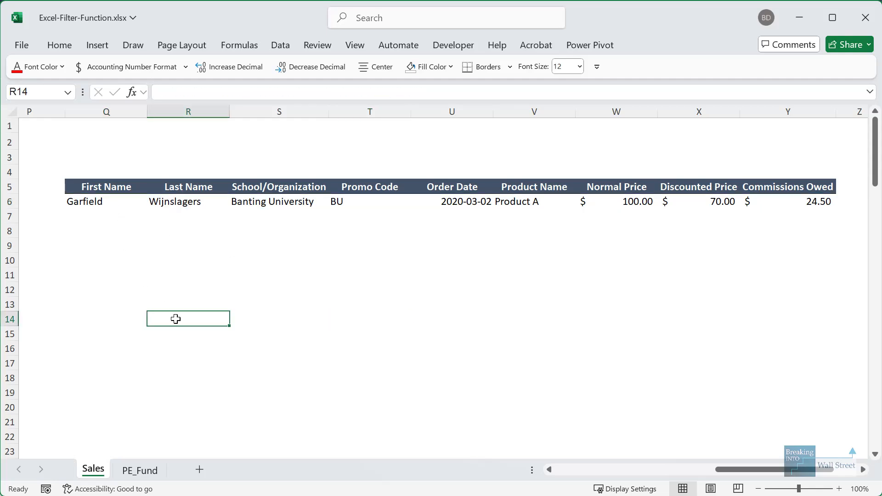
drag(175, 317, 138, 304)
click(89, 252)
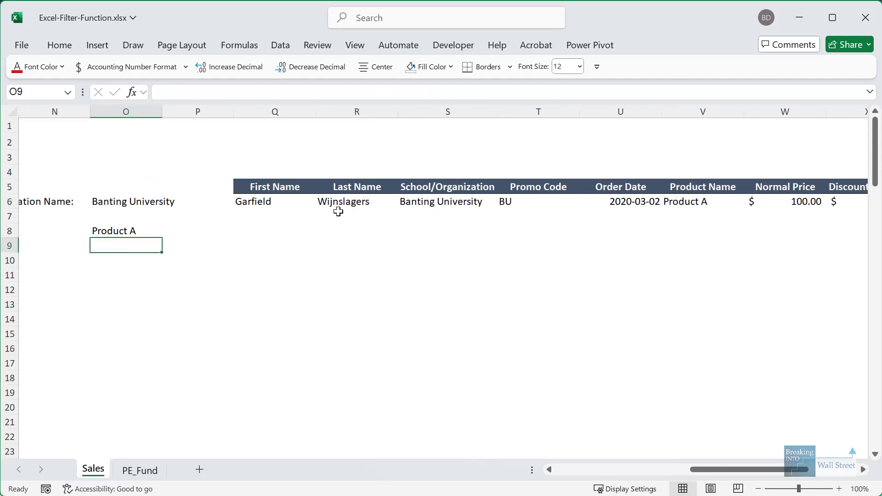
click(148, 224)
key(F2)
text(B)
key(ctrl+Return)
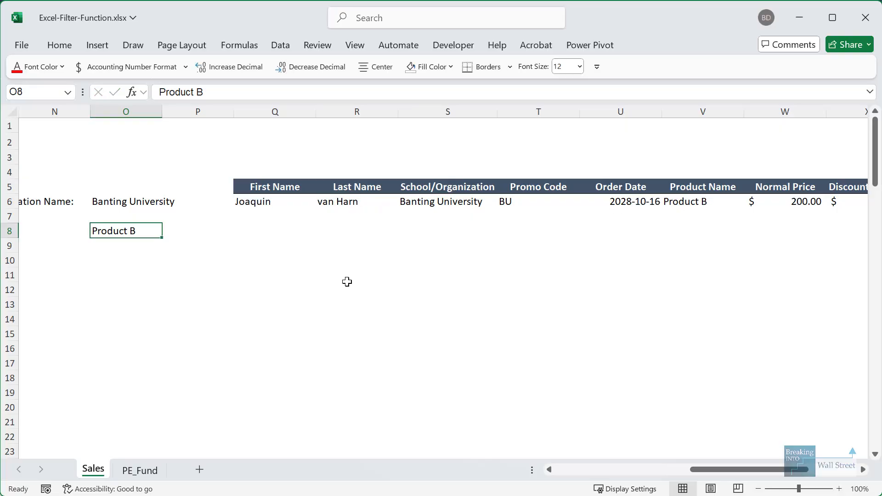
key(F2)
key(BackSpace)
text(C)
key(ctrl+Return)
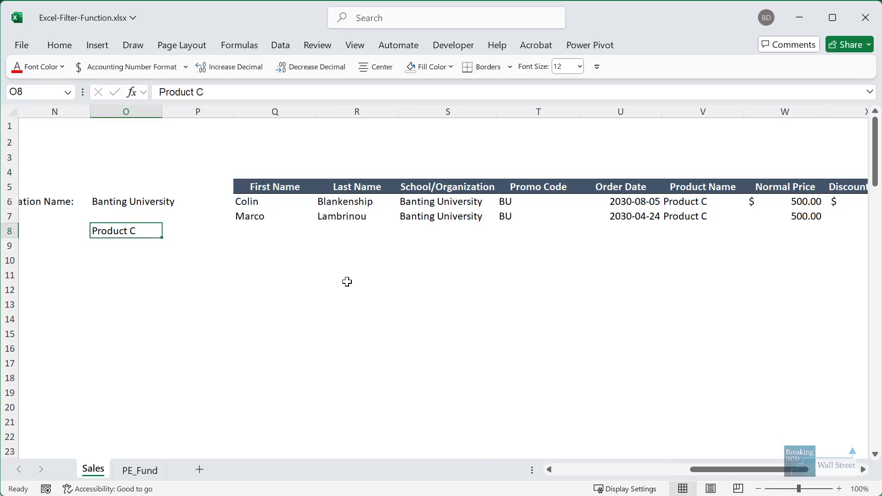
key(F2)
key(BackSpace)
text(D)
key(ctrl+Return)
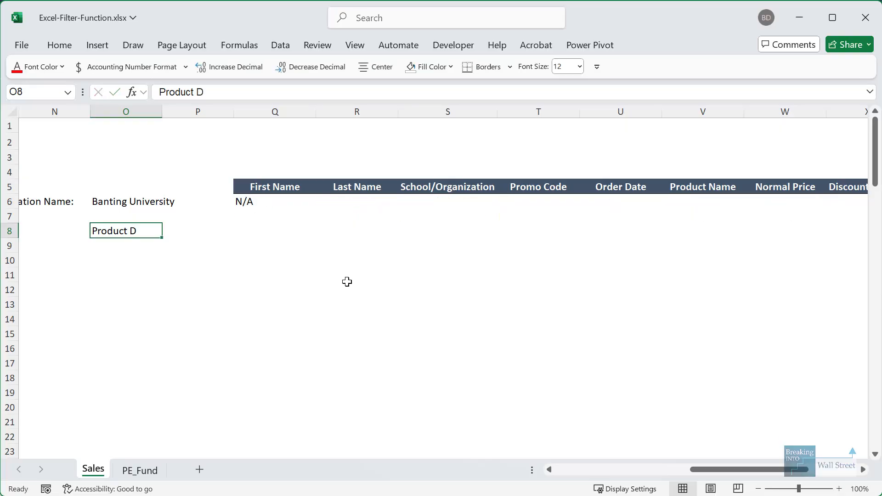
key(F2)
key(ctrl+Return)
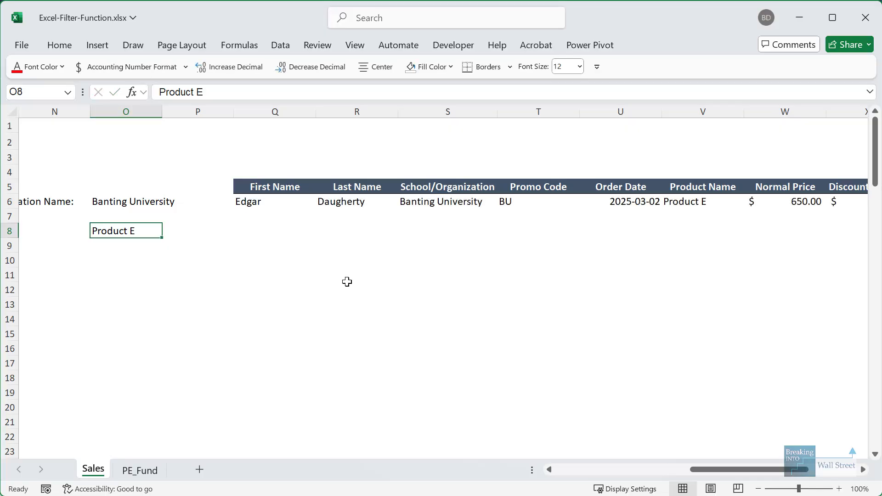
key(F2)
key(BackSpace)
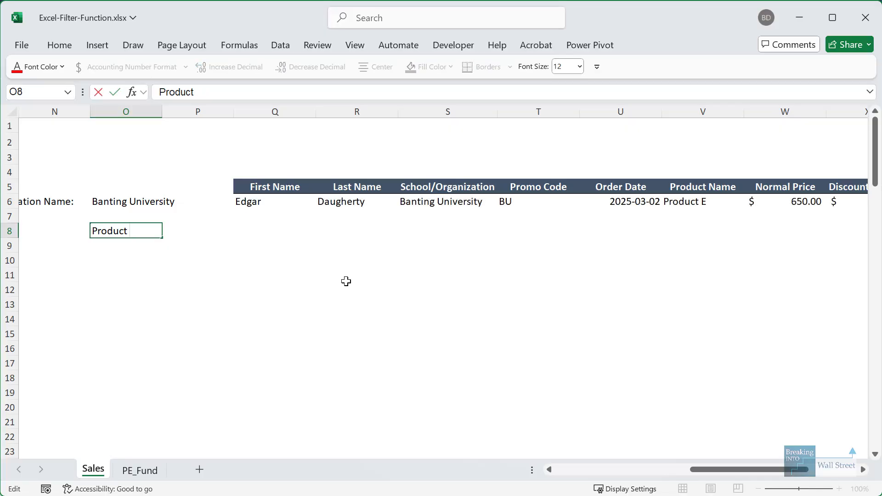
text(A)
key(ctrl+Return)
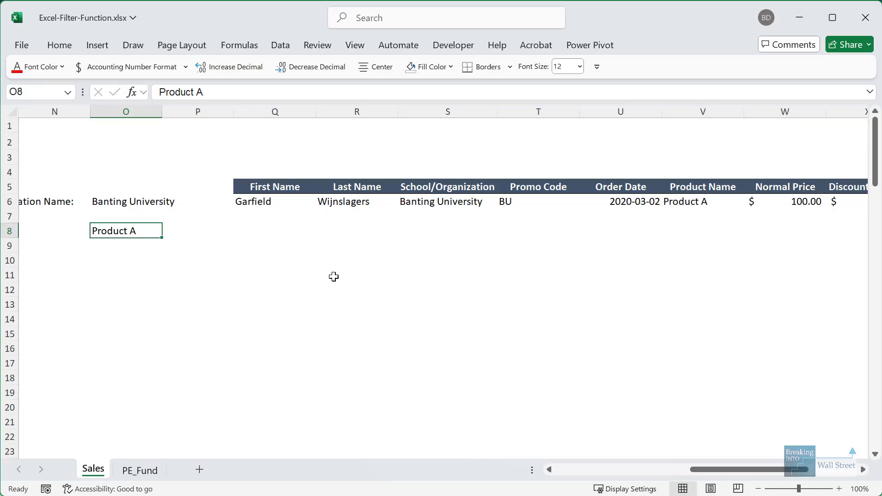
drag(274, 319, 305, 261)
click(281, 256)
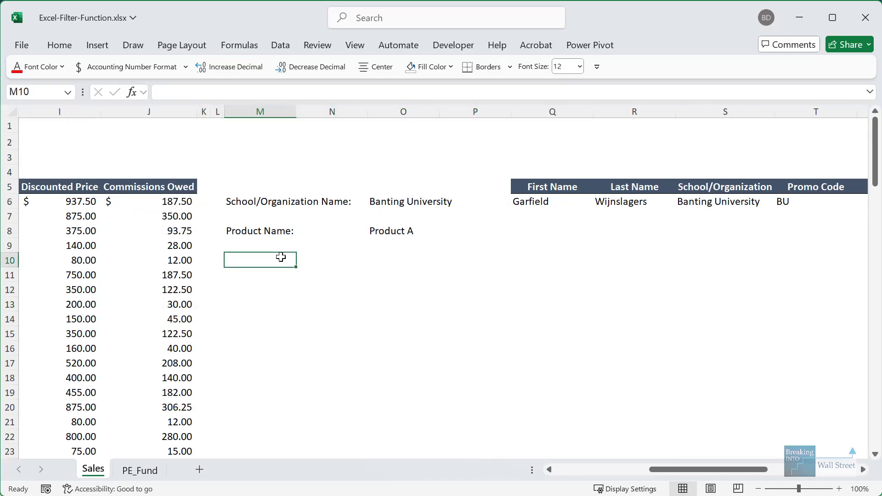
- Enter =SORT(UNIQUE(D6:D104)) in M10 for the sorted school list
drag(387, 200, 390, 234)
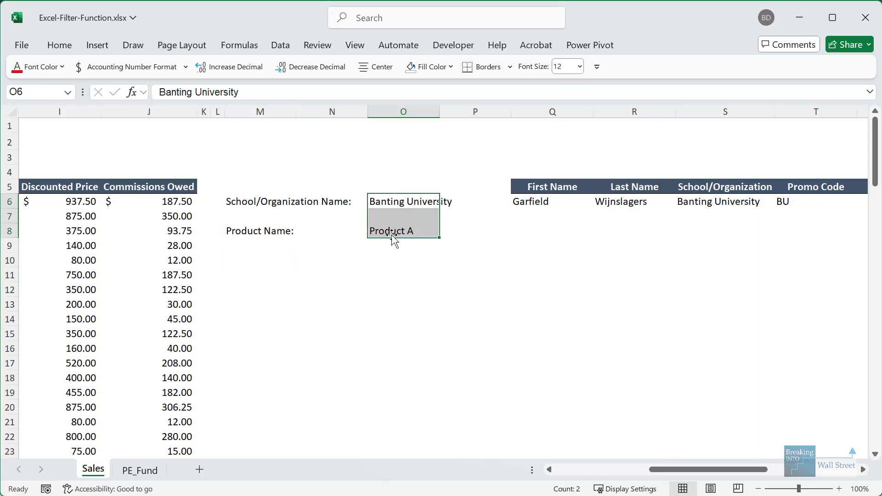
click(250, 262)
text(=SOR)
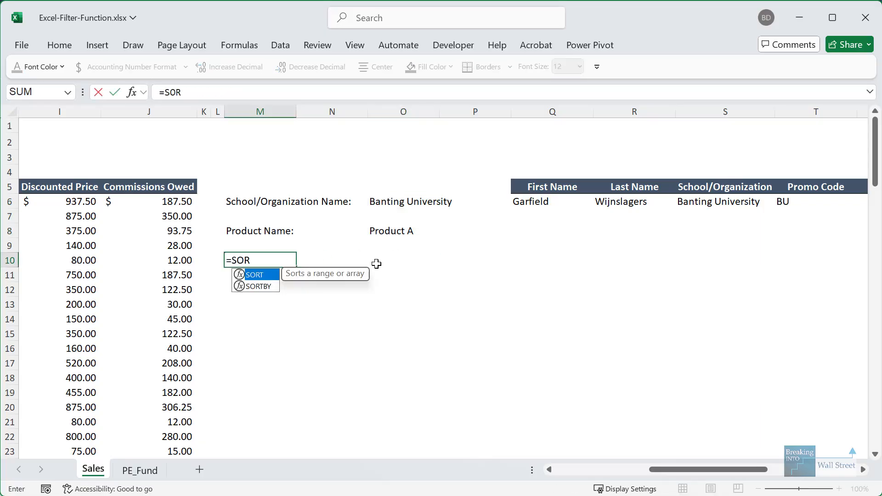
text(T(UNIQUE()
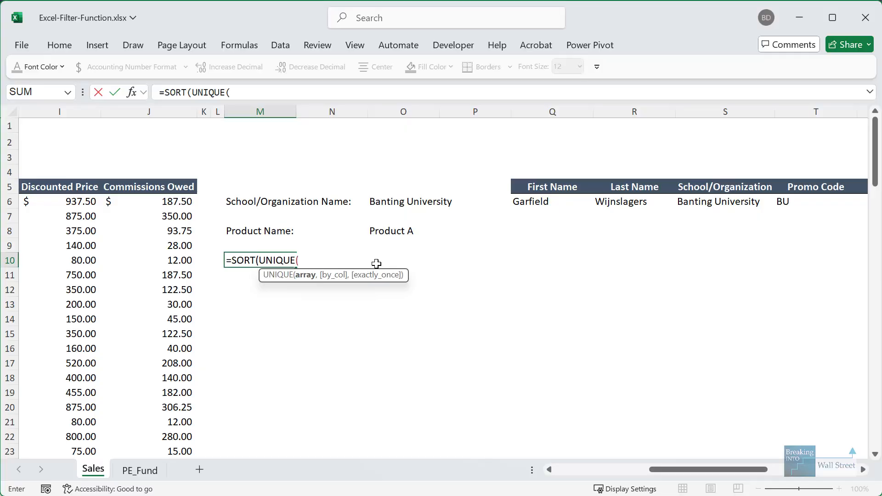
key(Left)
key(Left)
key(Left)
key(Left)
key(Left)
key(Left)
key(Left)
key(Left)
key(Left)
key(Left)
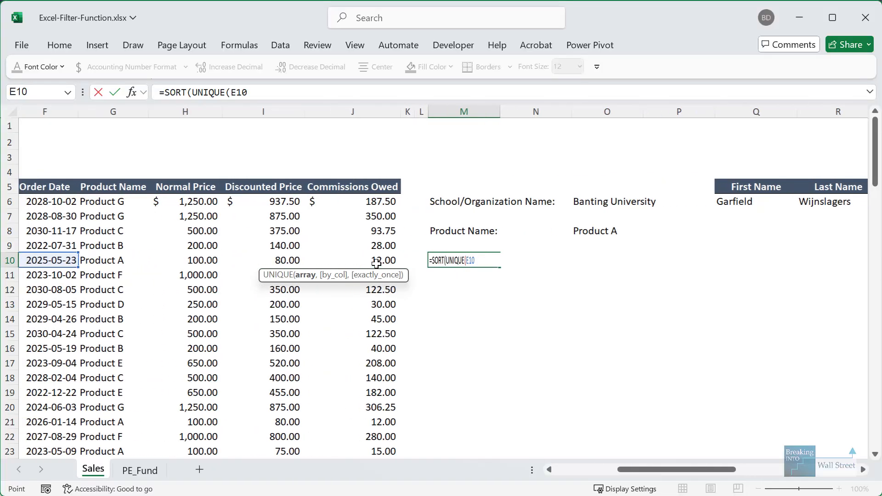
key(Up)
key(Up)
key(Up)
key(Up)
key(Right)
key(ctrl+shift+Down)
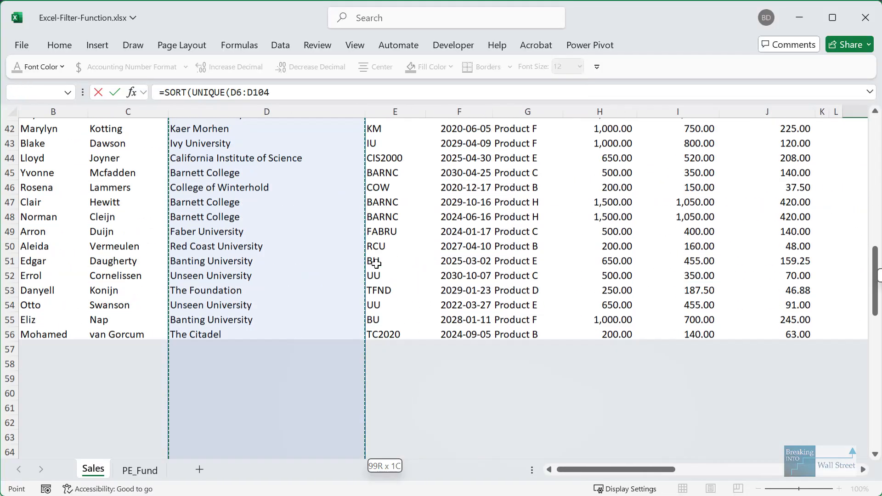
text()))
key(Return)
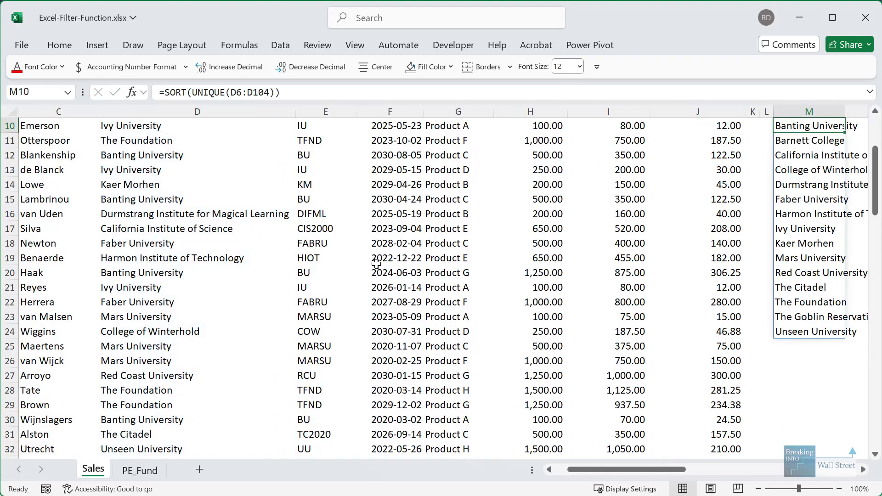
key(Right)
key(Right)
- Enter =SORT(UNIQUE(G6:G104)) in M26 for the sorted product list
click(532, 359)
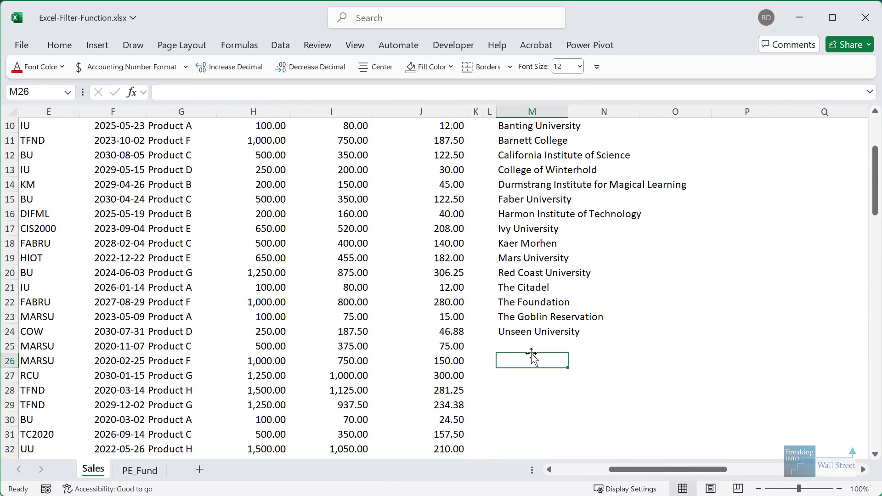
text(=SORT(UNIQ)
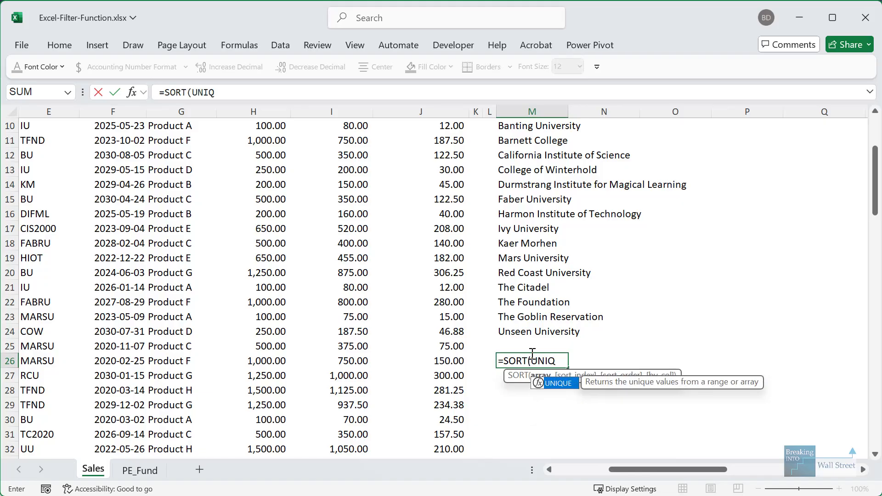
key(Tab)
scroll(183, 199, up, 3)
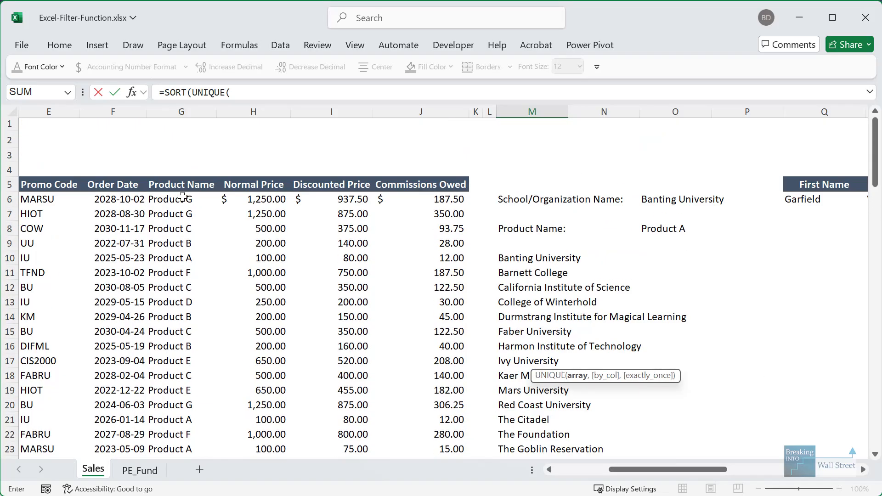
click(183, 199)
key(ctrl+shift+Down)
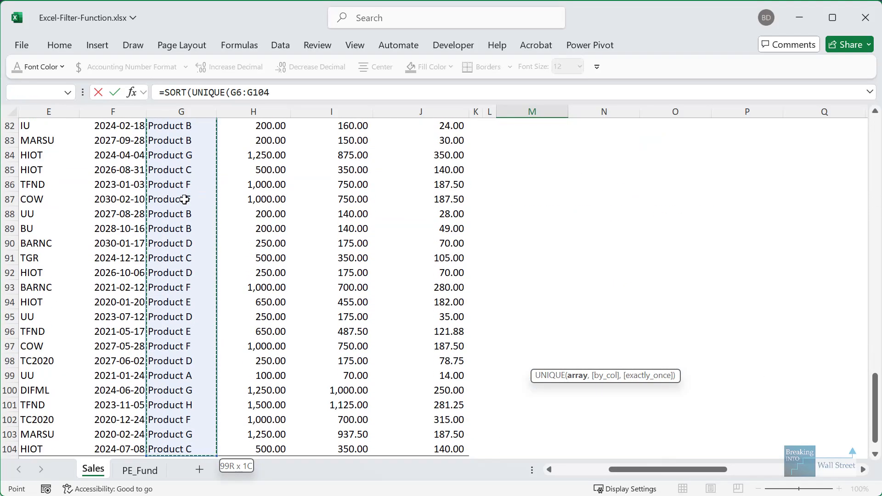
text()))
key(ctrl+Return)
scroll(551, 285, up, 1)
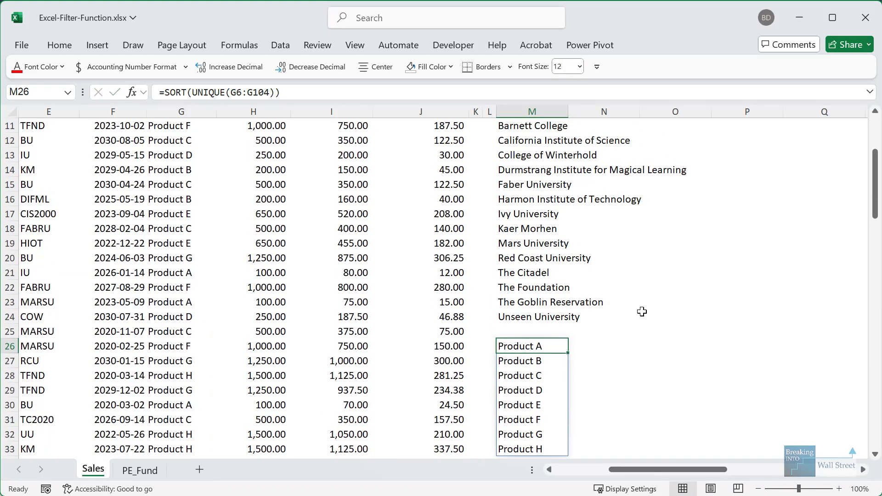
click(642, 311)
- Give O6 list validation sourced from the organization list M10:M24
scroll(537, 230, up, 2)
click(535, 145)
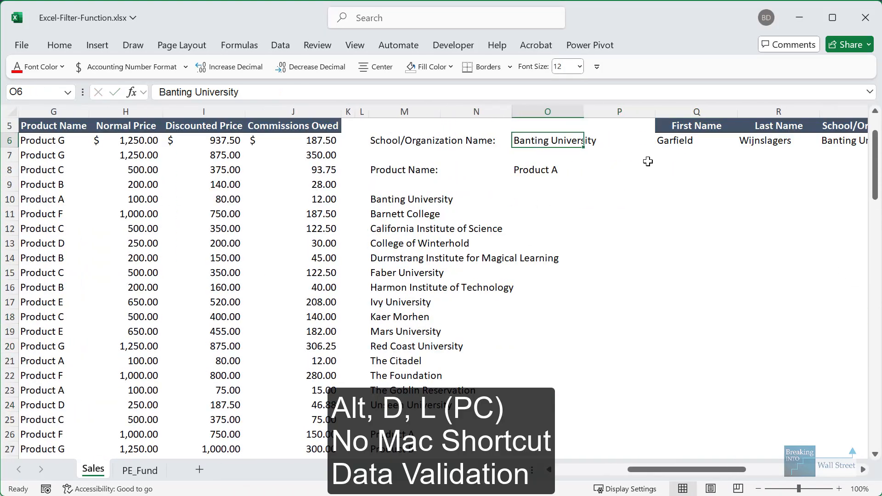
key(alt)
key(d)
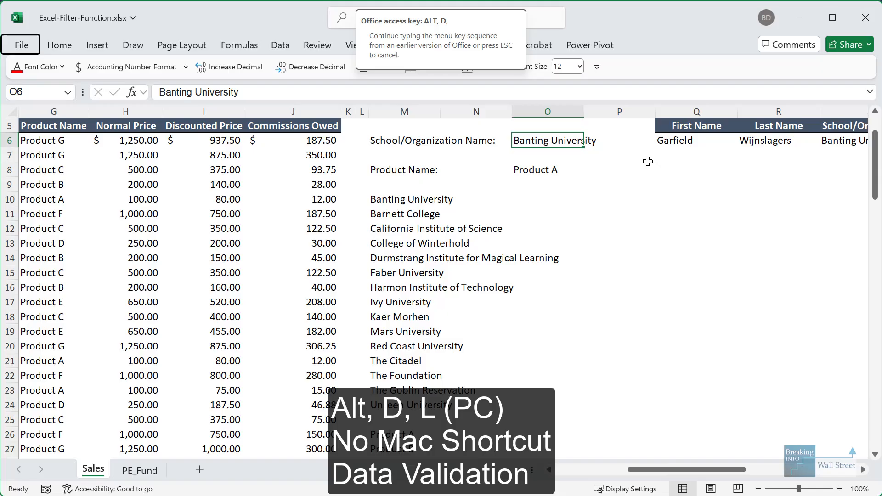
key(l)
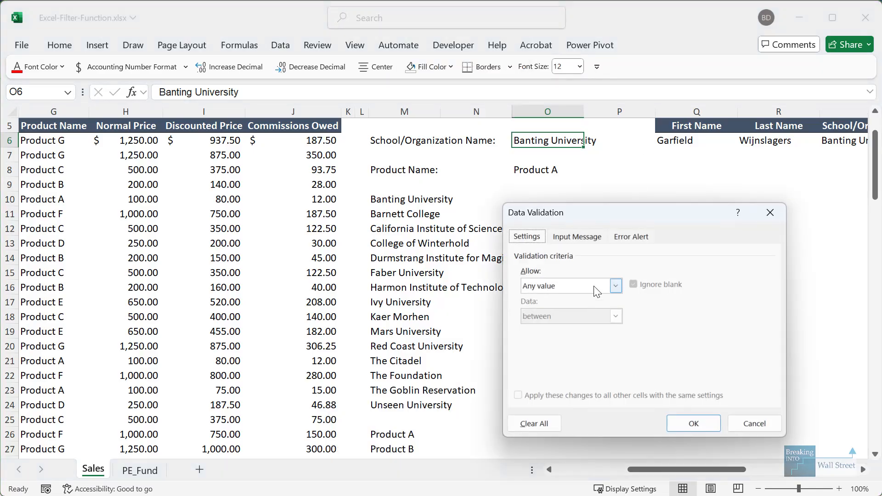
click(616, 286)
click(580, 328)
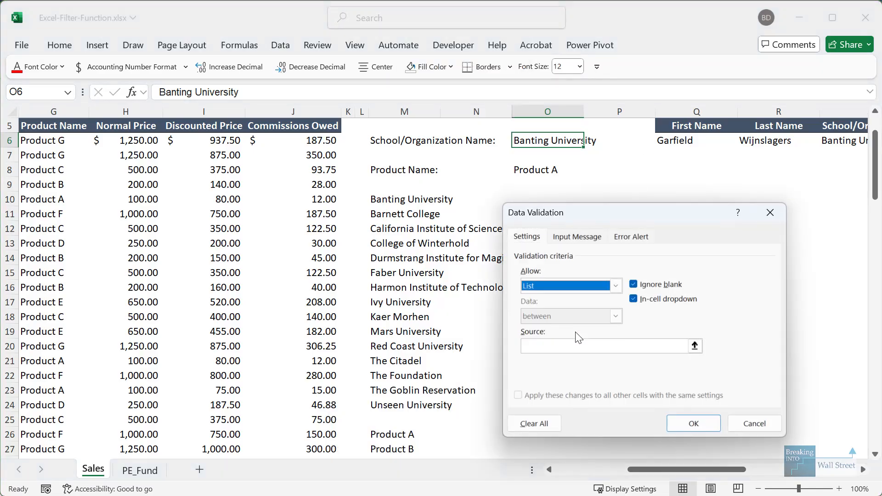
click(694, 345)
drag(413, 208, 439, 407)
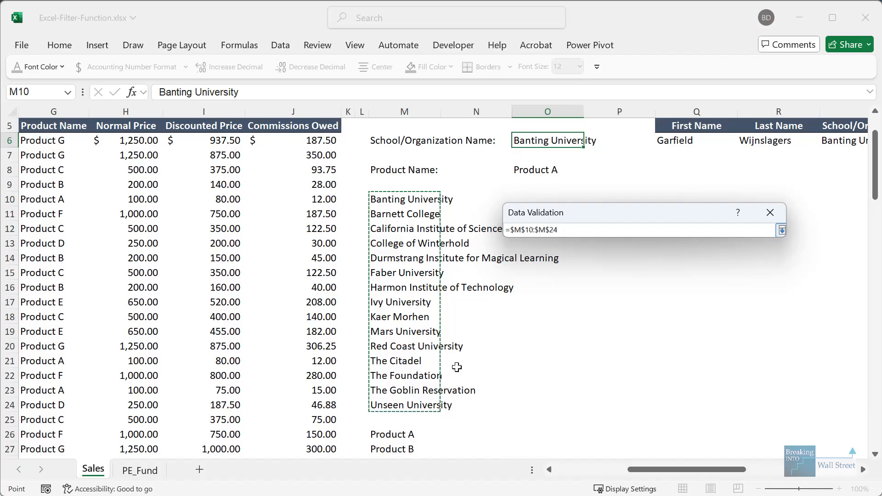
key(Return)
- Give O8 list validation sourced from the product list M26:M33
click(551, 174)
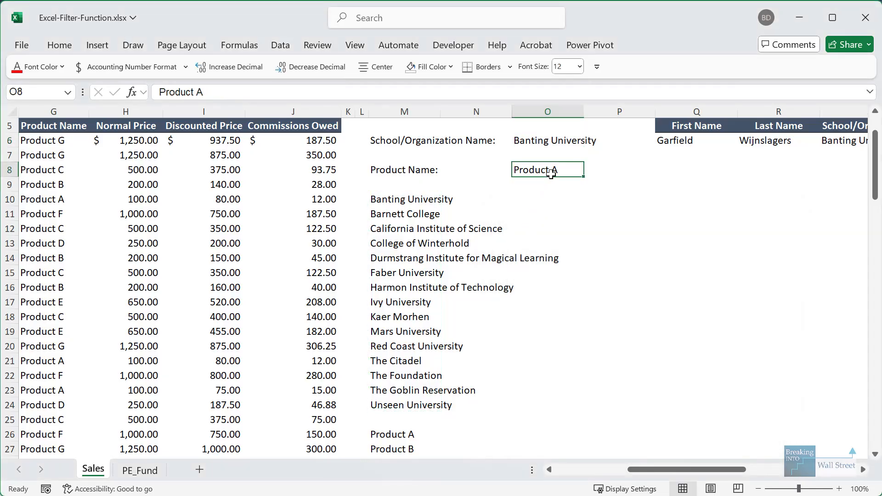
key(alt+d)
key(l)
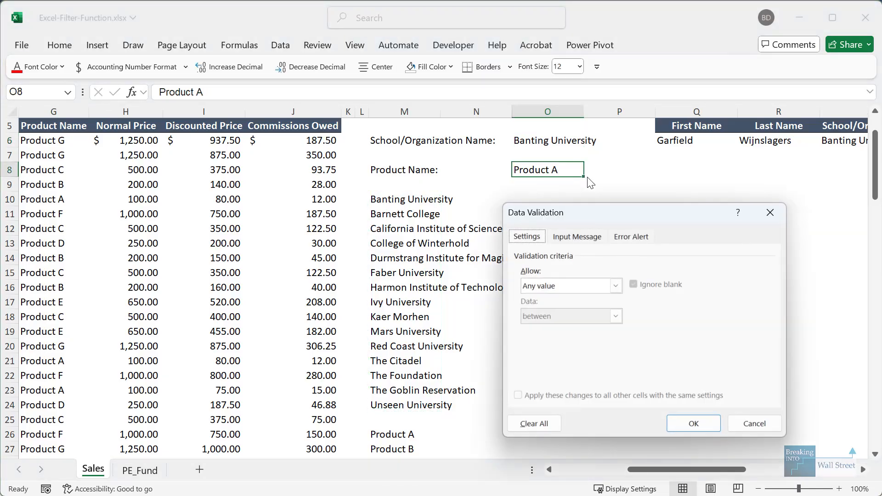
click(590, 281)
click(575, 336)
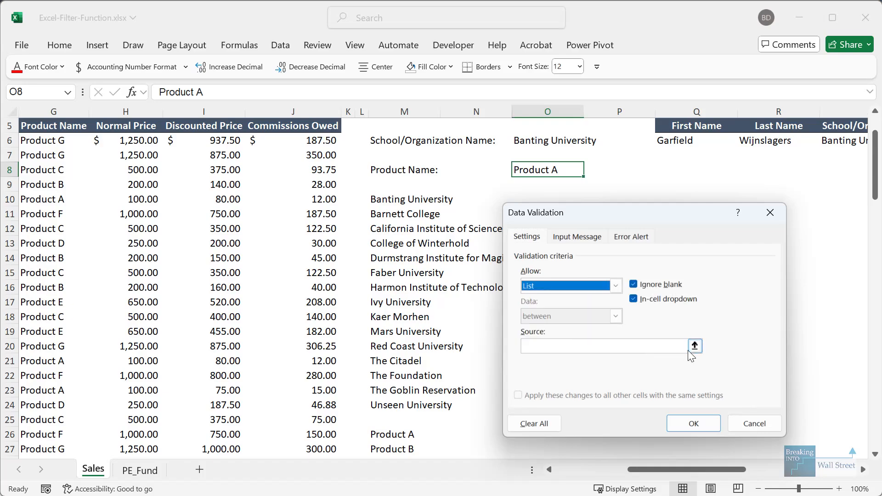
click(690, 352)
scroll(443, 370, down, 2)
click(397, 345)
key(ctrl+shift+Down)
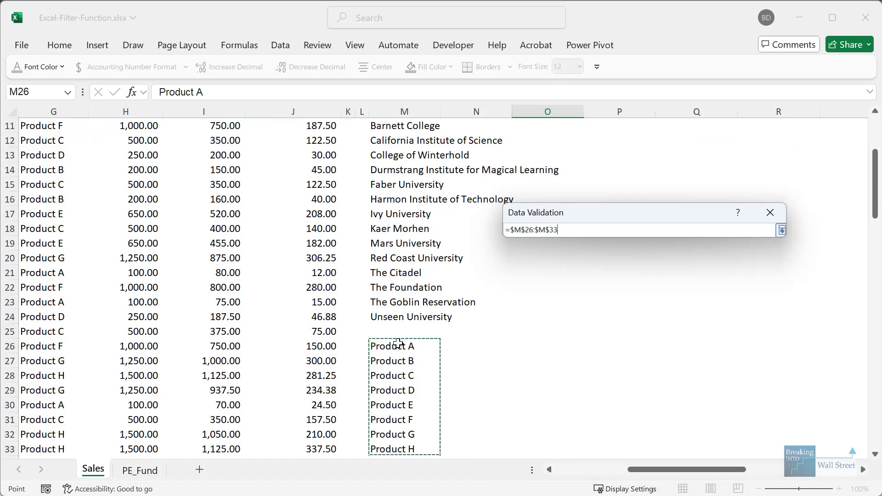
key(Return)
key(Return)
scroll(396, 342, up, 4)
- Pick College of Winterhold in O6 and Product F in O8 from the dropdowns
click(673, 337)
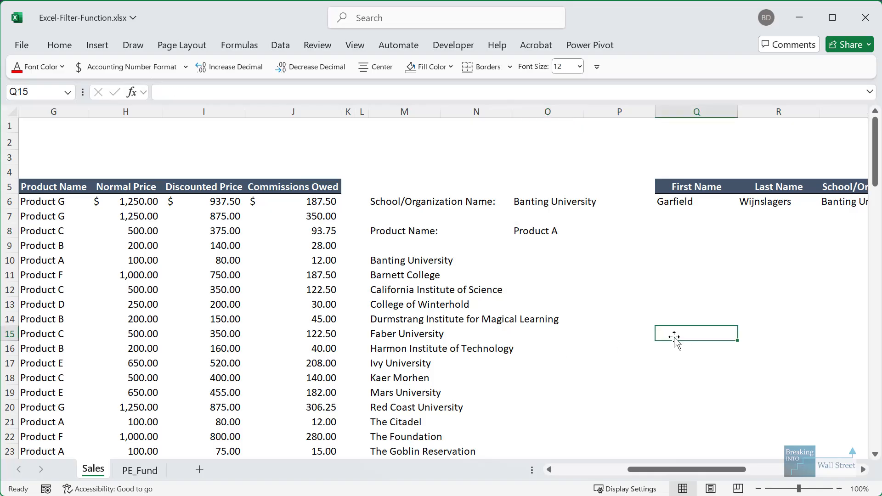
drag(673, 276, 856, 259)
drag(548, 362, 859, 359)
click(635, 231)
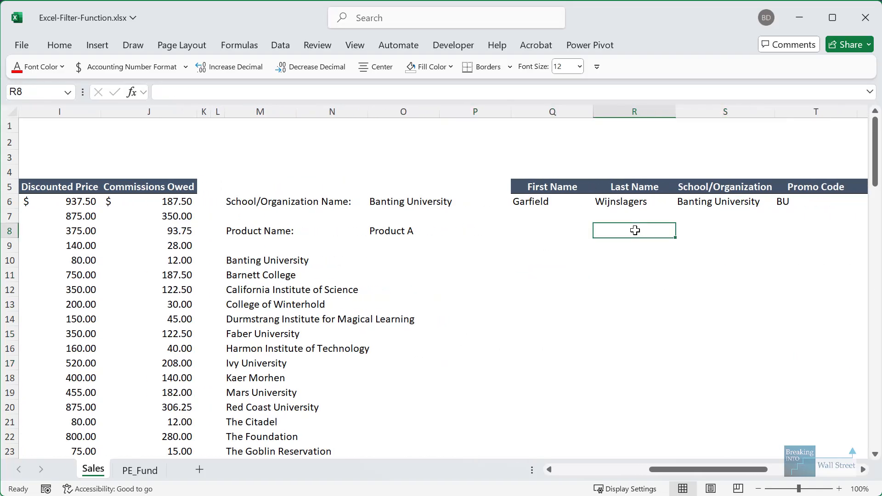
click(399, 205)
click(445, 203)
click(400, 251)
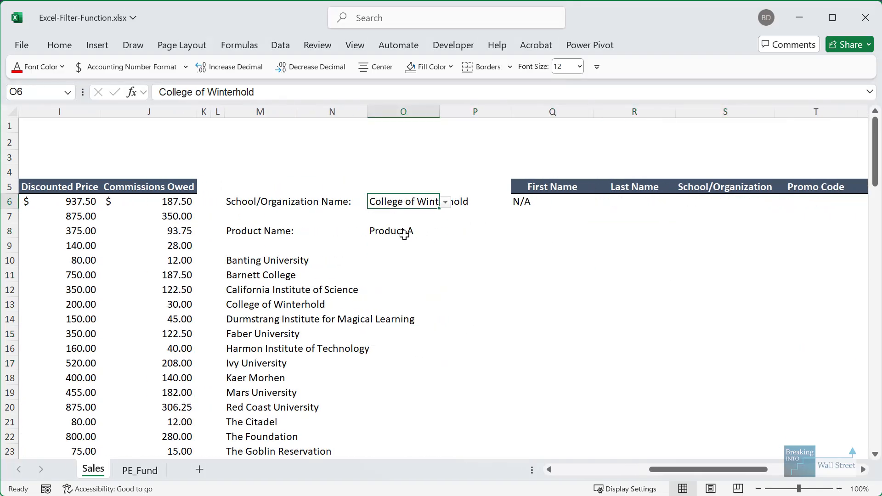
click(435, 235)
click(446, 232)
click(404, 302)
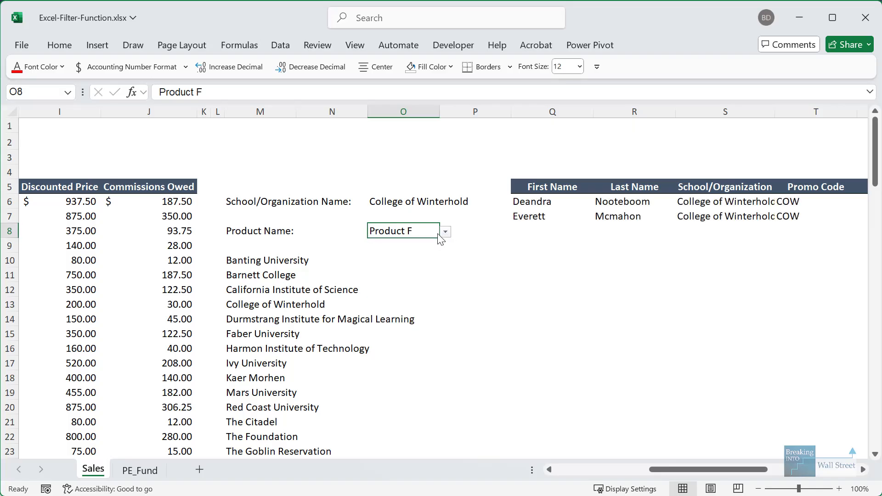
- Review the FILTER formula and criteria cells, then switch to the PE_Fund sheet
mouse_move(712, 469)
mouse_down()
mouse_move(797, 476)
mouse_move(710, 475)
mouse_up()
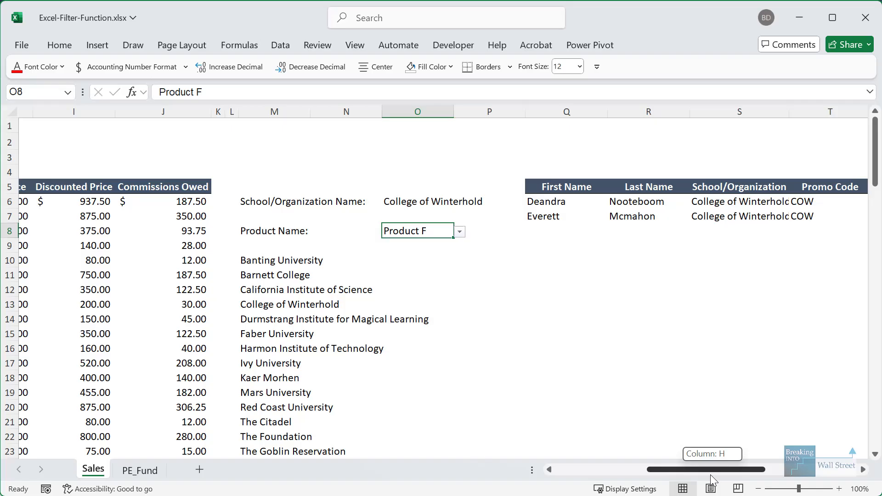
click(269, 201)
click(547, 218)
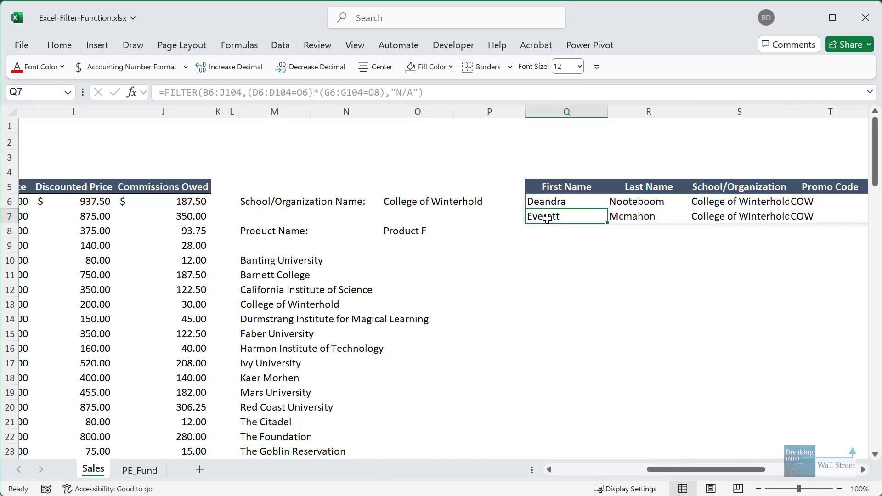
drag(432, 202, 418, 232)
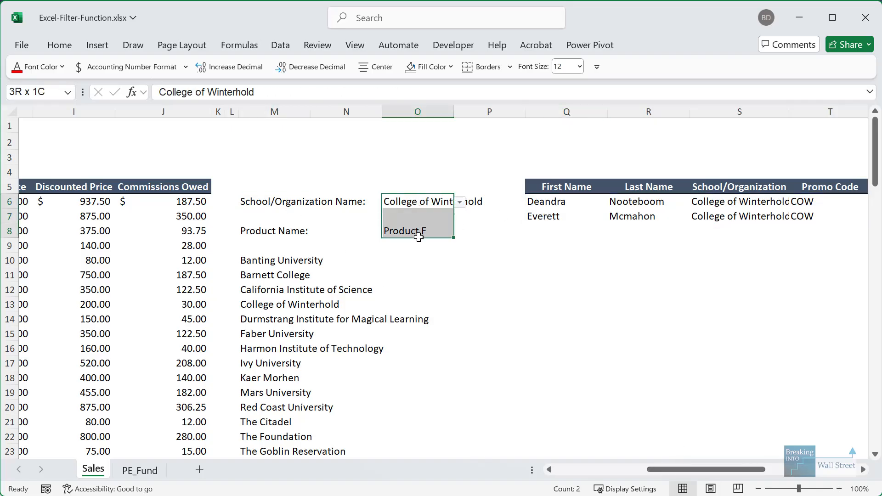
click(418, 217)
click(424, 202)
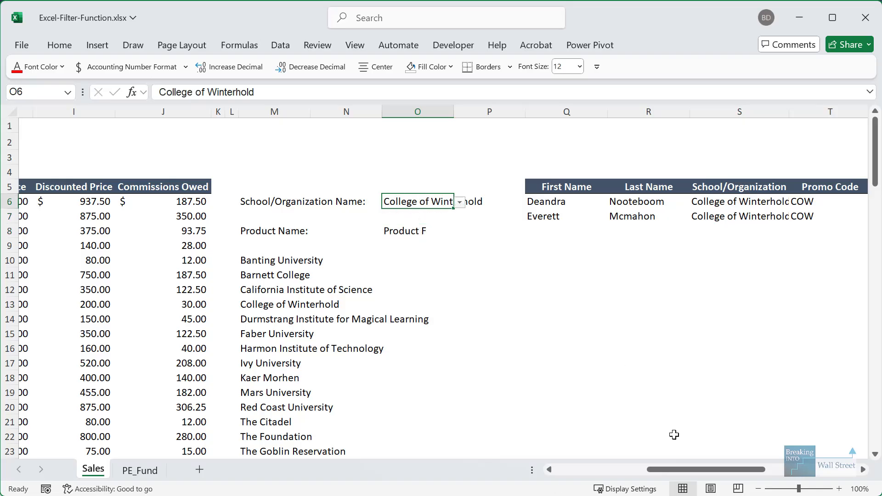
mouse_move(688, 468)
mouse_down()
mouse_move(787, 473)
mouse_move(696, 471)
mouse_up()
click(223, 202)
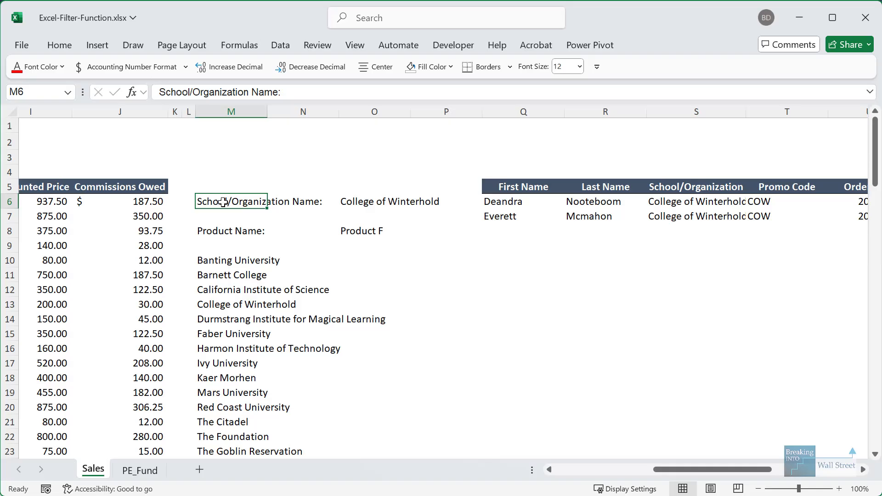
click(141, 472)
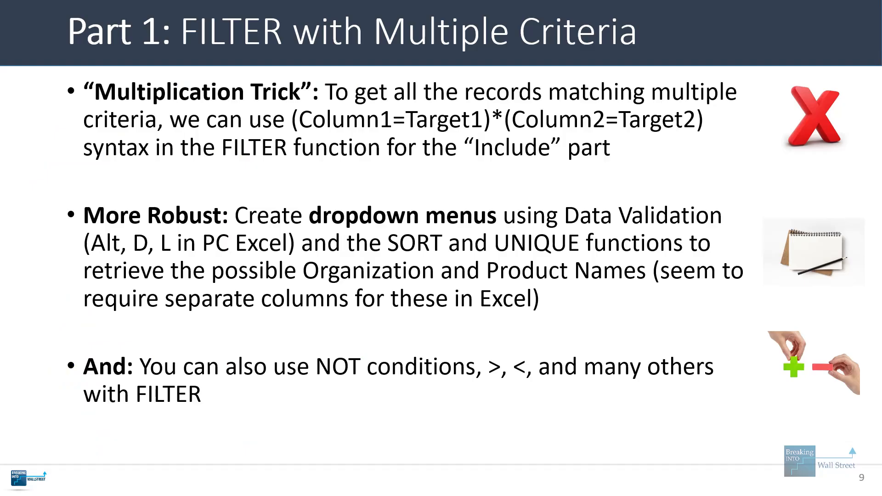
- Show slide 10's Common Task and Gross bullets, then bring Gross MOIC and IRR into view
key(Right)
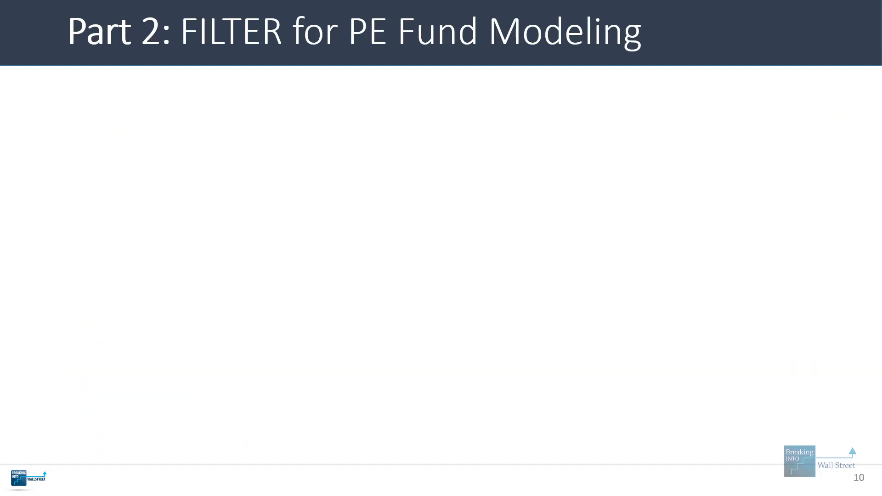
key(Right)
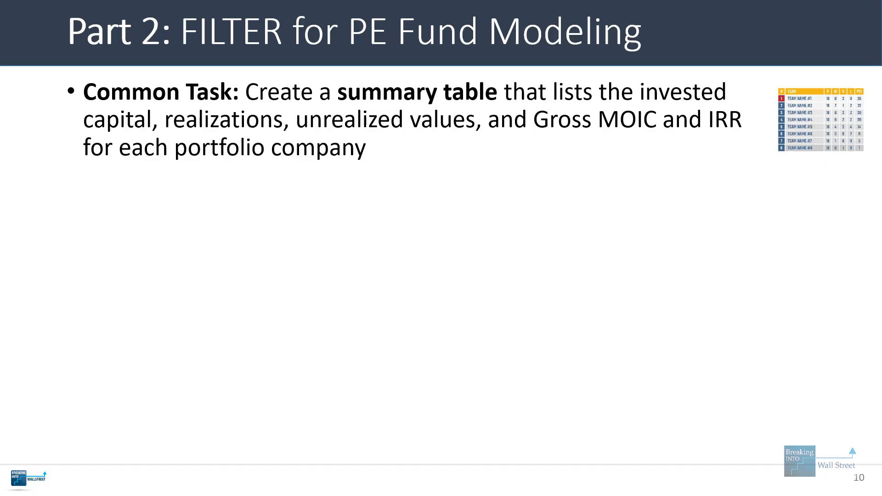
key(Right)
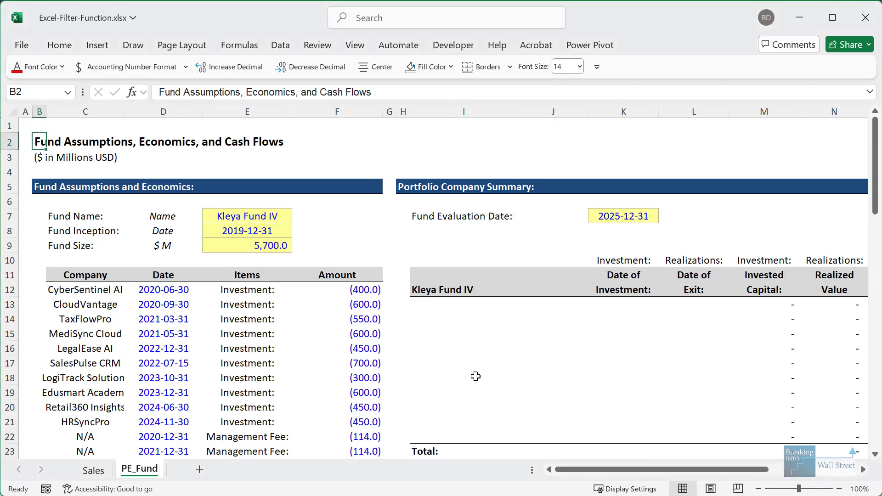
drag(474, 374, 781, 363)
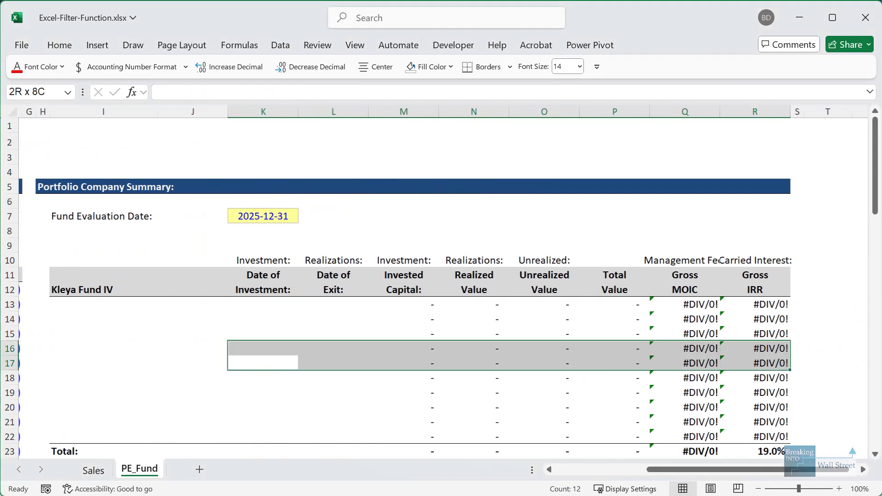
click(611, 245)
drag(645, 253, 808, 305)
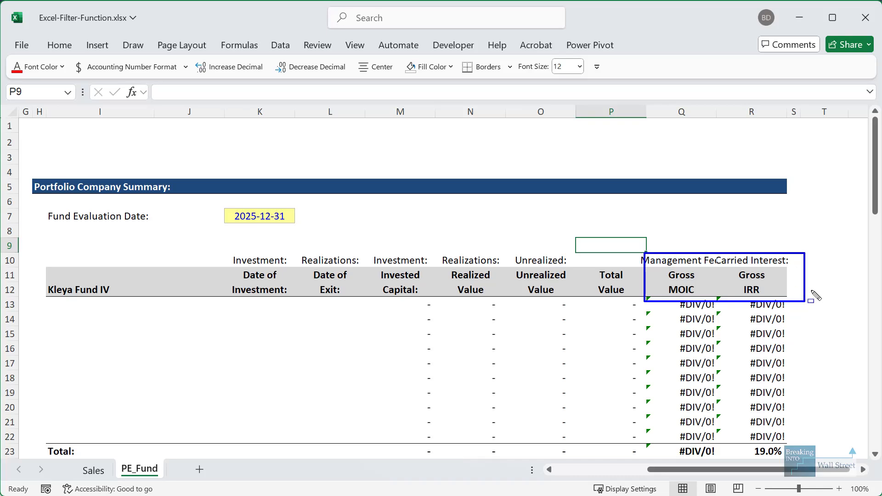
key(Escape)
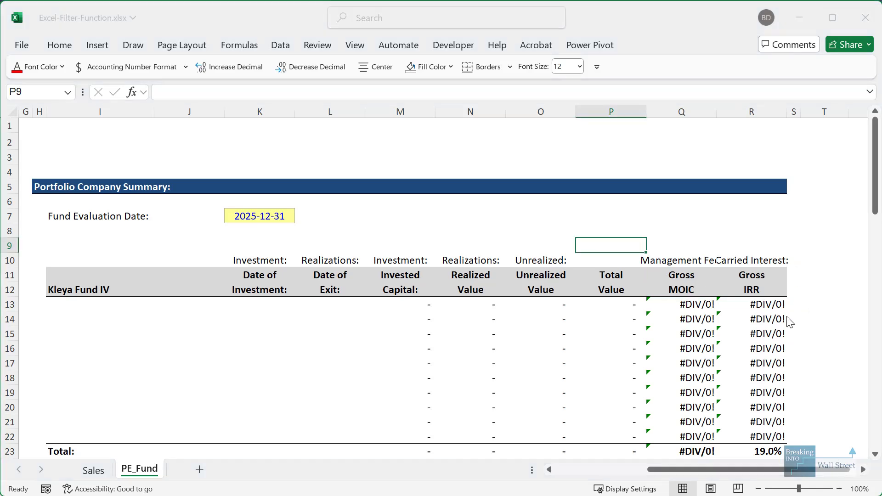
click(587, 469)
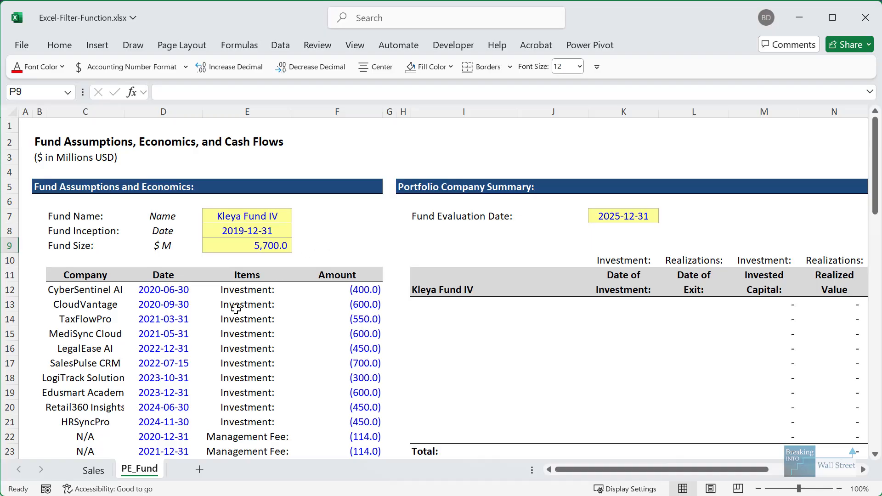
scroll(235, 308, down, 2)
drag(102, 204, 349, 331)
scroll(73, 228, down, 3)
click(126, 272)
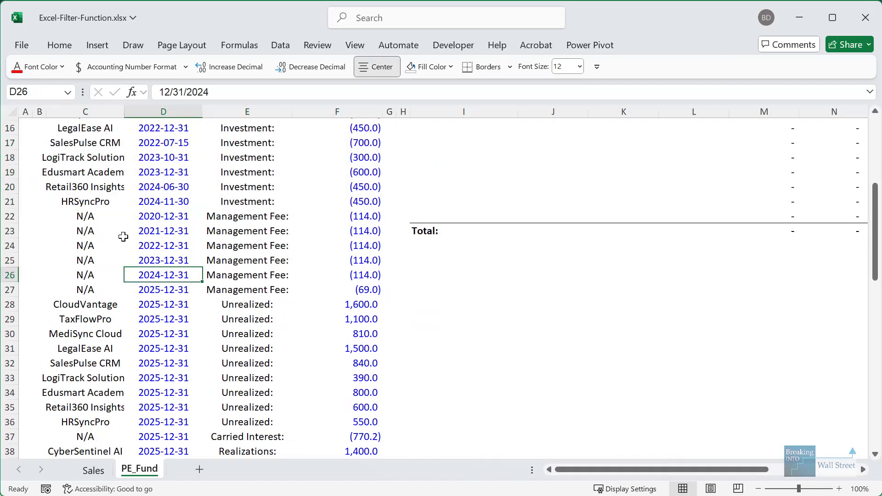
drag(111, 220, 347, 285)
scroll(346, 285, down, 3)
click(154, 240)
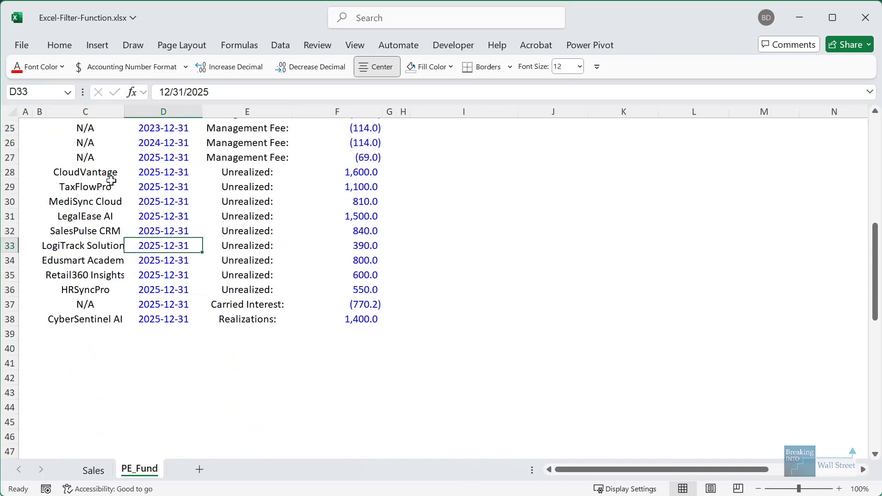
drag(111, 177, 329, 286)
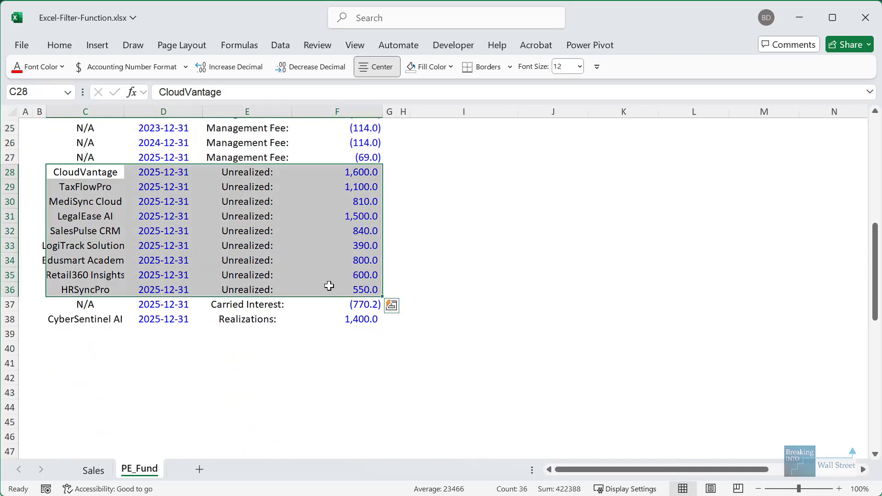
click(115, 338)
drag(99, 306, 363, 319)
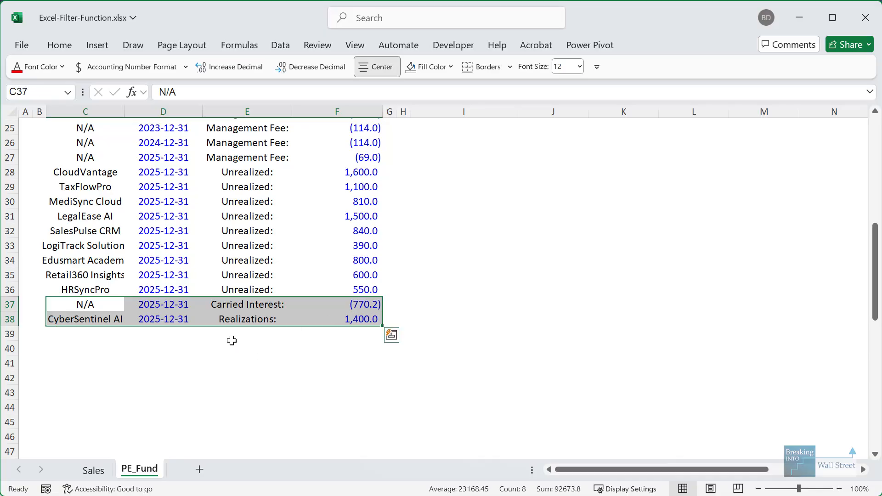
mouse_move(36, 305)
mouse_down()
mouse_move(310, 356)
mouse_move(401, 337)
mouse_up()
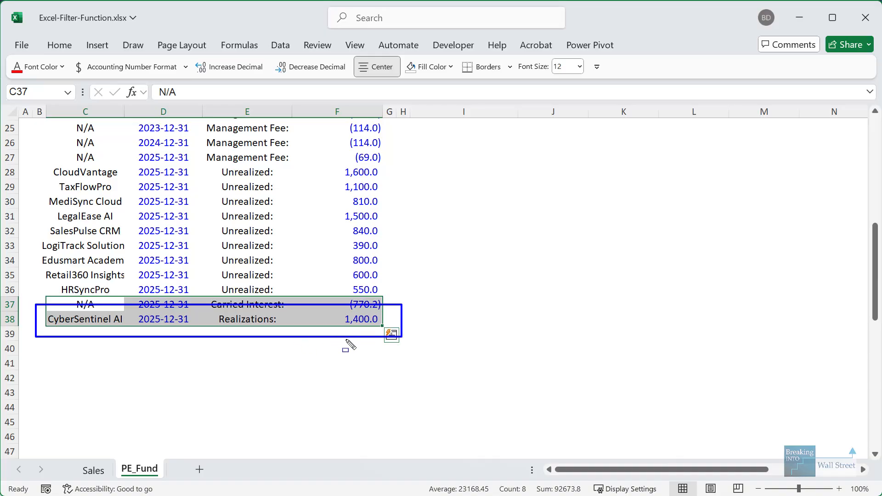
key(Escape)
scroll(469, 322, up, 6)
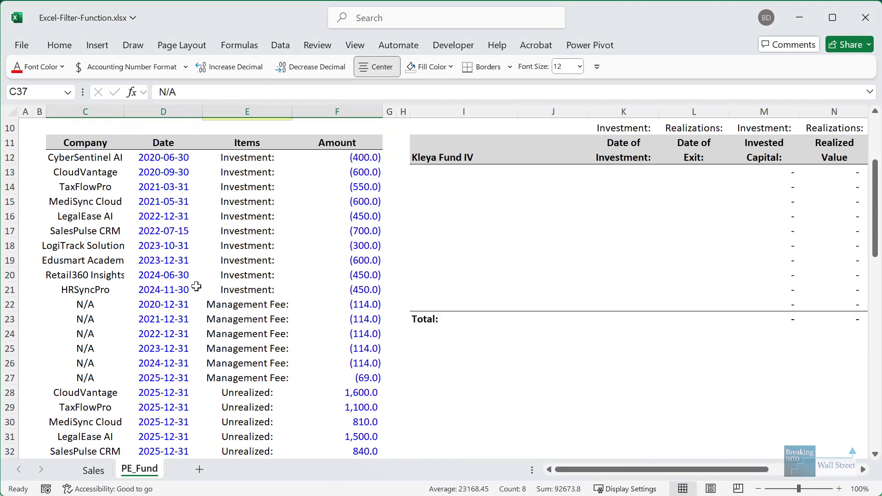
click(271, 274)
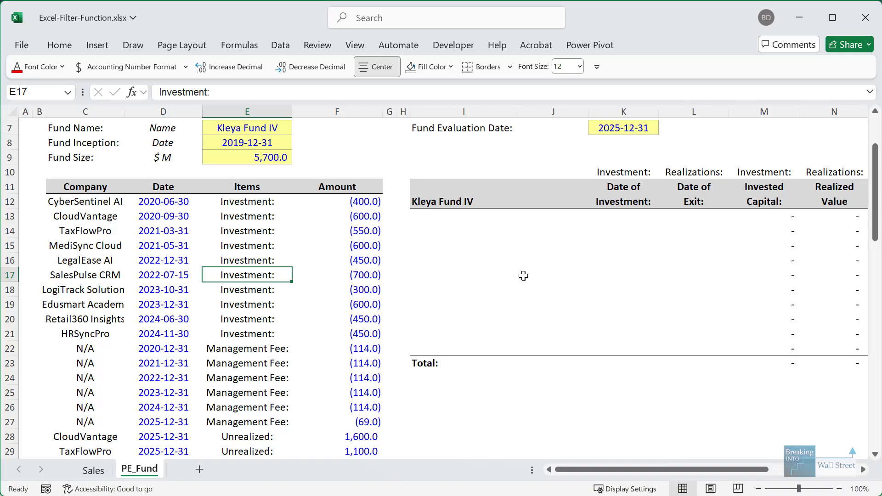
scroll(482, 282, up, 1)
click(460, 273)
drag(453, 252, 776, 363)
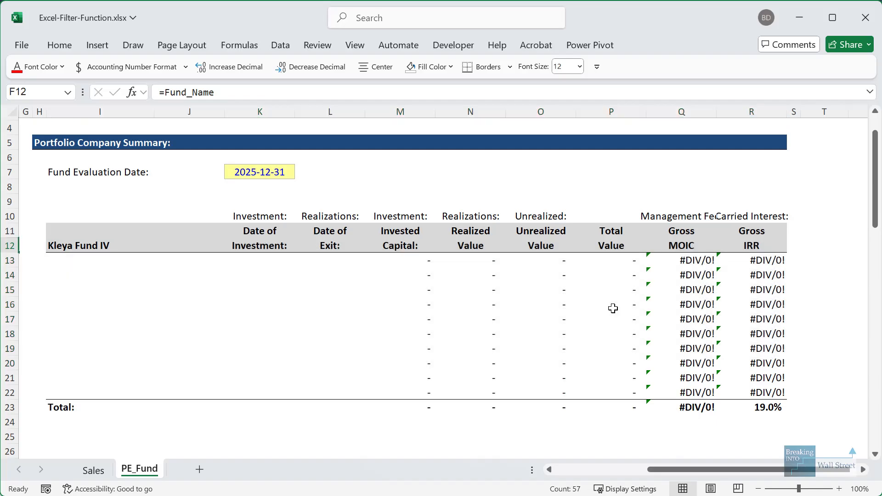
key(Home)
key(Right)
key(Right)
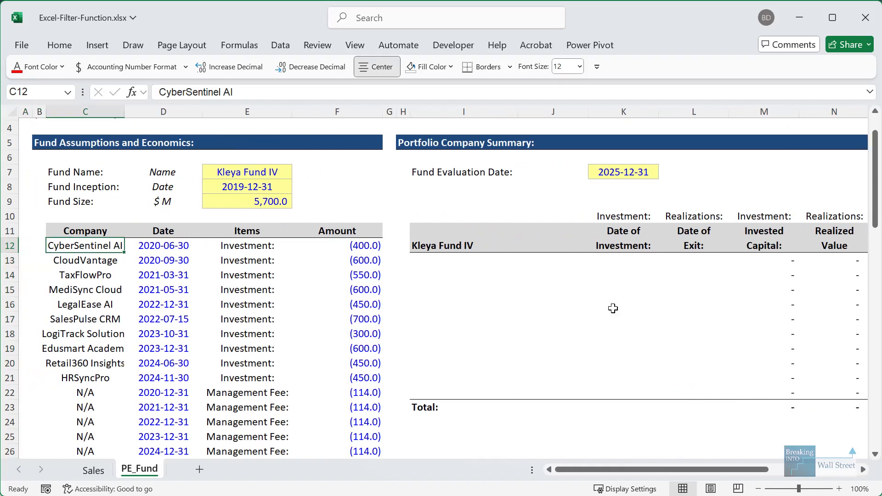
- Copy the company names from column C and paste them starting at I25
key(ctrl+shift+Down)
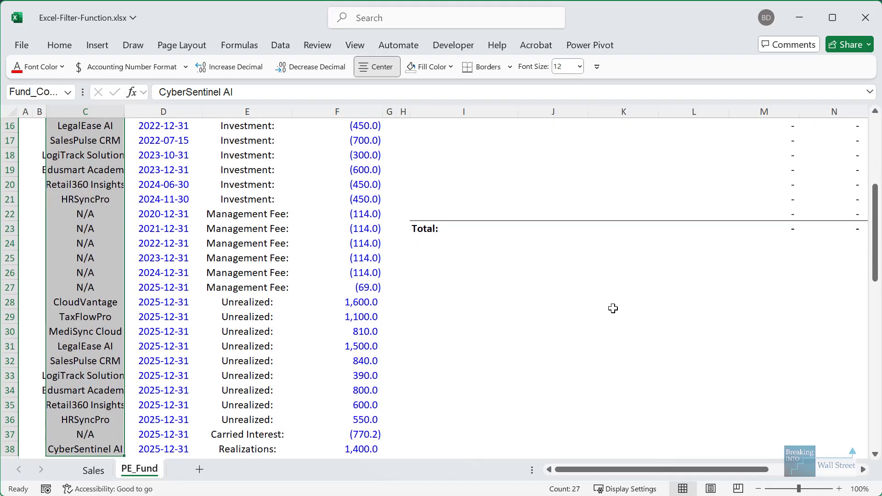
key(ctrl+c)
click(503, 254)
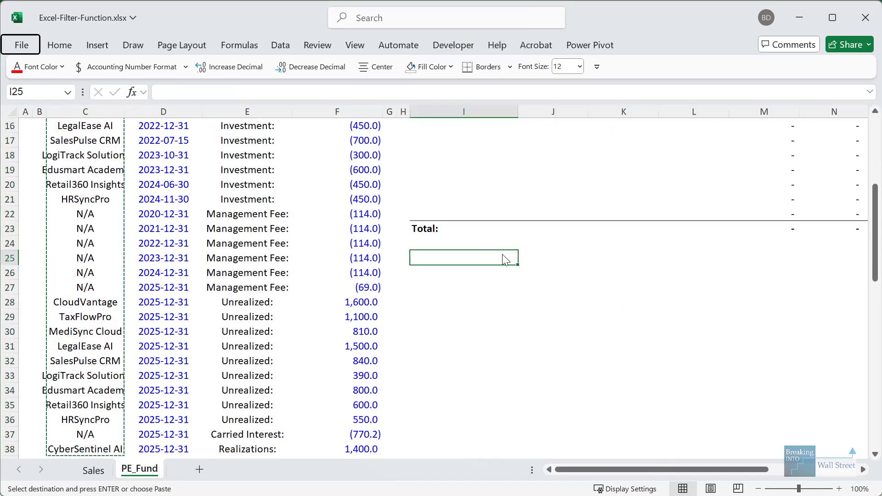
key(ctrl+v)
- Remove duplicate company names from column I and select the leftover N/A in I35
key(alt)
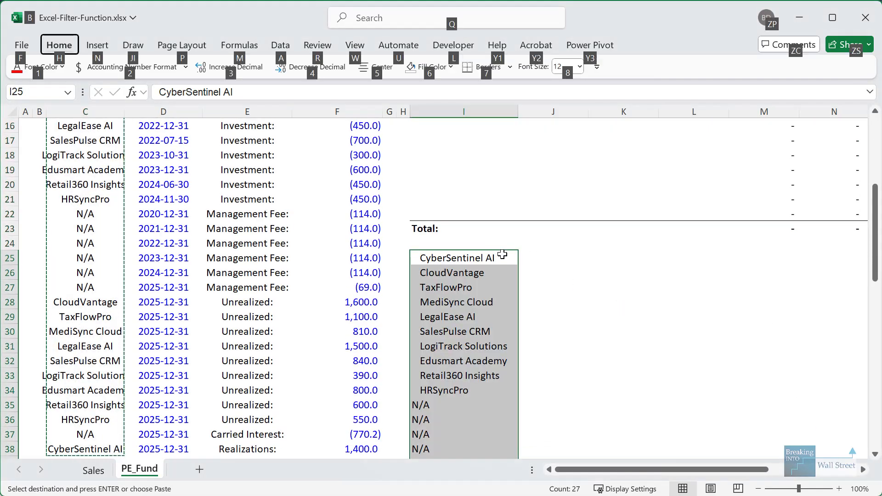
key(a)
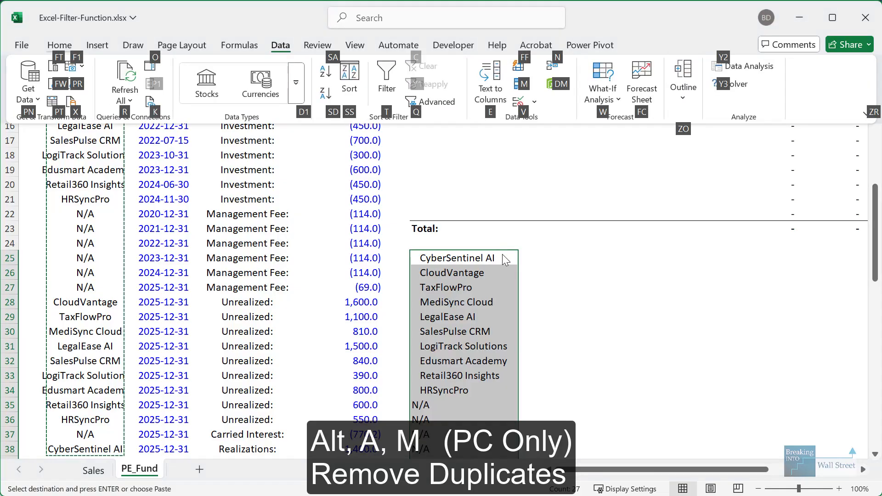
key(m)
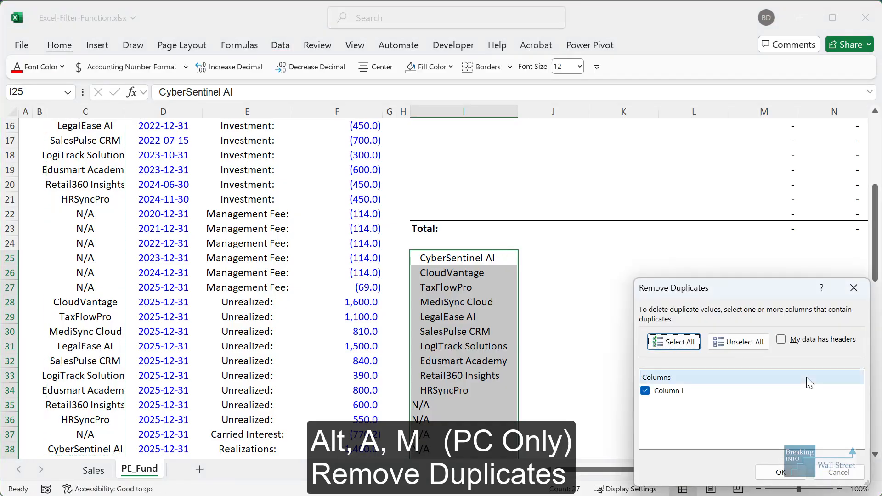
click(689, 414)
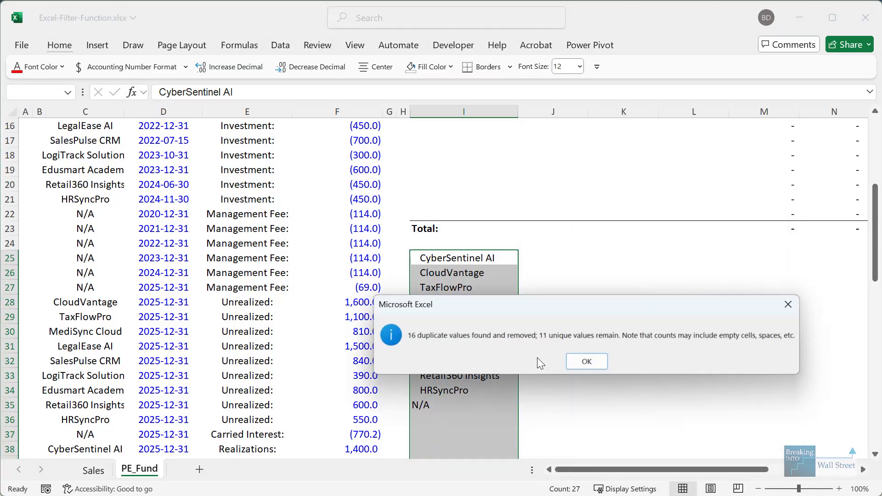
click(587, 363)
click(456, 405)
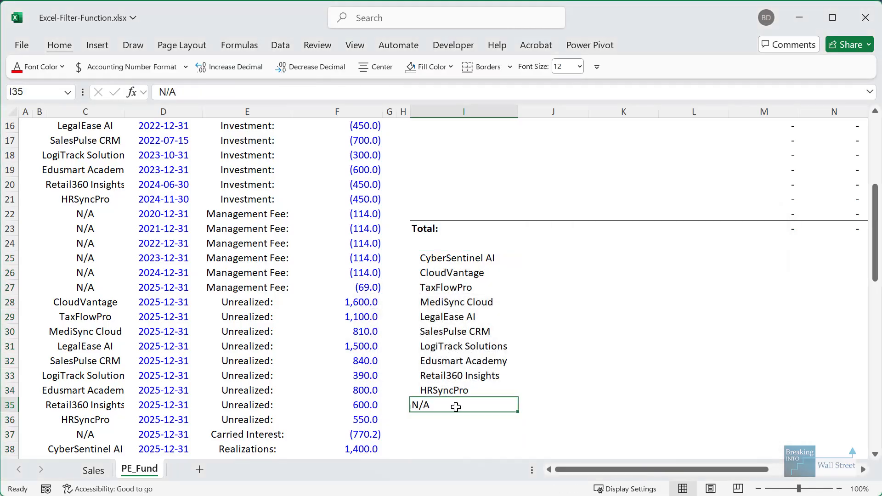
scroll(472, 405, down, 1)
- Delete the leftover N/A entry and copy the unique company names, then cancel the copy
key(Delete)
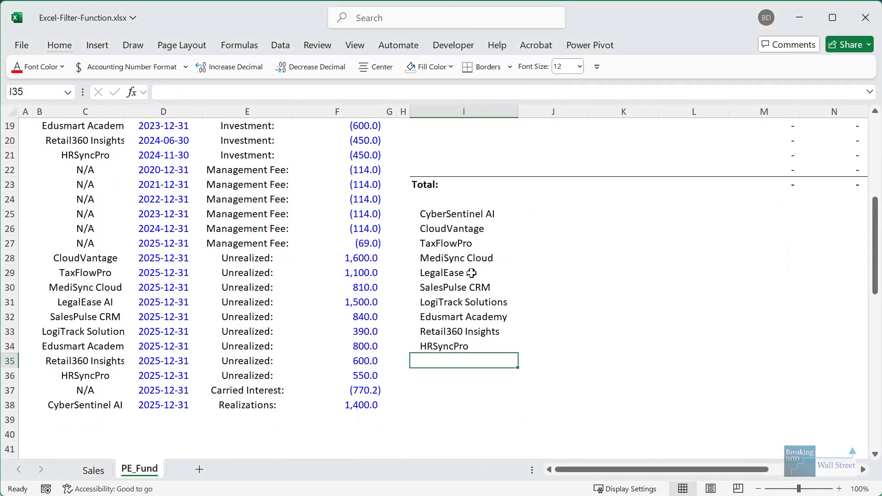
drag(465, 214, 467, 345)
key(ctrl+c)
scroll(443, 230, up, 4)
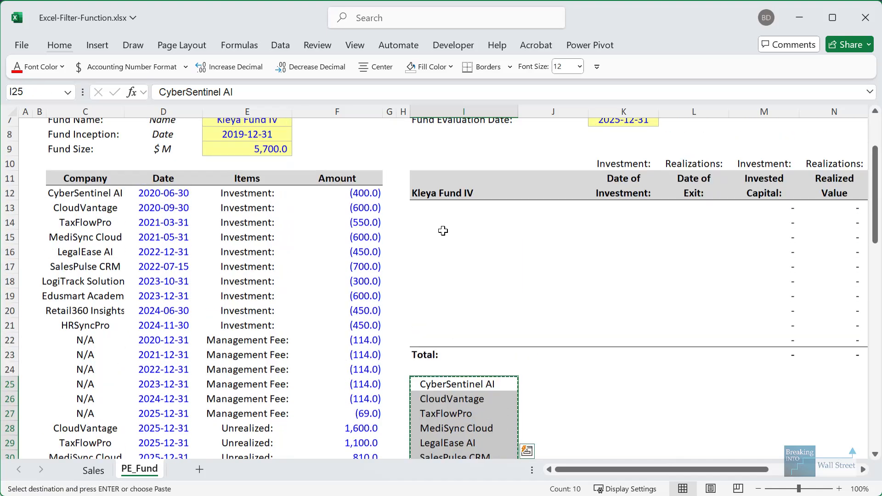
click(448, 210)
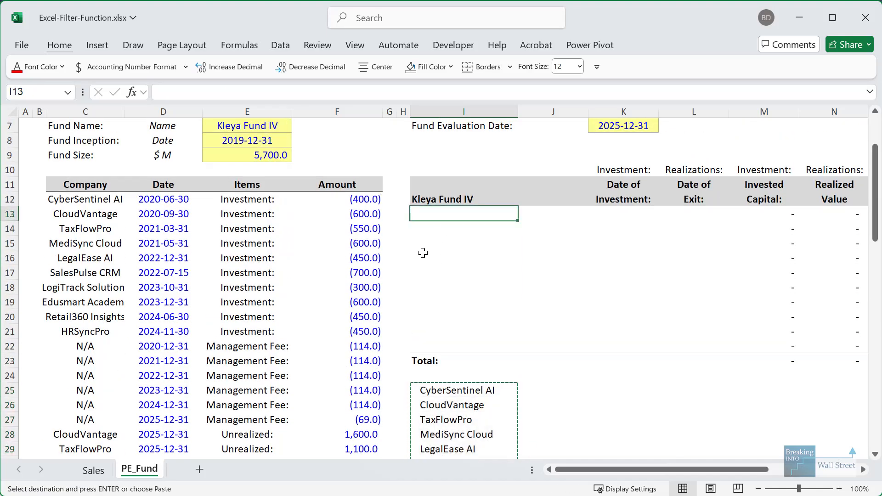
key(Escape)
- Clear the draft company list from column I and select I13 in the summary
scroll(423, 253, down, 2)
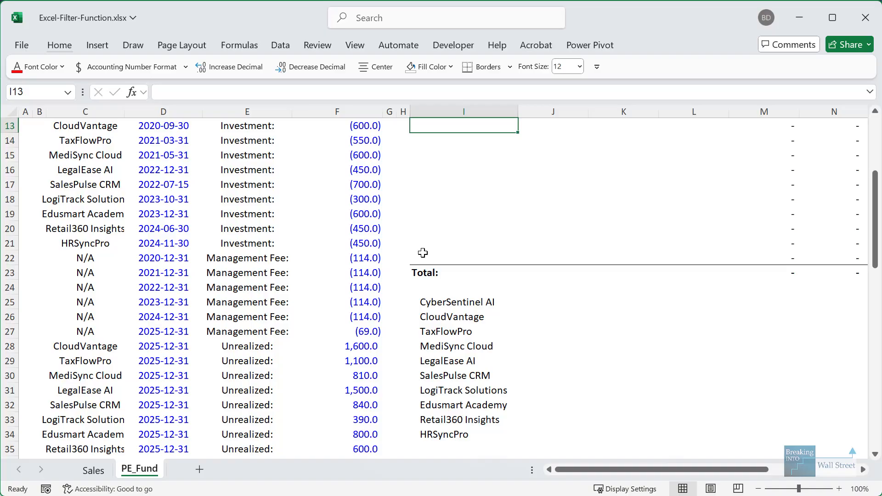
click(446, 307)
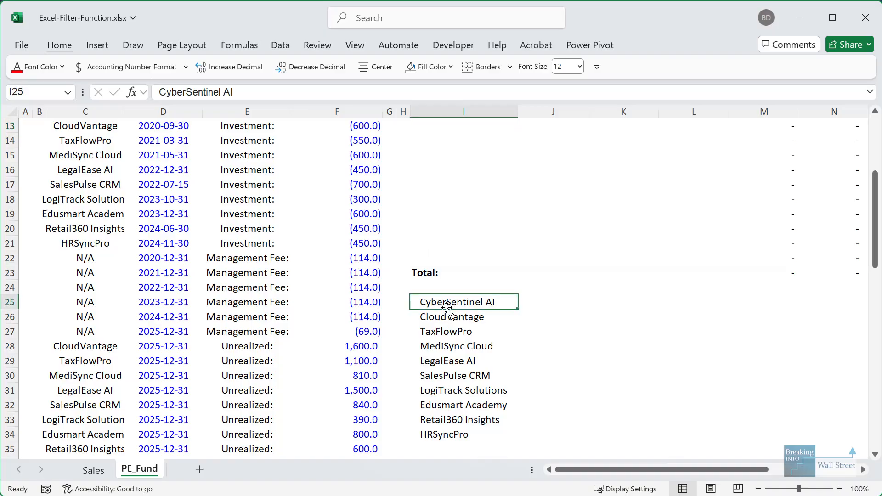
scroll(138, 262, up, 2)
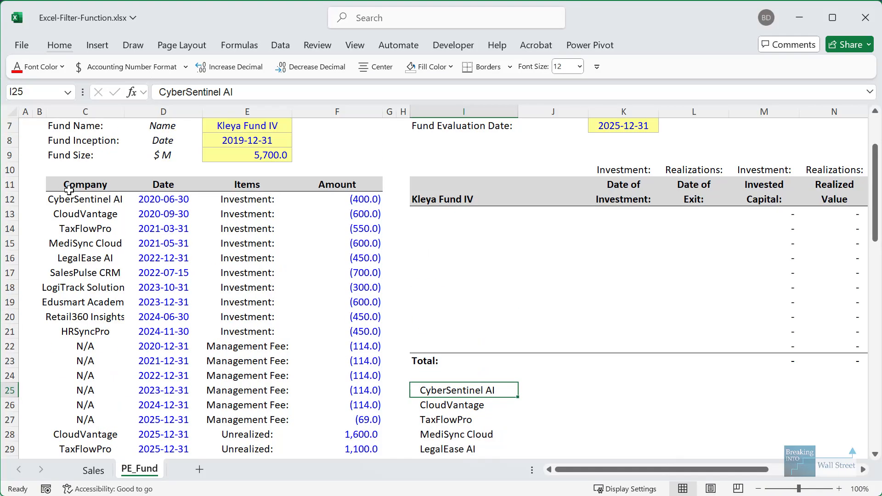
drag(68, 190, 321, 336)
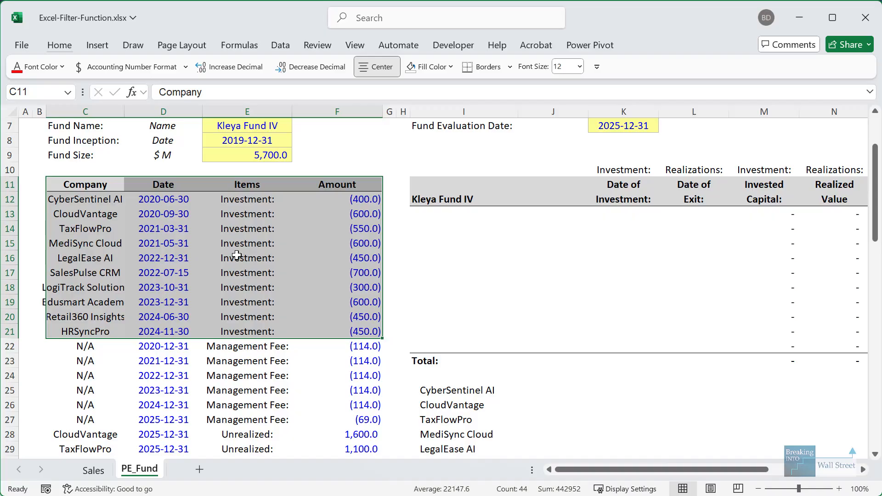
scroll(236, 256, down, 2)
drag(453, 302, 462, 434)
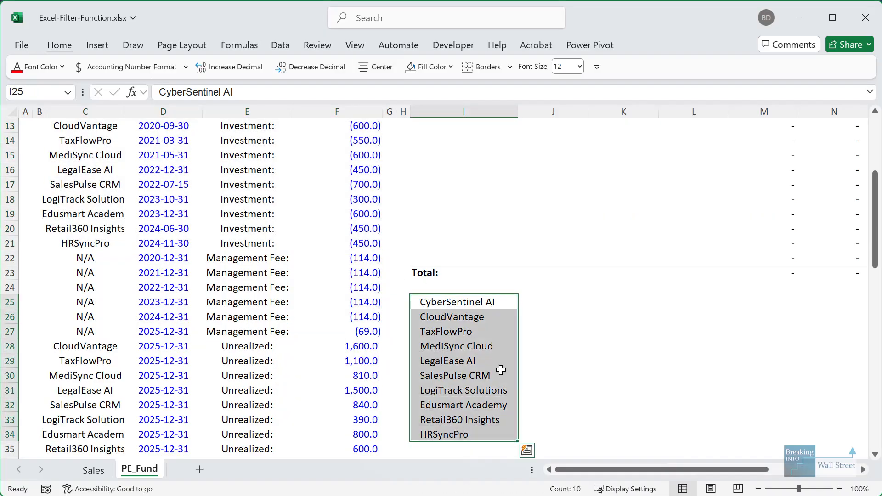
key(ctrl+z)
key(ctrl+z)
key(ctrl+z)
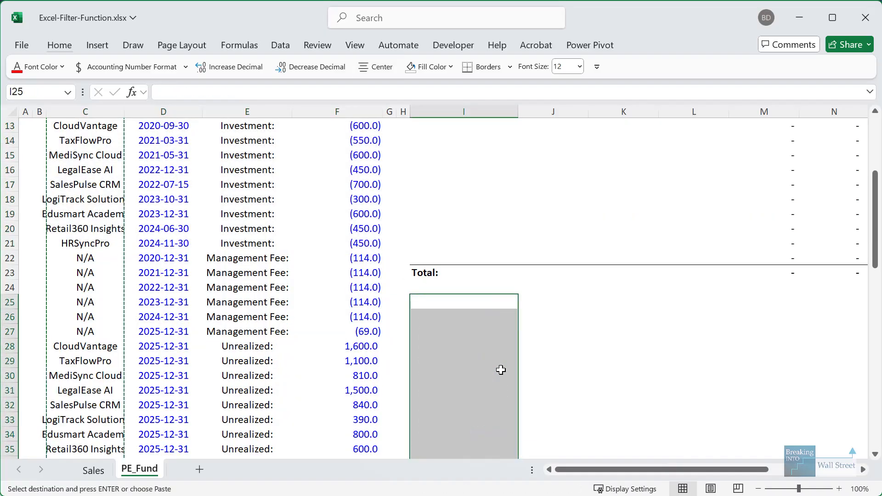
scroll(491, 358, up, 2)
click(457, 199)
key(Escape)
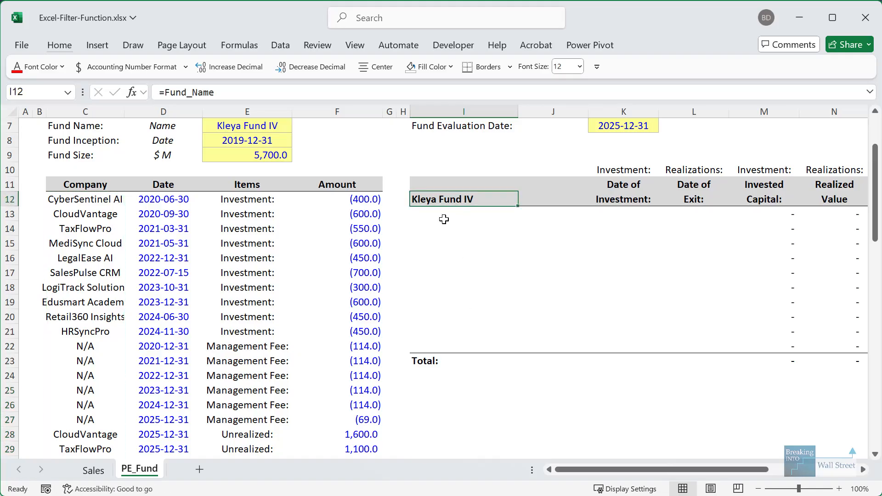
click(444, 219)
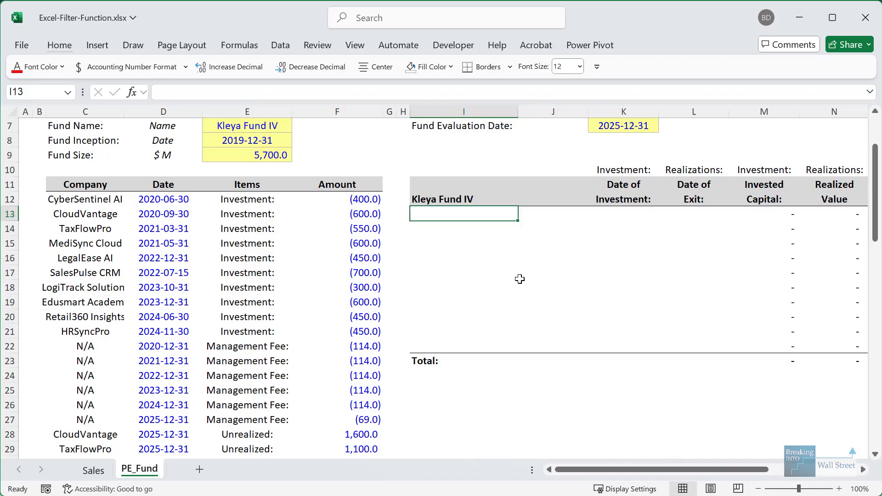
- Begin =FILTER(UNIQUE(Fund_Companies) in I13 using the company column range
text(=FILTER)
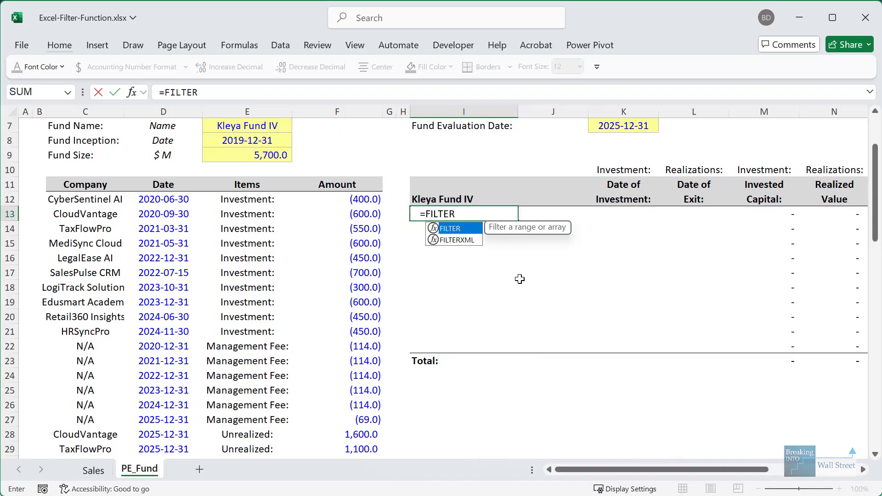
text((UNIQUE()
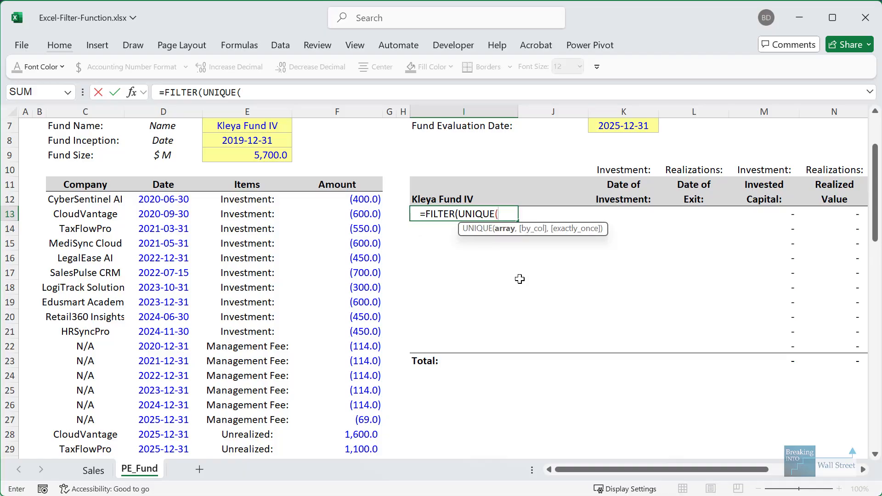
click(87, 200)
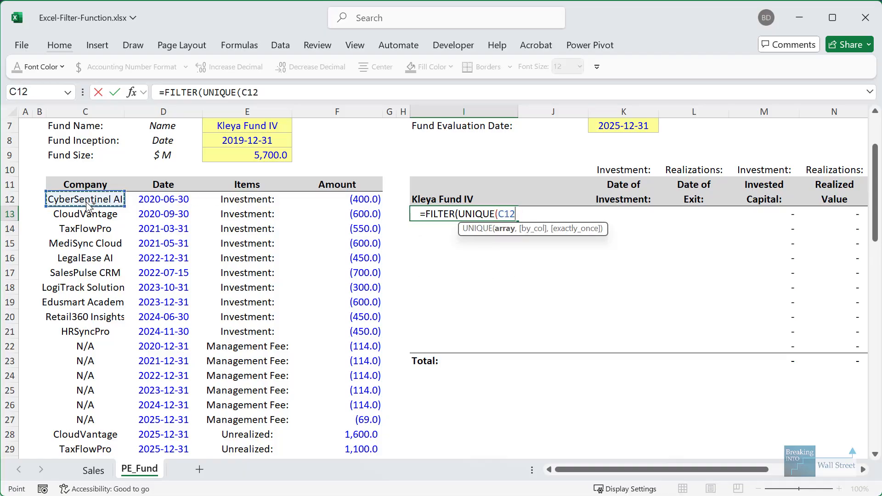
drag(88, 207, 124, 459)
scroll(89, 213, up, 5)
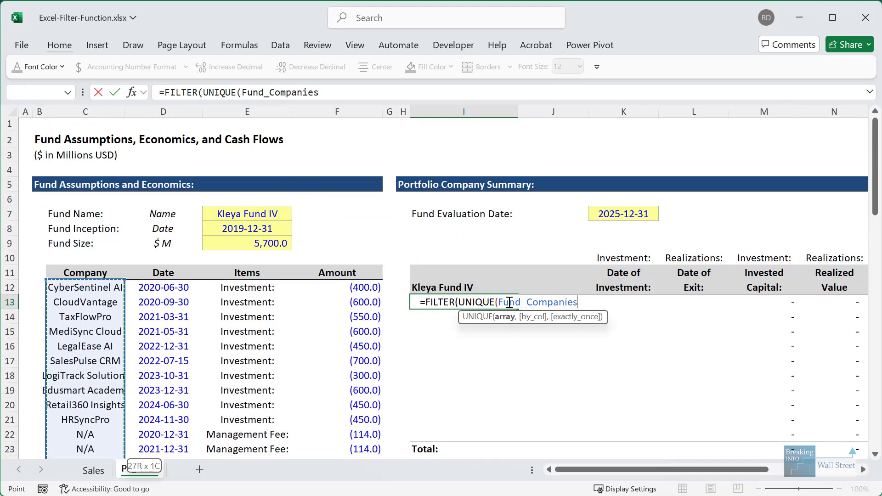
drag(498, 303, 578, 303)
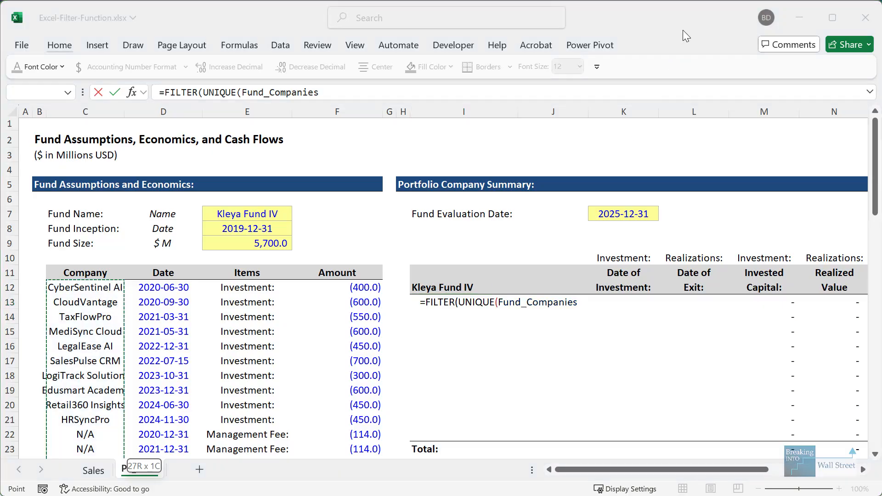
click(686, 36)
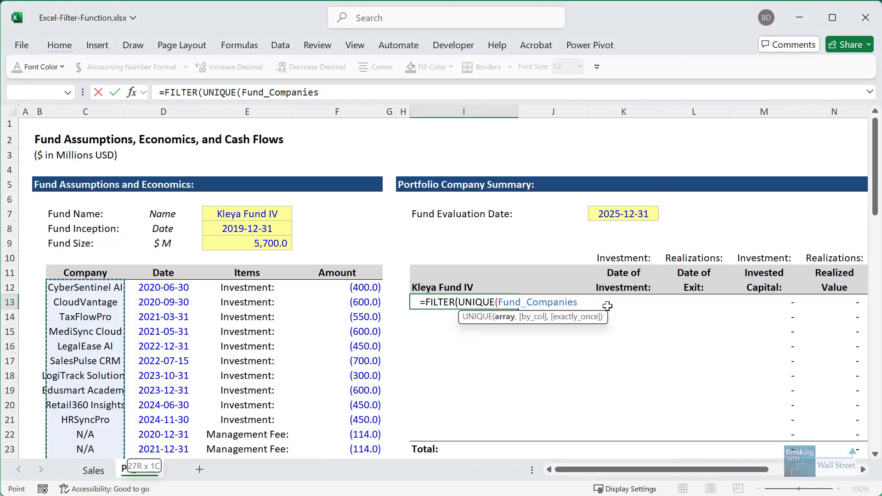
- Add the UNIQUE(Fund_Companies)<>"N/A" condition with an "N/A" fallback and commit the formula
text(),)
text(UNIQUE()
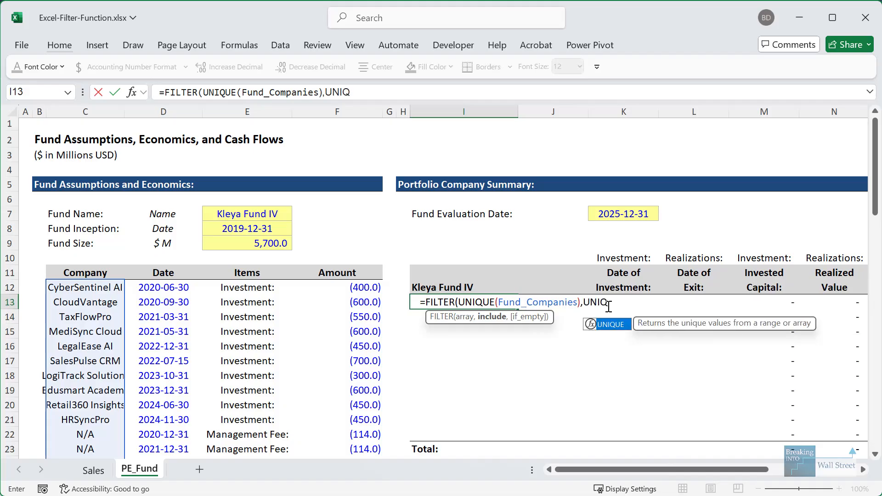
click(101, 286)
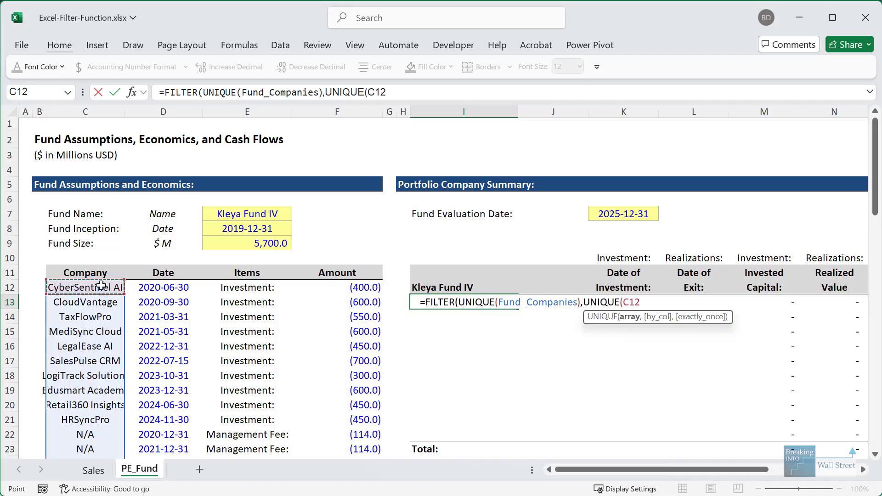
key(ctrl+shift+Down)
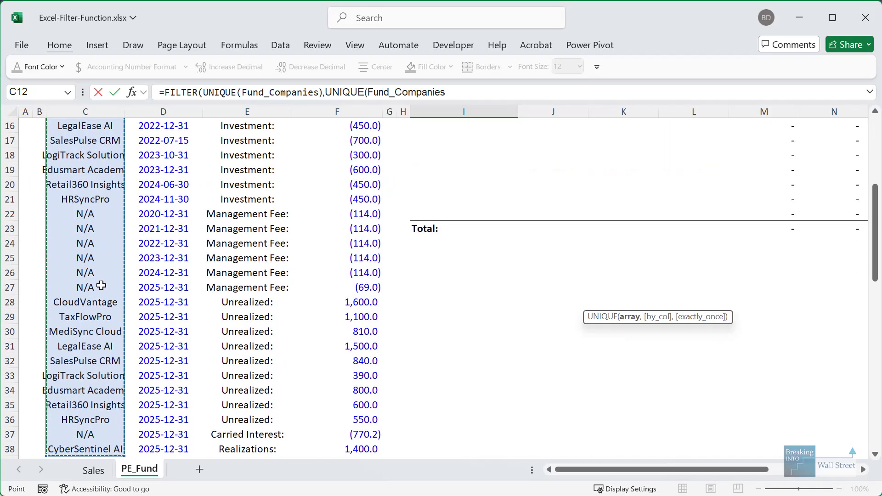
text()<>"N/A)
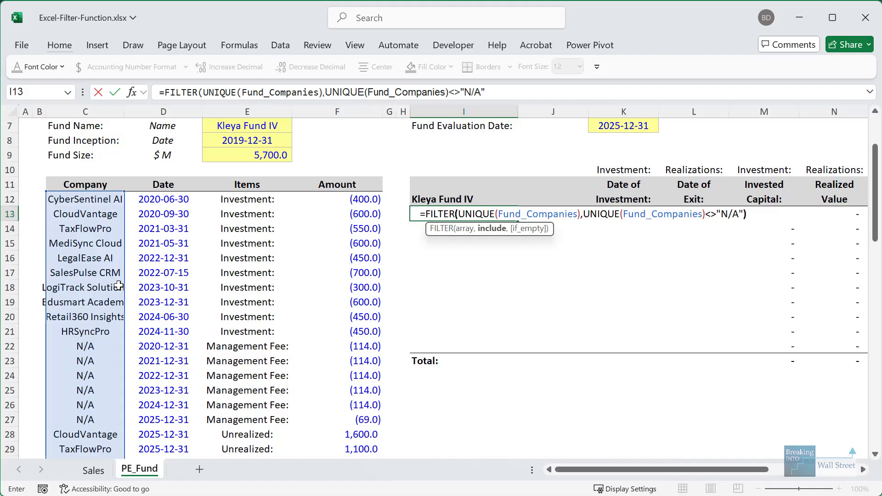
text())
drag(699, 208, 727, 225)
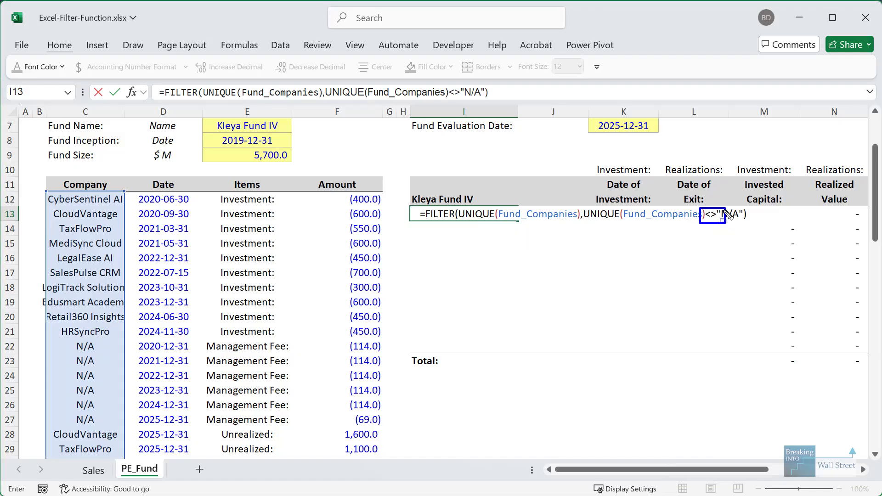
click(759, 214)
key(BackSpace)
text(,"N/A)
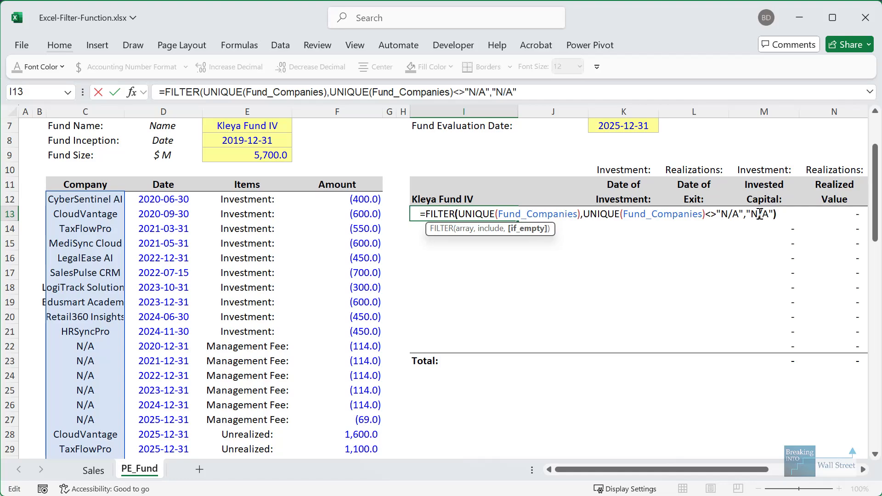
text())
key(ctrl+Return)
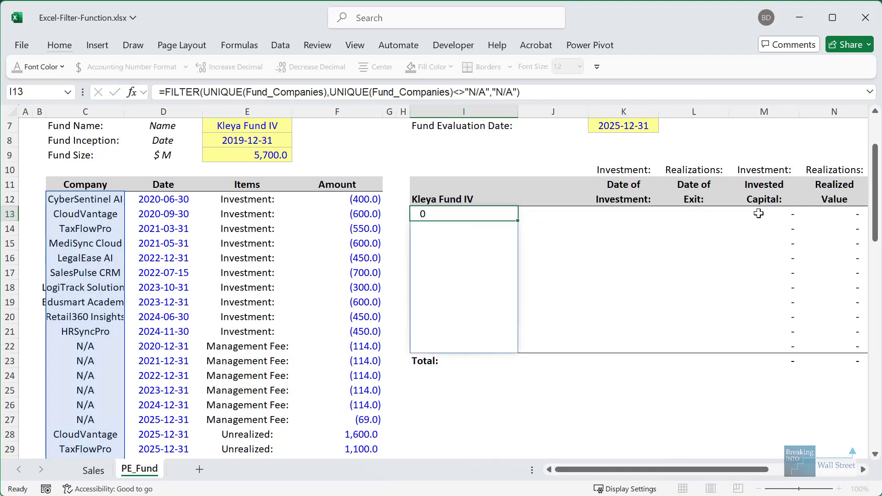
key(Down)
key(Down)
key(Down)
key(Down)
key(Down)
key(Down)
key(Down)
key(Down)
key(Down)
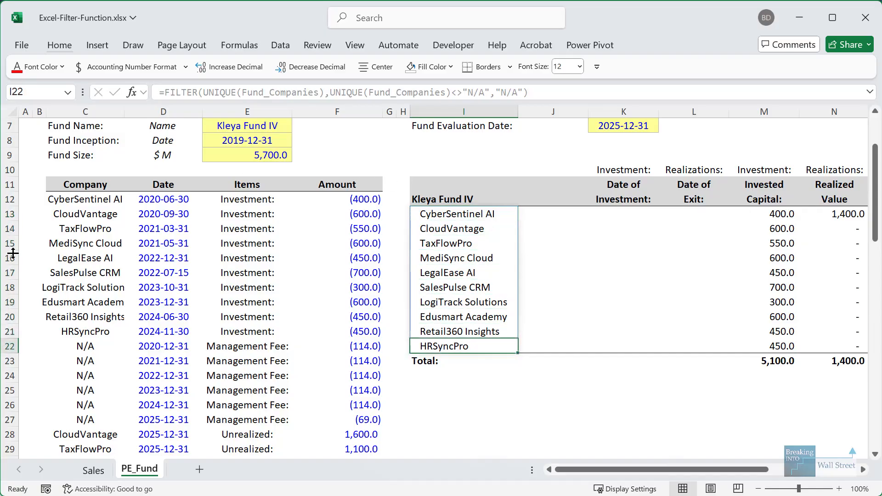
drag(69, 257, 351, 313)
click(127, 279)
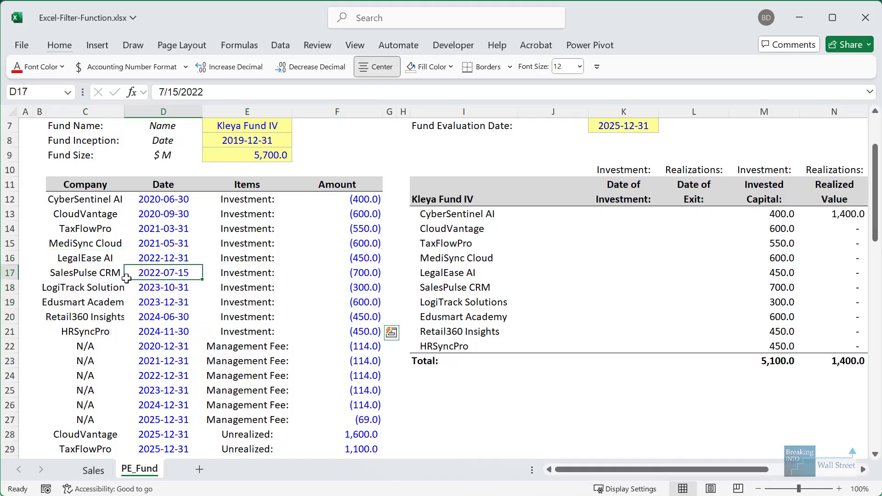
key(Left)
key(Up)
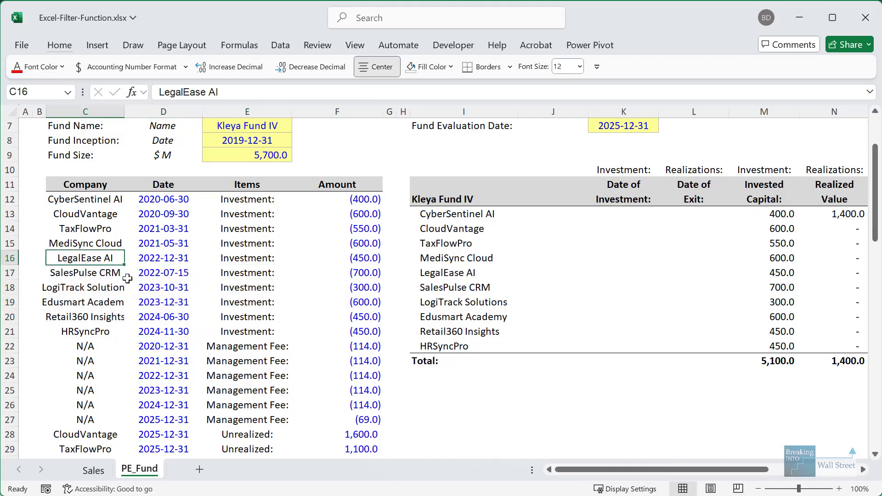
scroll(128, 278, down, 3)
key(ctrl+shift+Right)
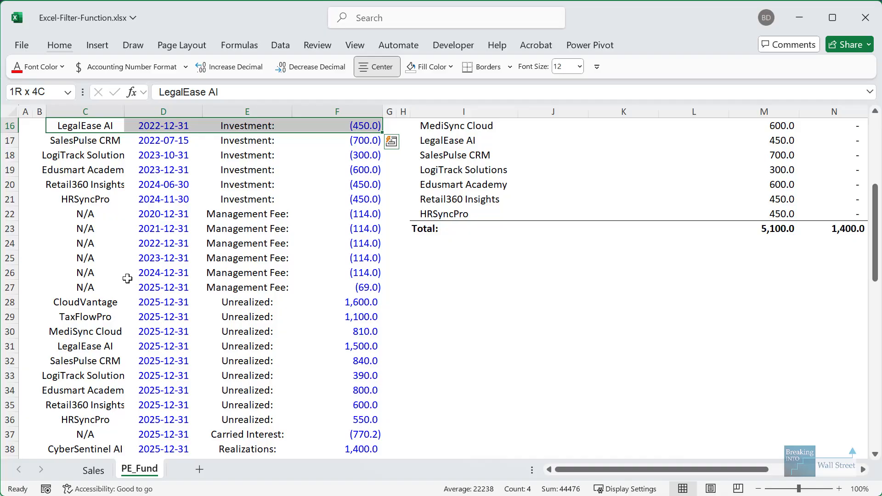
key(Delete)
click(110, 346)
key(ctrl+shift+Right)
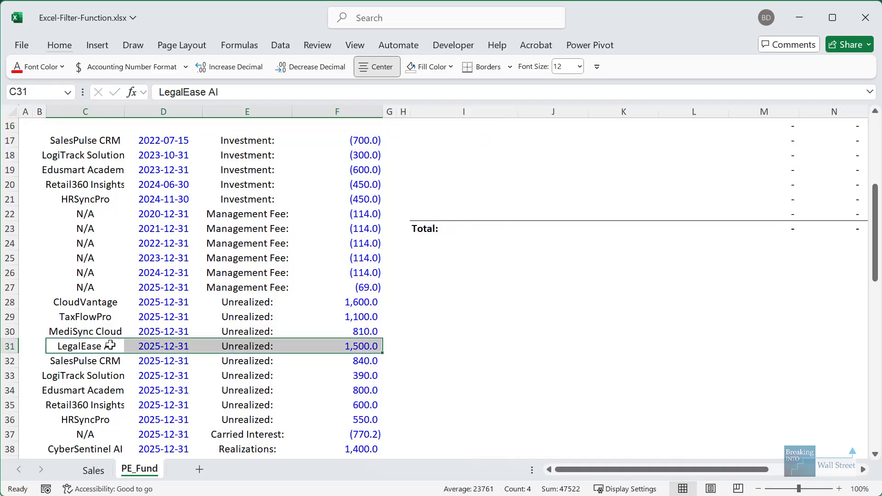
key(Delete)
scroll(380, 240, up, 2)
click(458, 228)
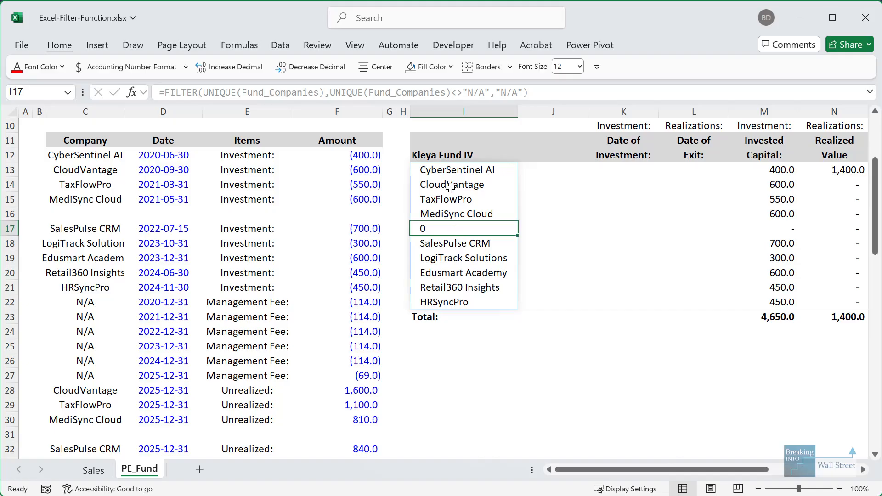
drag(450, 186, 459, 301)
click(459, 271)
click(450, 225)
scroll(66, 307, up, 3)
scroll(66, 307, down, 6)
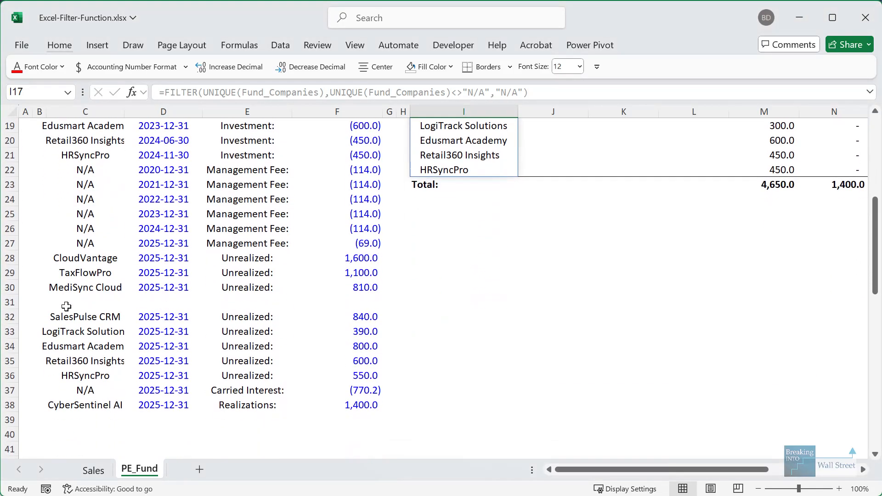
scroll(66, 307, up, 3)
key(ctrl+z)
key(ctrl+z)
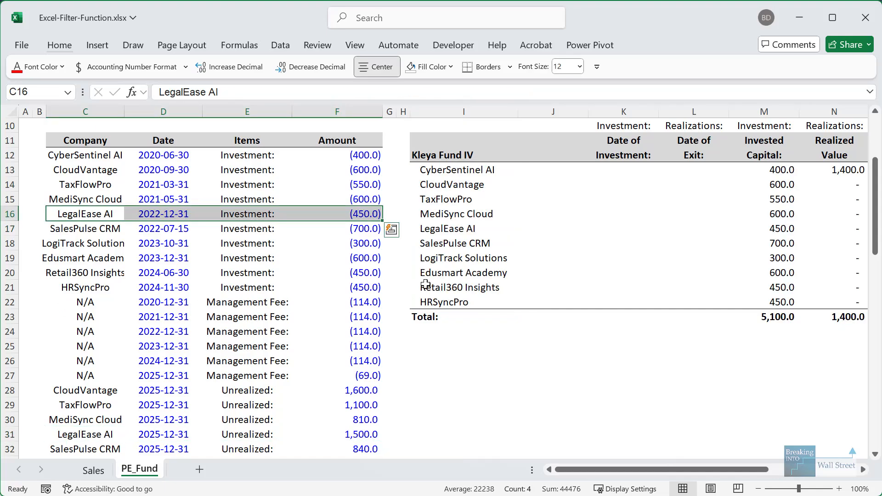
click(470, 239)
click(473, 198)
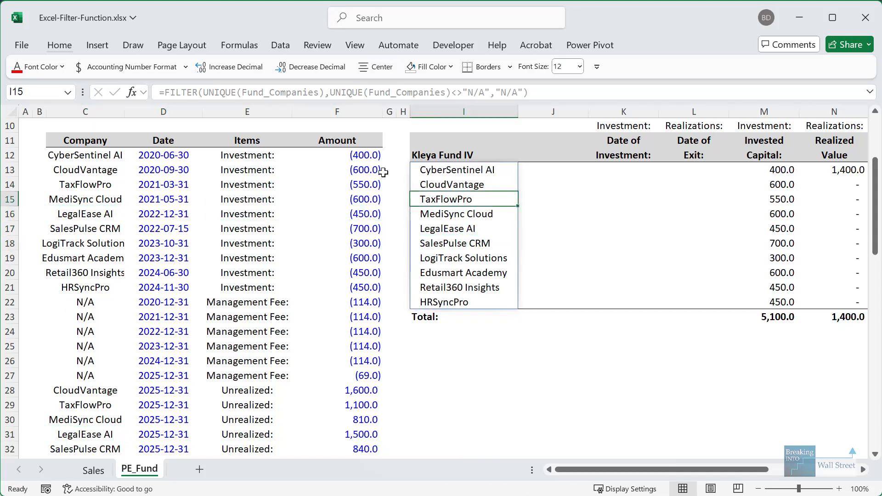
click(450, 170)
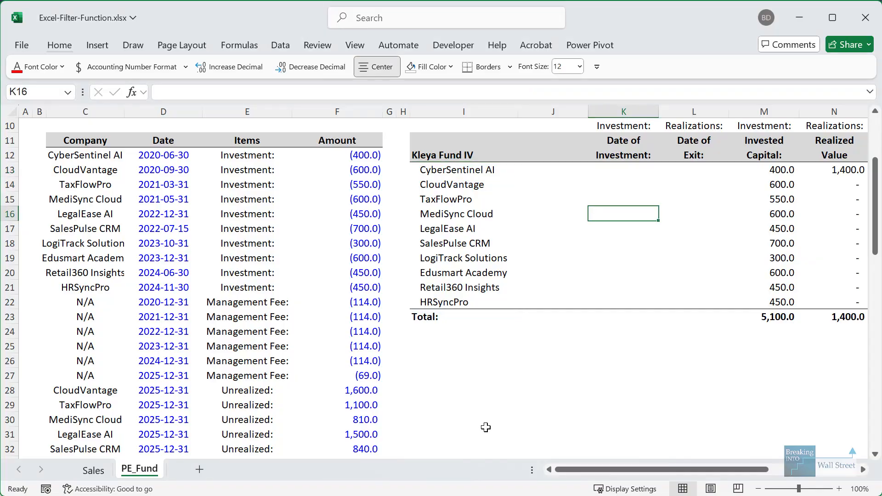
key(Up)
key(Up)
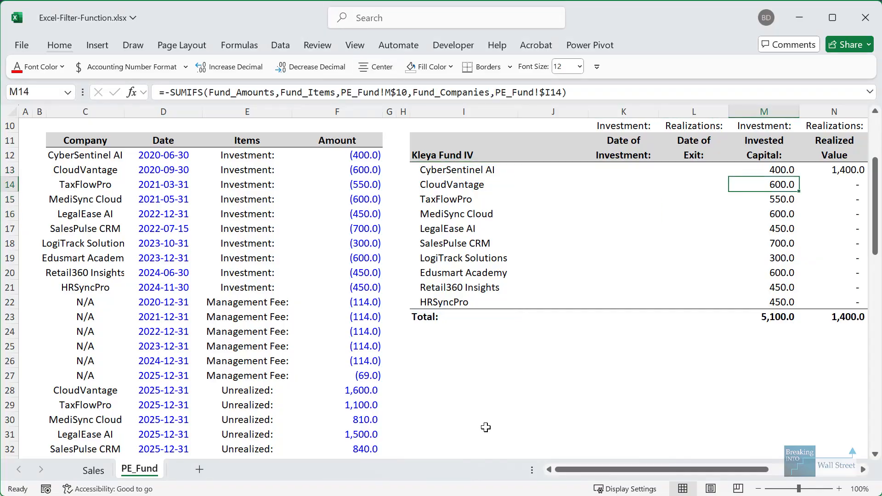
key(Right)
key(Right)
key(Right)
key(Right)
key(Right)
key(Right)
key(Right)
scroll(509, 395, up, 1)
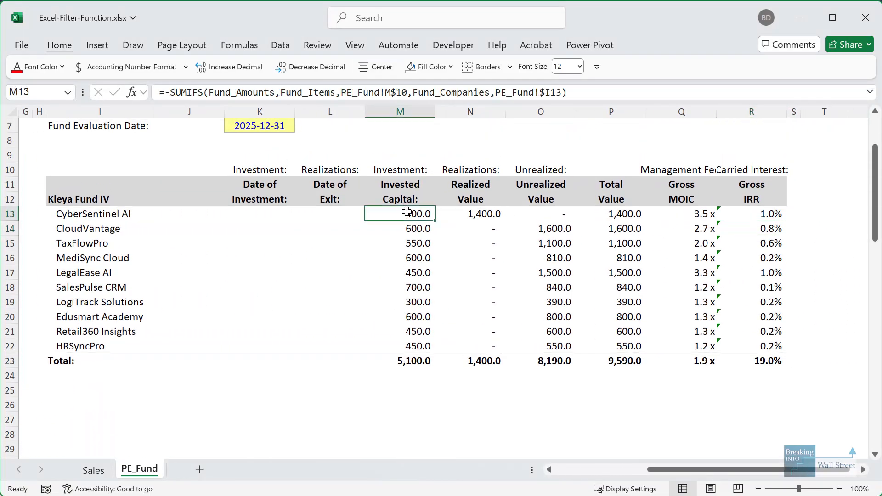
drag(403, 213, 685, 317)
drag(253, 219, 404, 359)
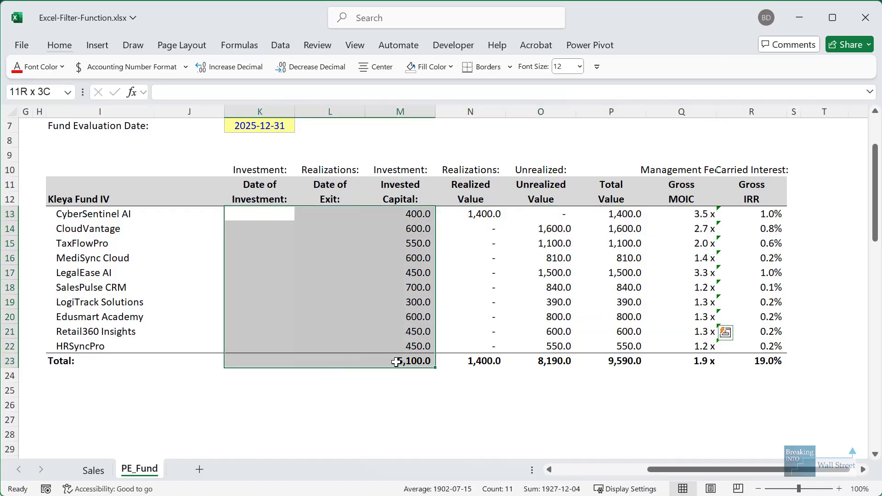
click(253, 213)
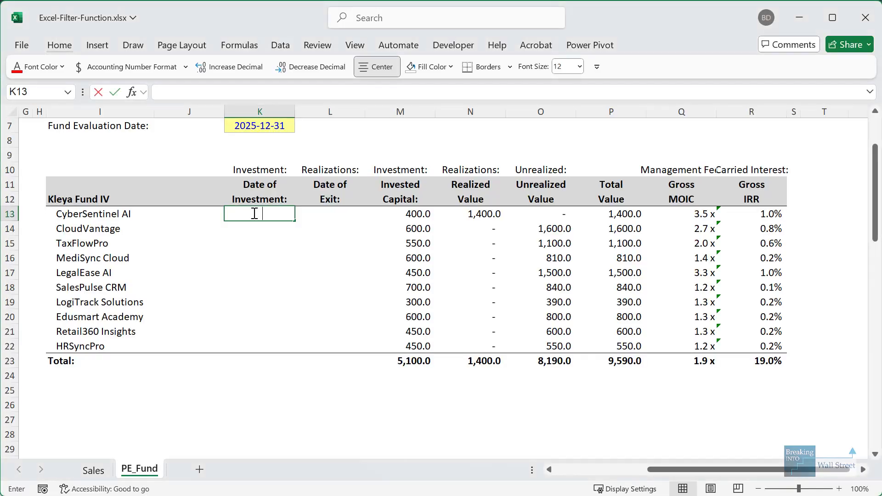
- Start the K13 XLOOKUP by matching Fund_Companies against the column-locked company in $I13
text(=XLOOKUP()
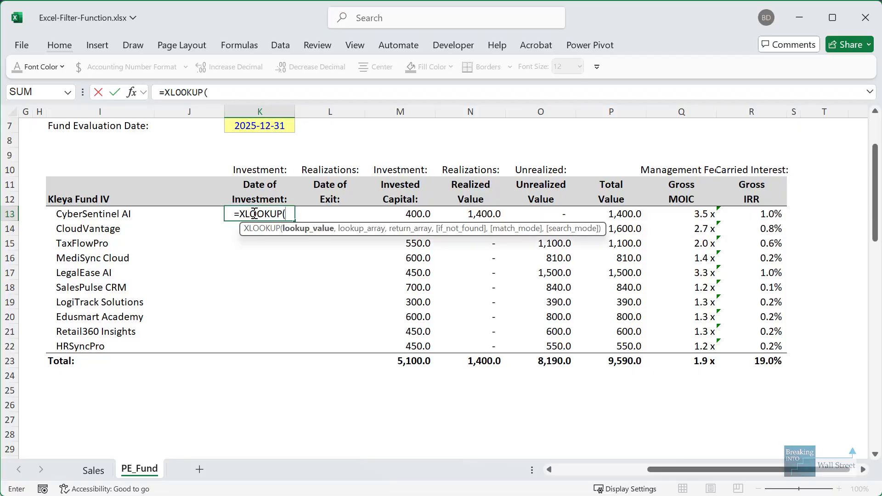
text(1,()
key(Left)
key(Left)
key(Left)
key(Left)
key(Left)
key(Left)
key(Left)
key(Left)
key(Left)
key(Left)
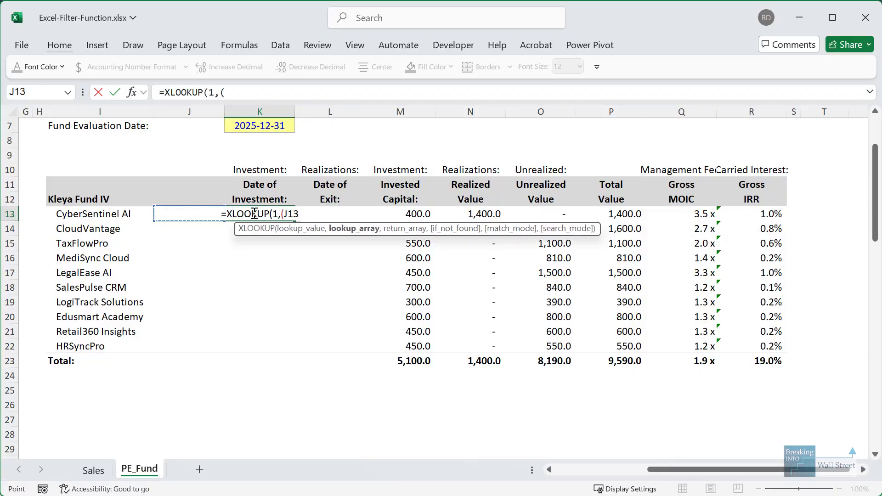
key(Right)
key(Right)
key(Up)
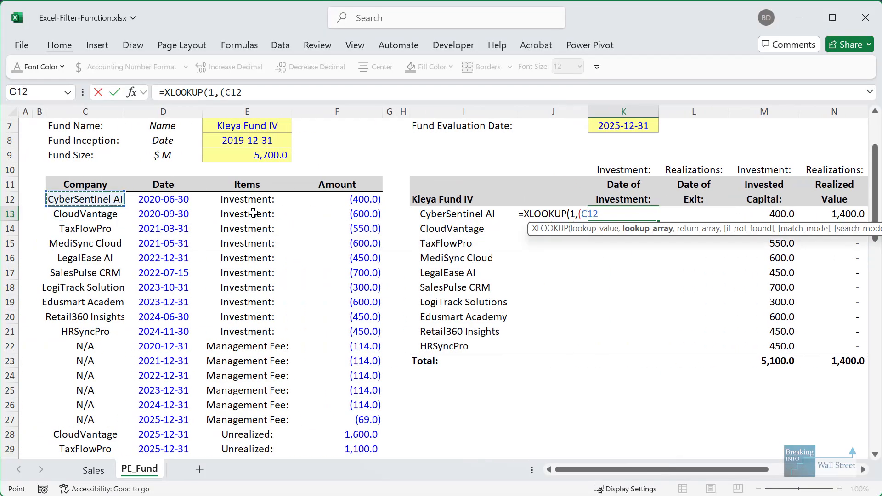
key(ctrl+shift+Down)
text(=)
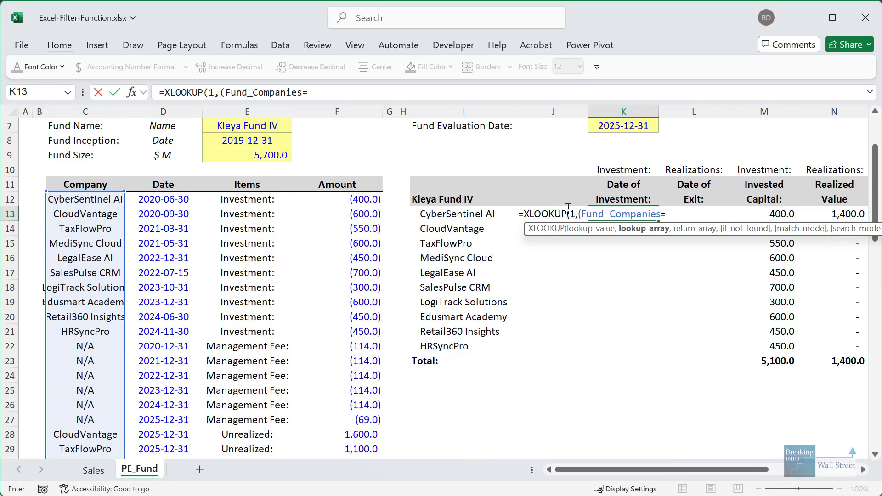
click(449, 210)
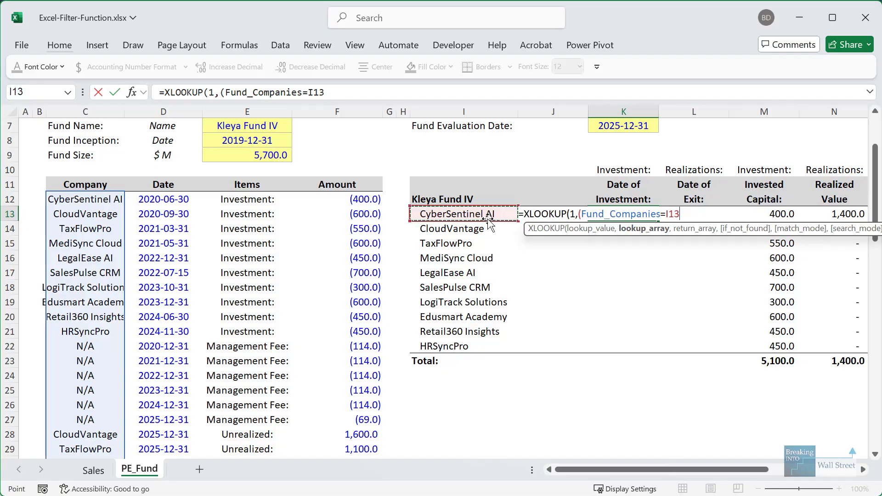
key(F4)
key(F4)
key(F4)
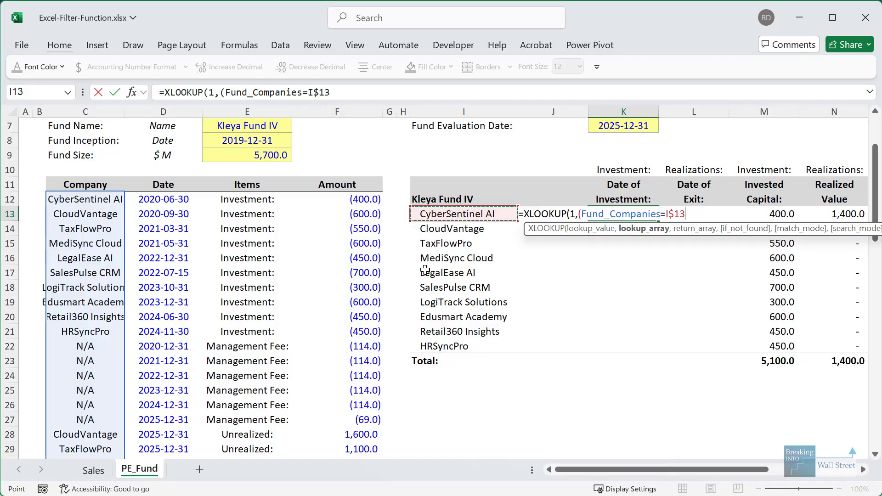
text()*()
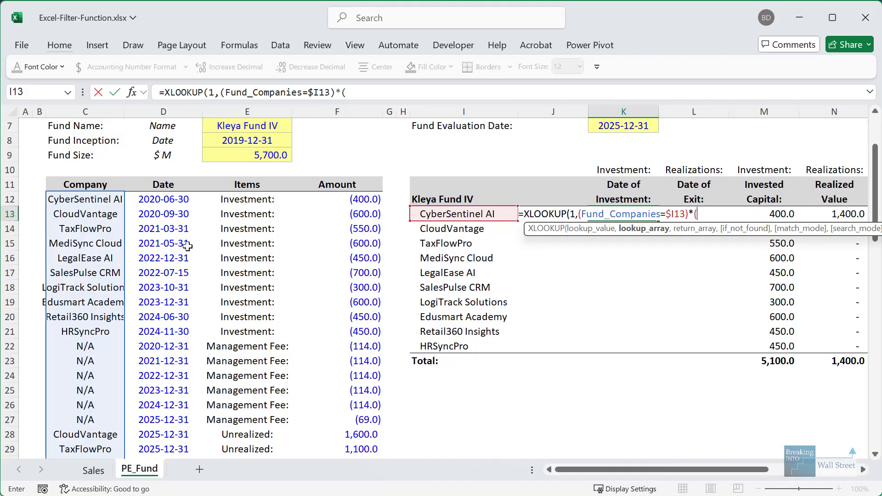
- Add the Fund_Items=K$10 condition, return Fund_Dates with an "N/A" fallback, and commit the formula
click(277, 204)
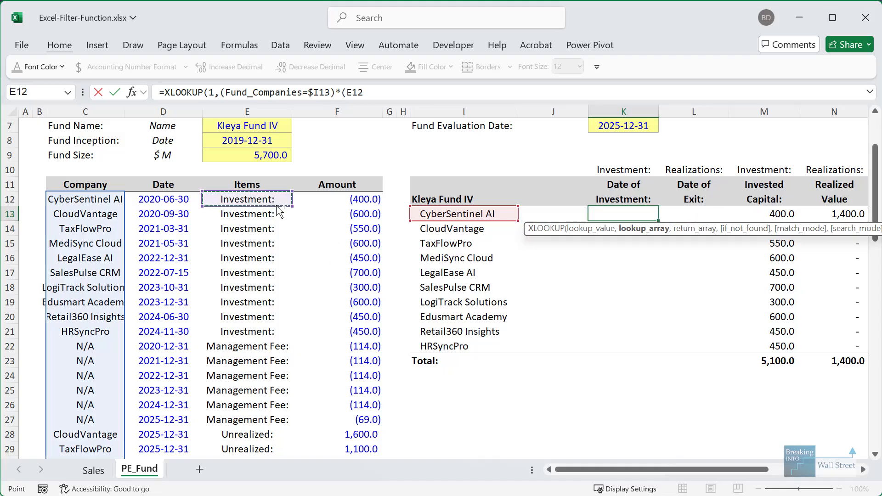
key(ctrl+shift+Down)
text(=)
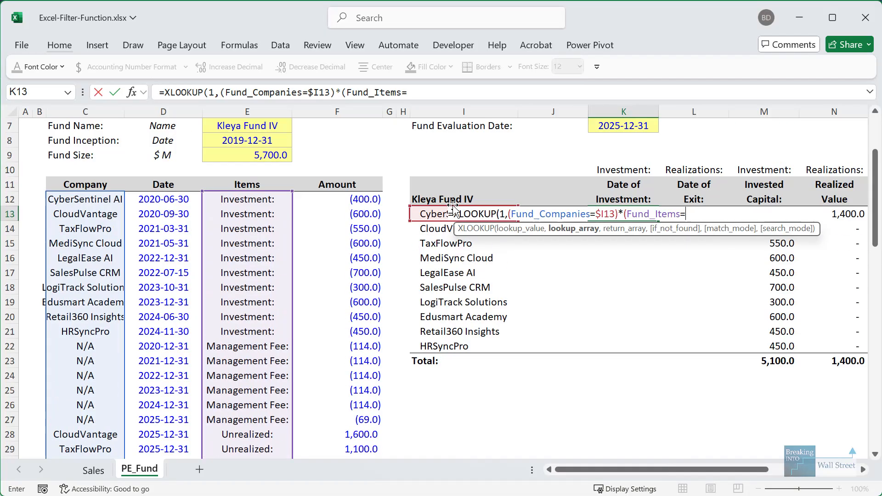
click(638, 166)
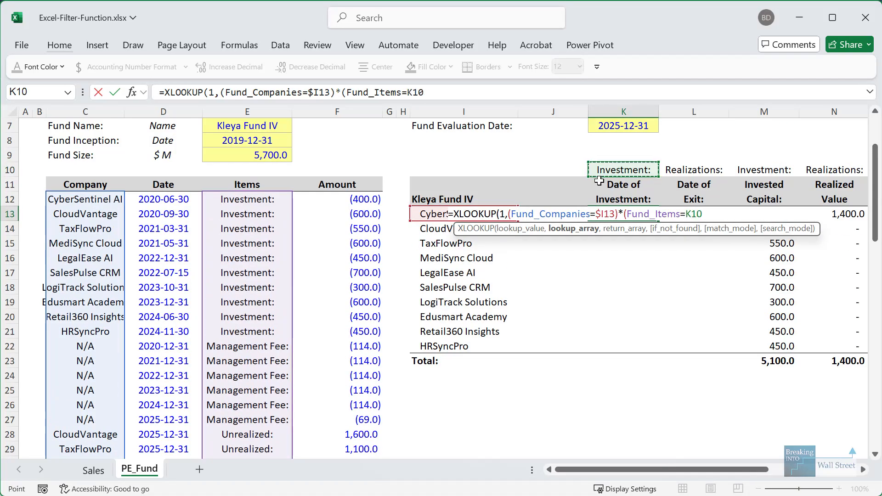
key(F4)
key(F4)
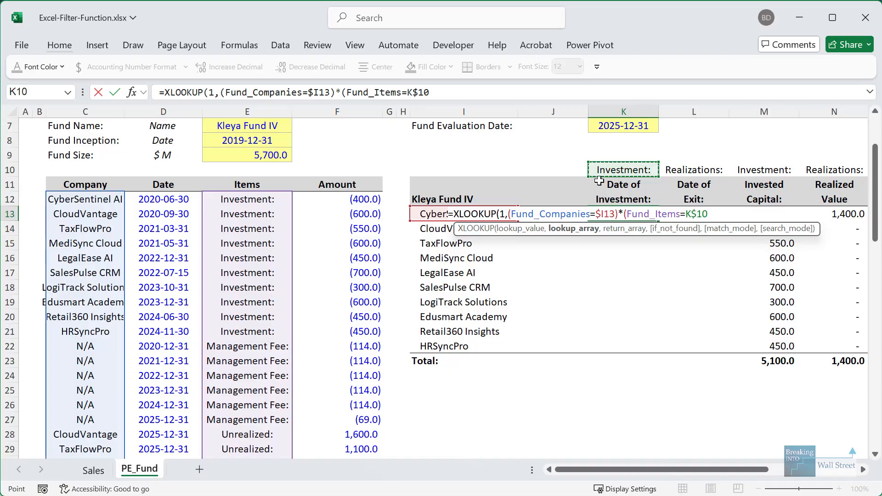
text(),)
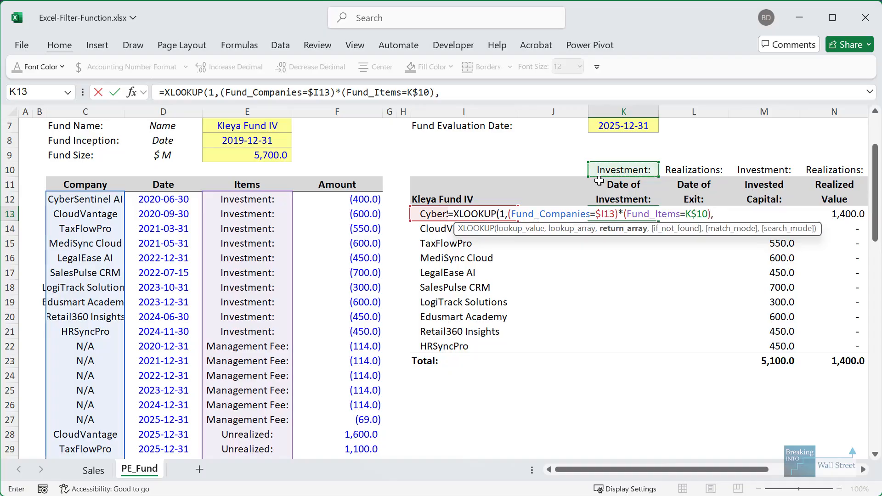
click(155, 199)
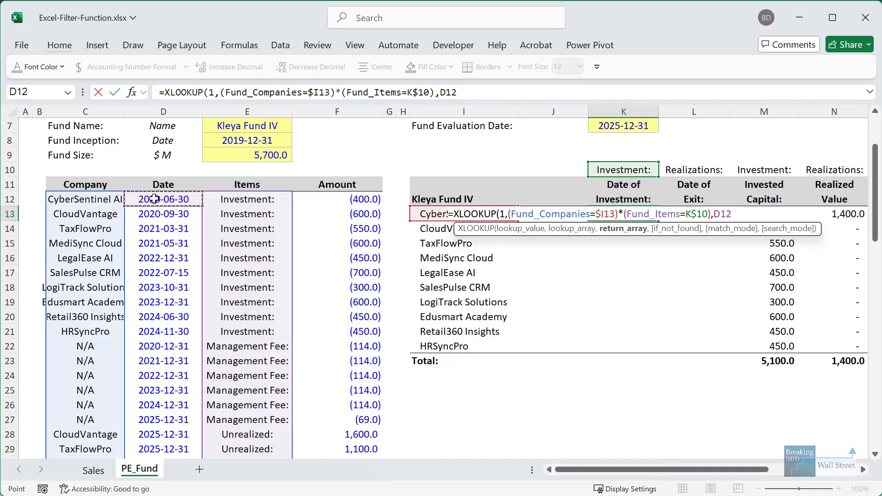
key(ctrl+shift+Down)
text(,)
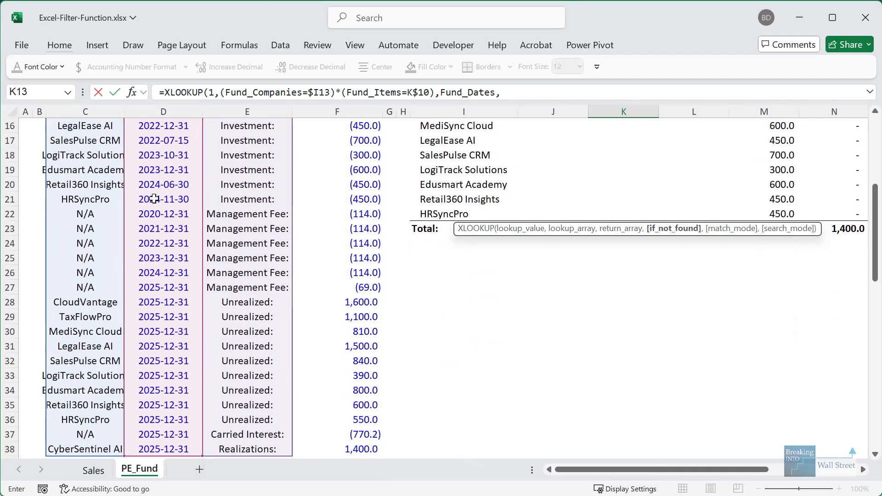
text())
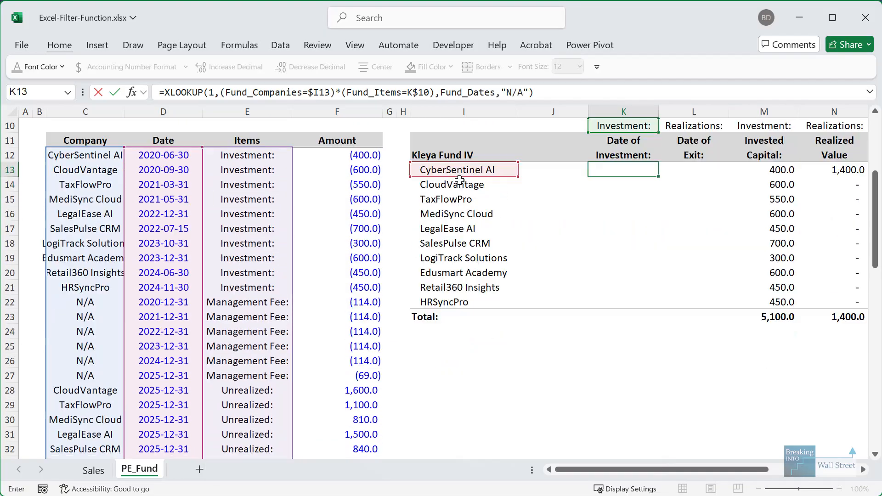
key(ctrl+Return)
- Copy the K13 date formula down to row 22 and across into the Date of Exit column
key(ctrl+c)
key(shift+Down)
key(shift+Down)
key(shift+Down)
key(shift+Down)
key(shift+Down)
key(shift+Down)
key(shift+Down)
key(shift+Down)
key(shift+Down)
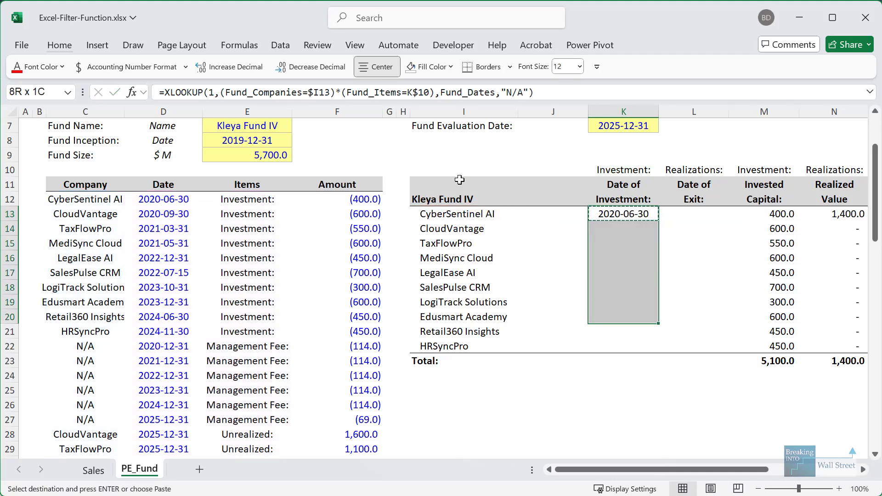
key(ctrl+v)
key(shift+Right)
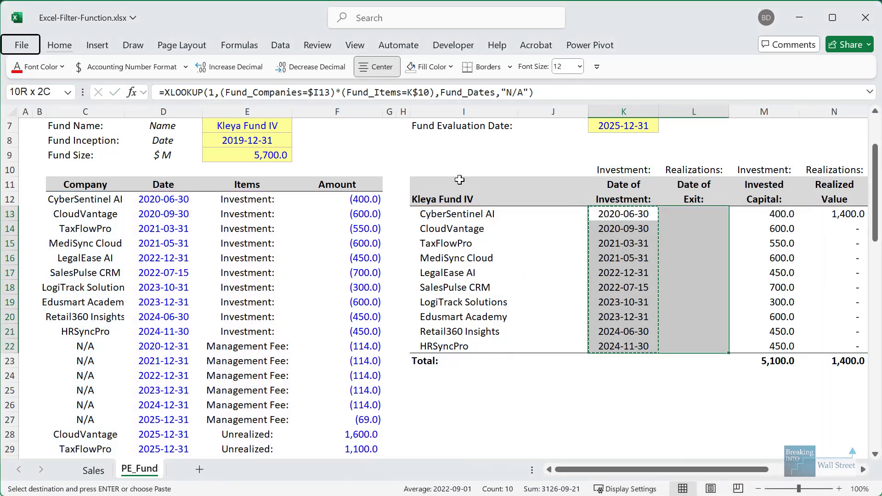
key(ctrl+alt+v)
key(f)
key(Return)
key(Escape)
key(Left)
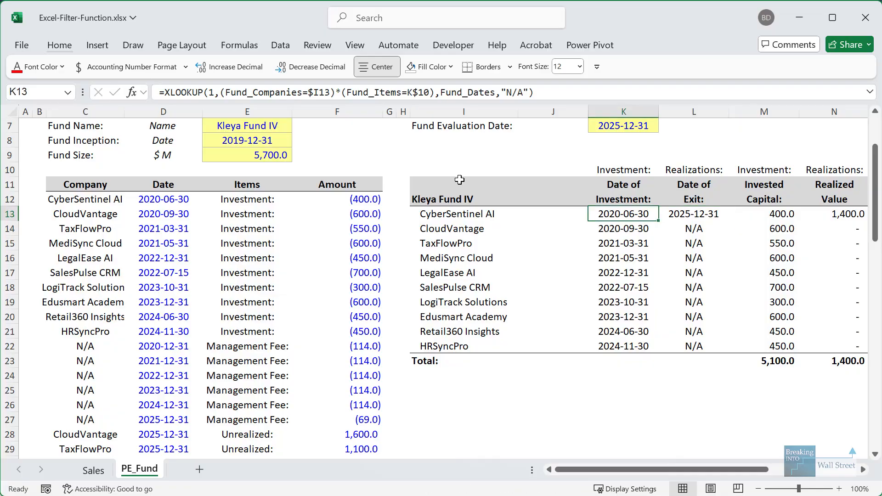
key(Right)
key(Right)
key(Right)
key(Right)
key(Right)
key(Right)
key(Right)
- Review CyberSentinel AI's Gross MOIC, unrealized value, realized value and invested capital formulas
key(Left)
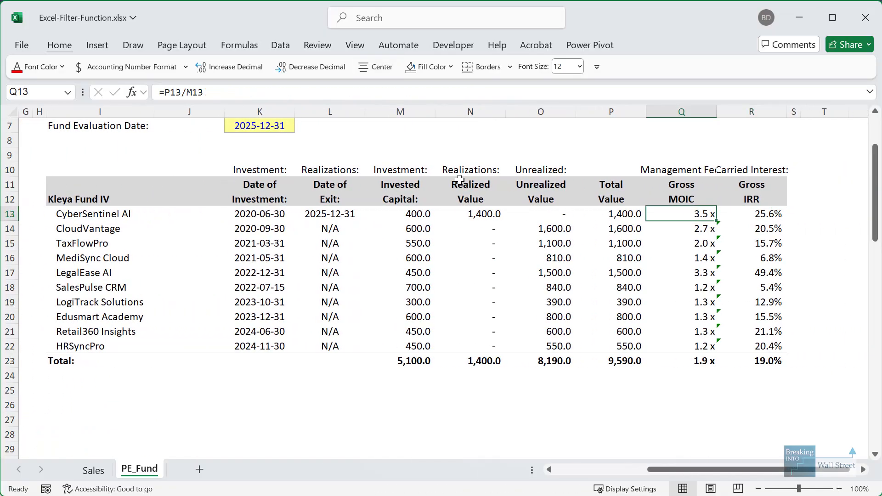
key(Left)
key(Left)
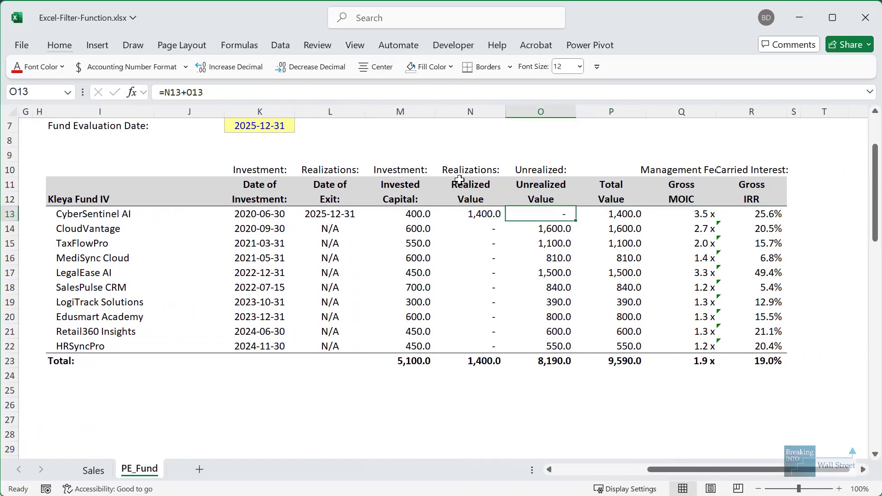
key(F2)
key(Escape)
key(Left)
key(F2)
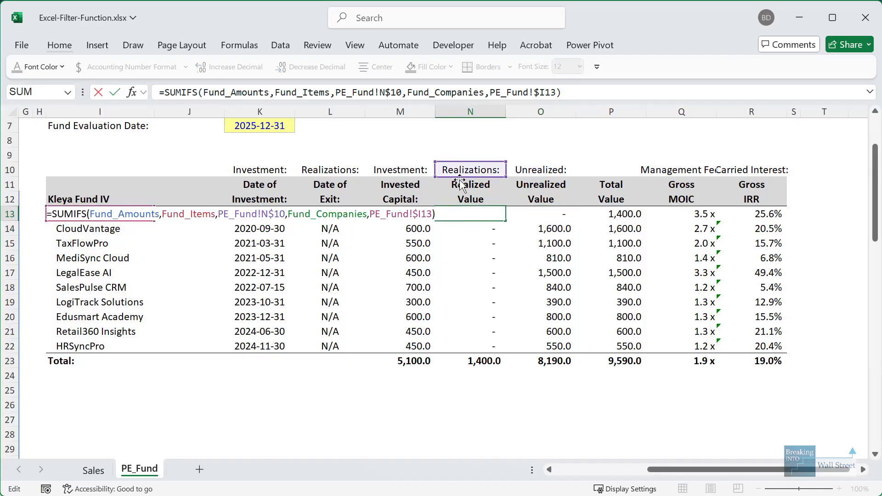
key(Escape)
key(Left)
key(F2)
key(Escape)
key(Right)
key(F2)
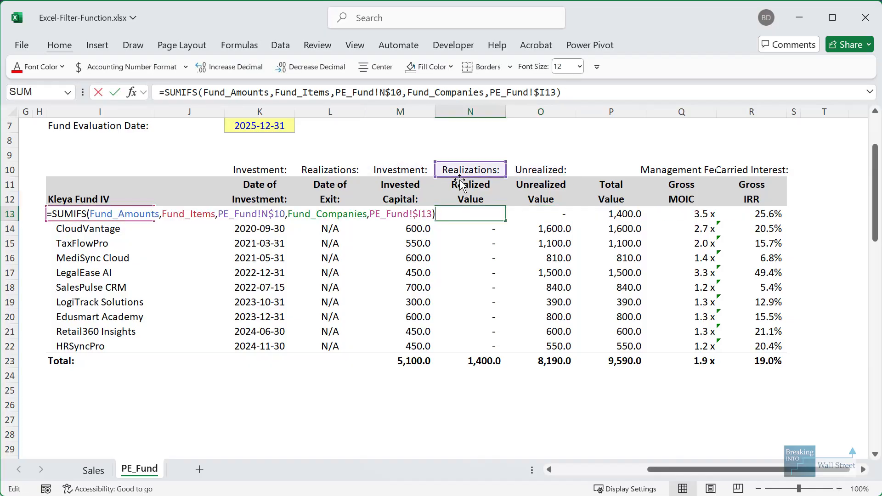
key(Escape)
- Complete and commit CyberSentinel AI's unrealized value formula in O13
key(Right)
key(F2)
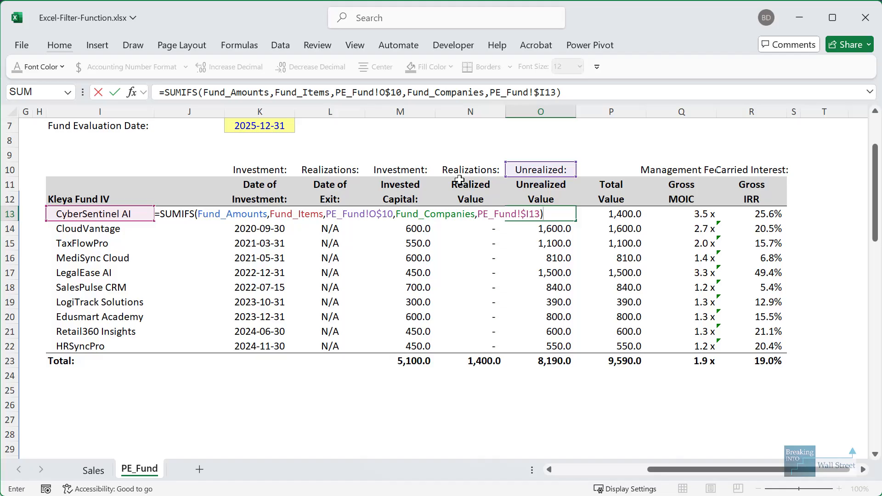
drag(599, 464, 595, 467)
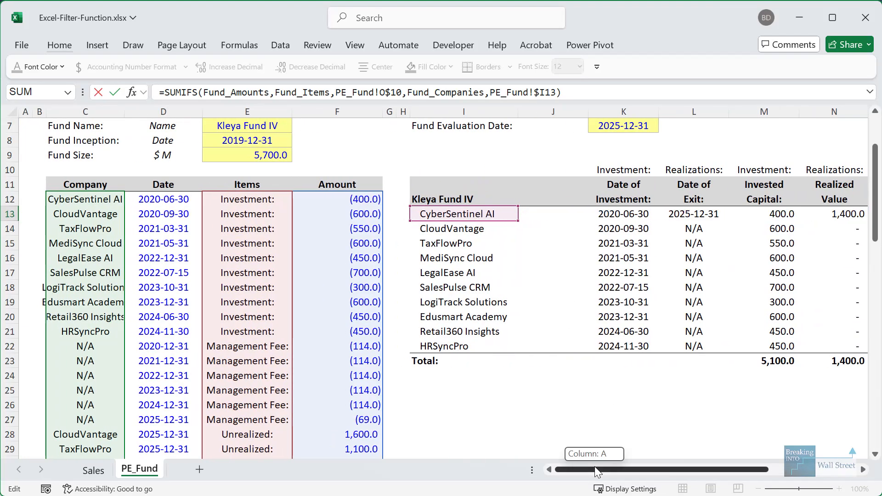
scroll(222, 309, down, 4)
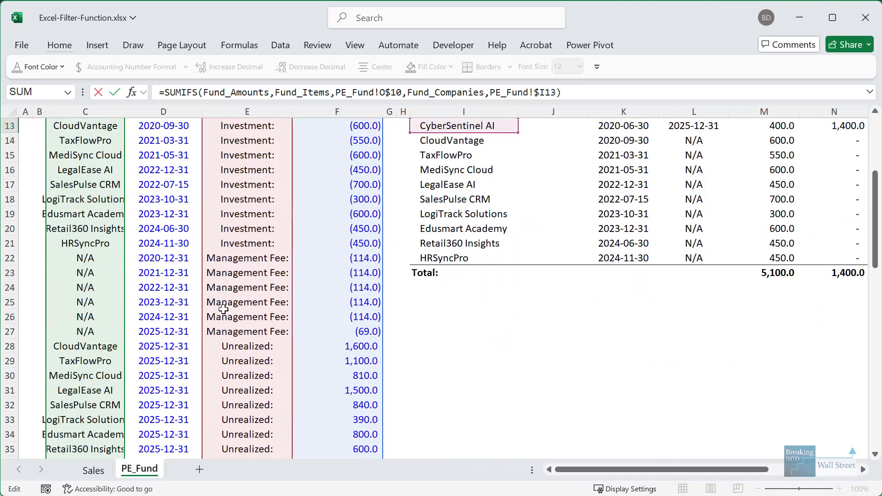
scroll(232, 303, up, 5)
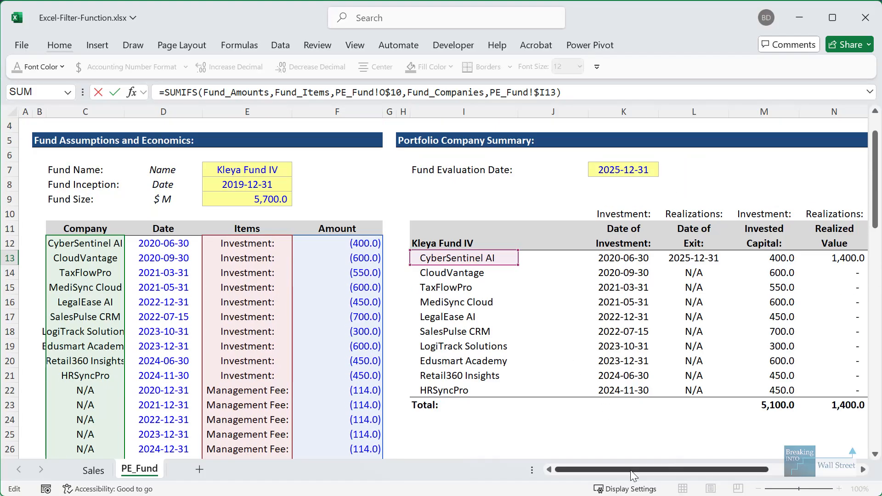
drag(630, 470, 718, 473)
key(Tab)
key(Tab)
key(Tab)
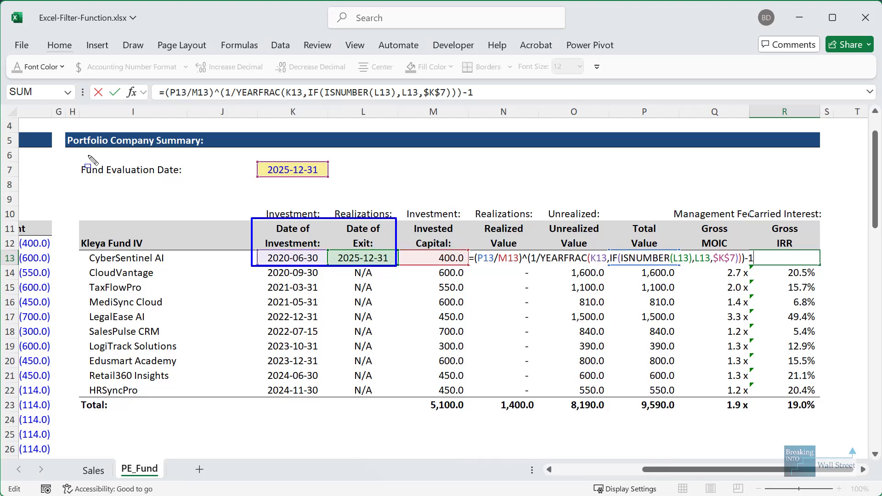
- Leave the IRR formula unchanged and move down to the fund's Total row
mouse_move(79, 155)
mouse_down()
mouse_move(252, 185)
mouse_move(394, 192)
mouse_up()
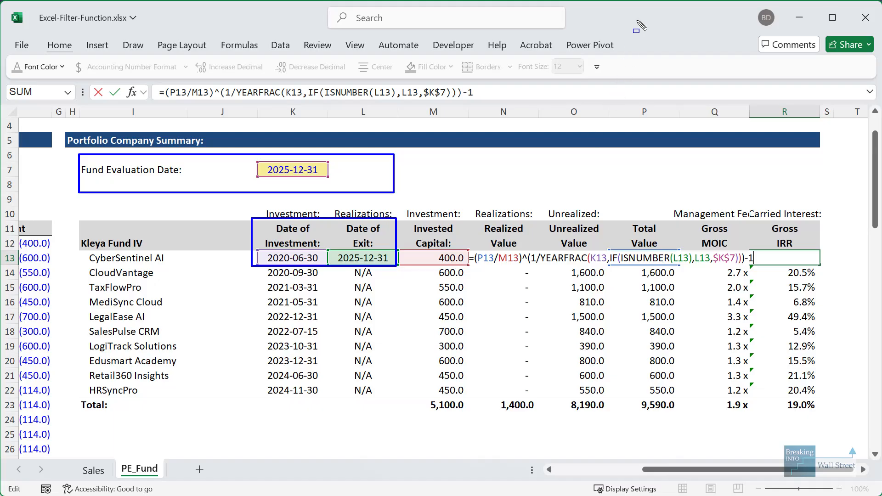
key(Escape)
key(Escape)
key(Left)
key(Down)
key(Down)
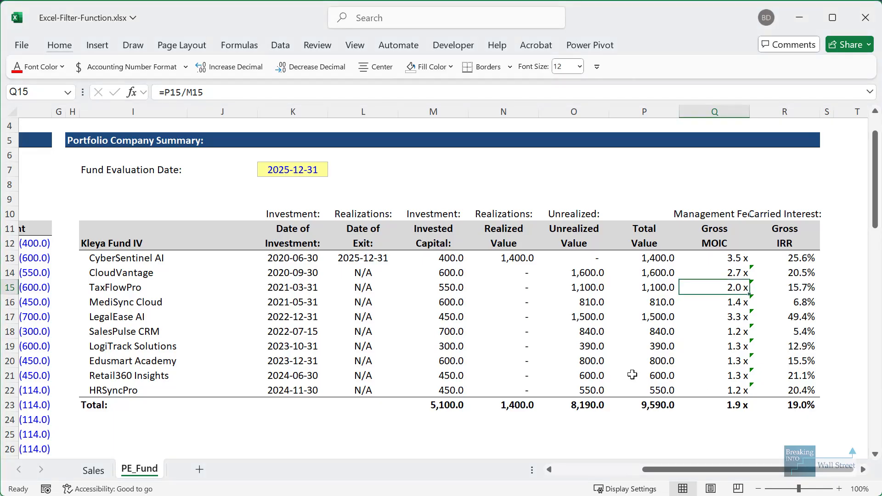
key(Right)
key(ctrl+Down)
scroll(597, 398, down, 1)
- Check the total invested capital and Gross MOIC, then delete the total Gross IRR in R23
click(452, 358)
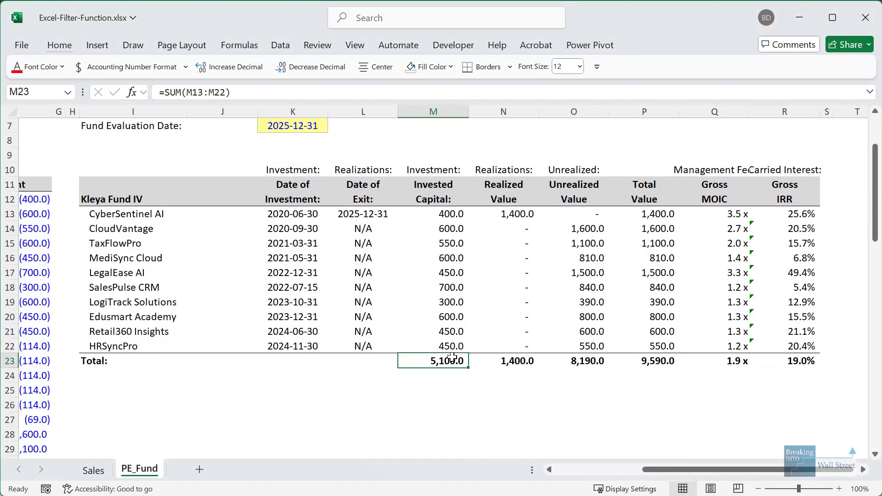
click(700, 368)
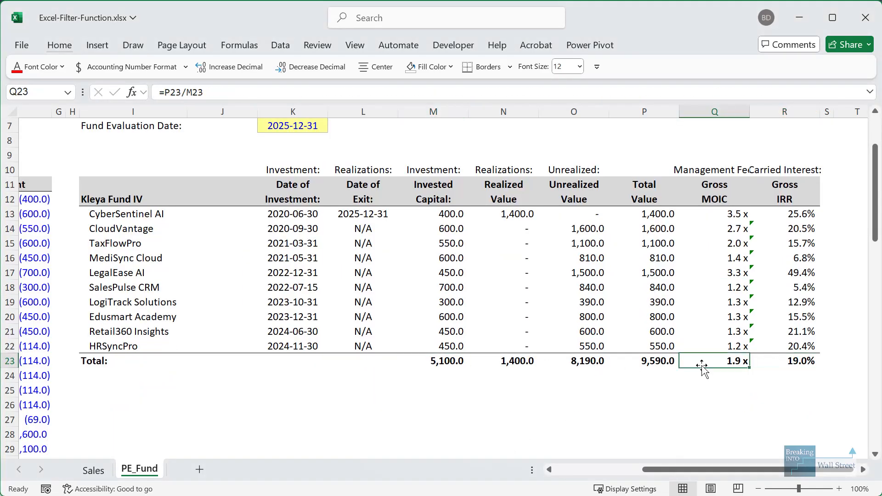
click(787, 365)
key(Delete)
key(Left)
click(787, 360)
- Review the Total row's value sums and Gross MOIC formula, then return to the sheet's left edge
key(Left)
key(Left)
key(Left)
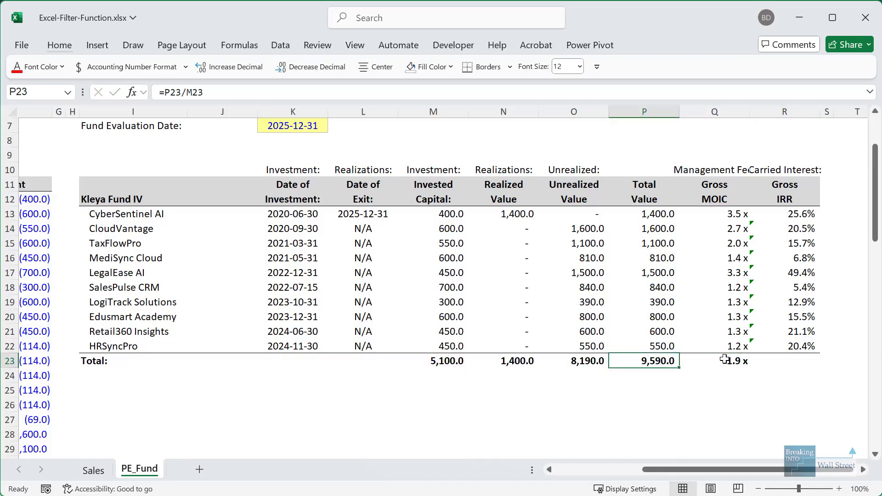
key(Left)
key(Left)
key(Right)
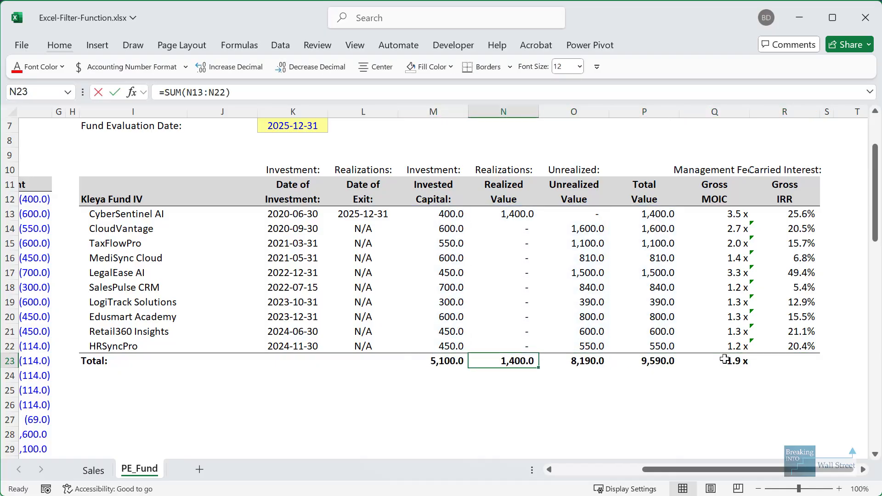
key(Right)
key(Right)
key(F2)
key(Escape)
key(Right)
key(F2)
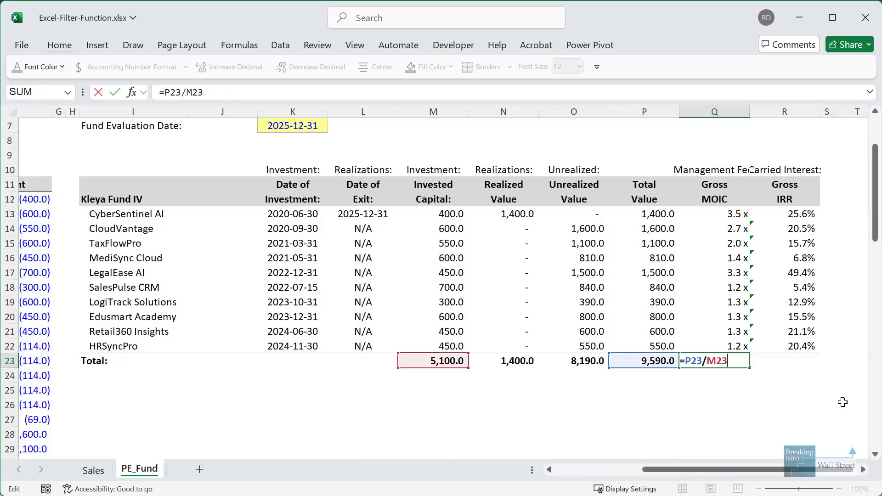
key(Escape)
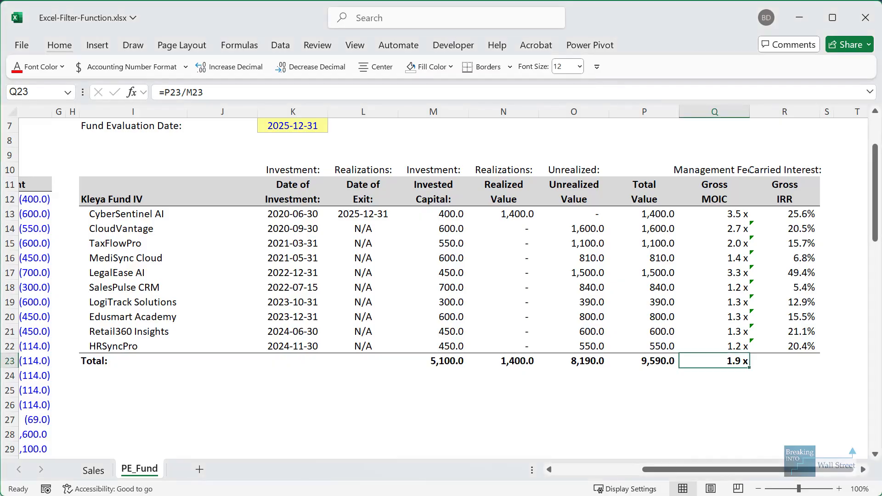
key(ctrl+Left)
key(ctrl+Left)
key(Home)
scroll(243, 305, down, 4)
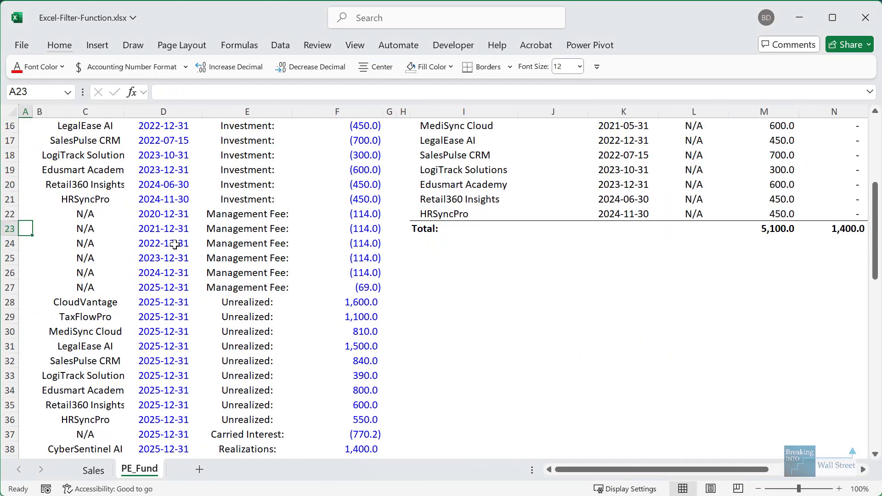
scroll(243, 305, up, 1)
drag(362, 278, 420, 303)
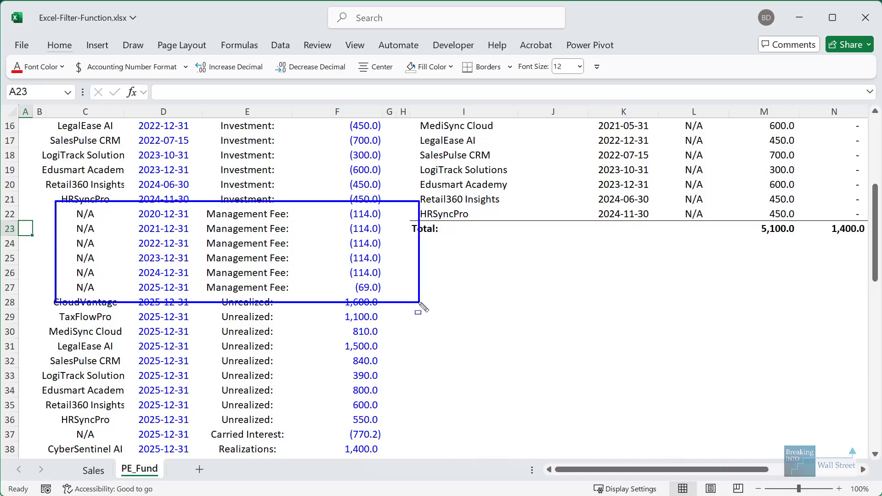
key(Escape)
scroll(417, 302, down, 2)
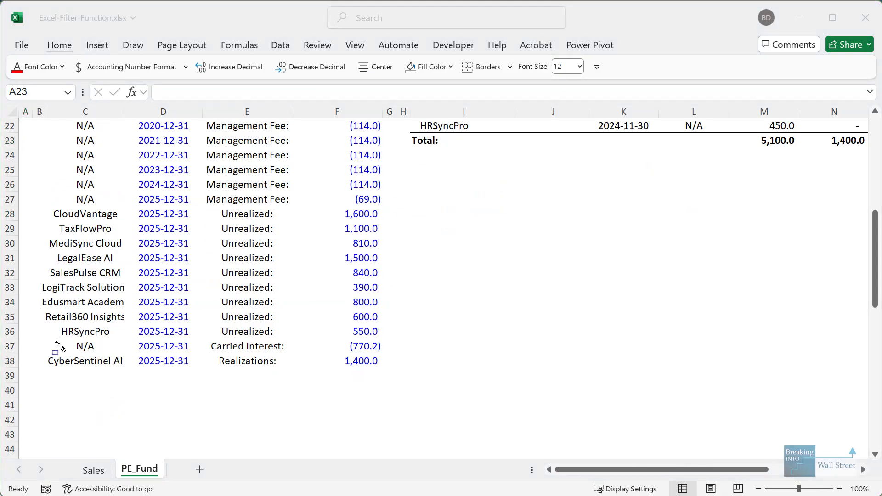
mouse_move(68, 341)
mouse_down()
mouse_move(411, 379)
mouse_move(423, 356)
mouse_up()
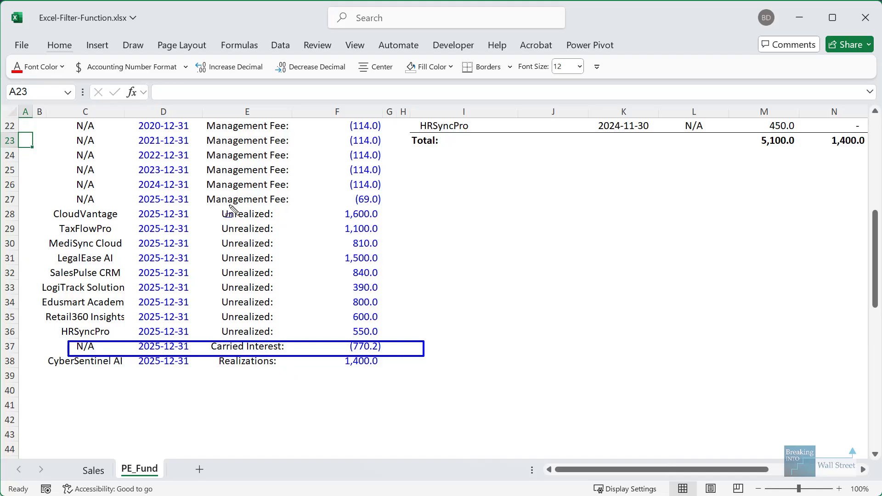
key(Escape)
scroll(299, 251, up, 4)
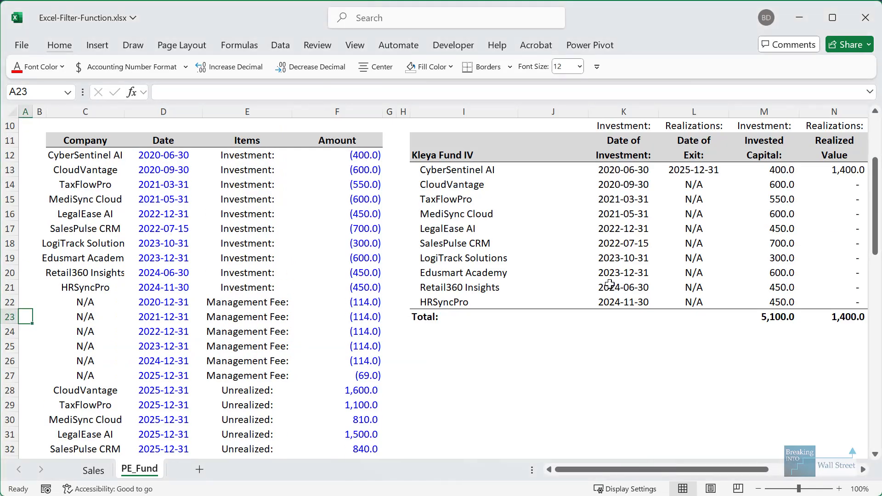
click(610, 284)
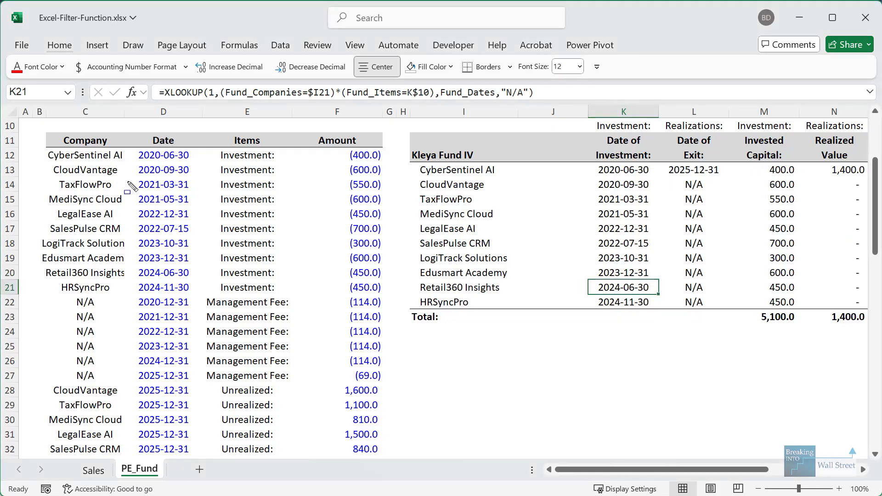
drag(195, 207, 203, 210)
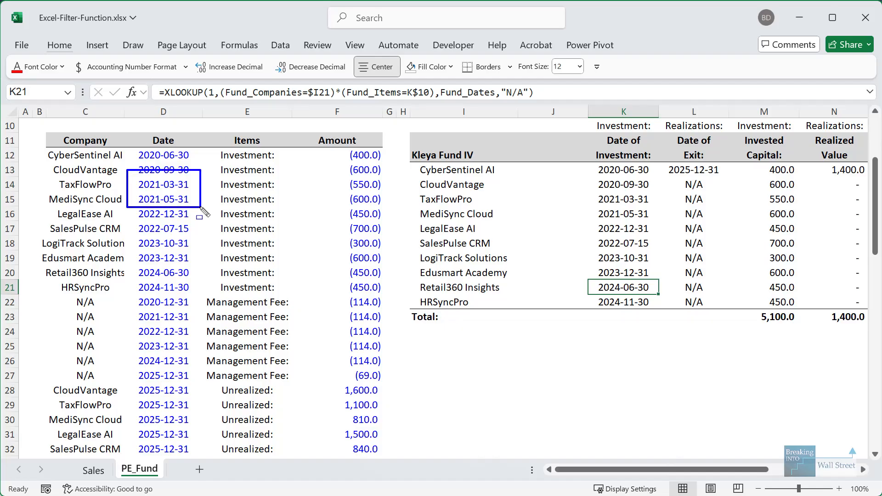
drag(198, 215, 122, 235)
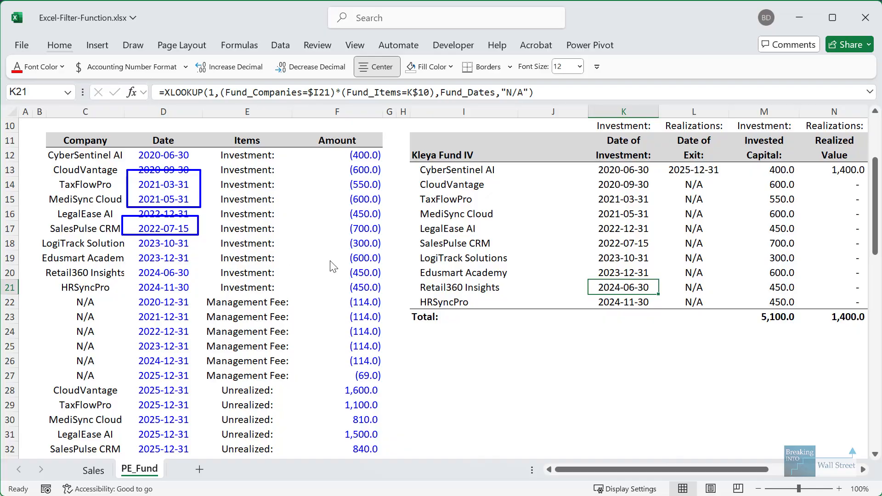
key(Escape)
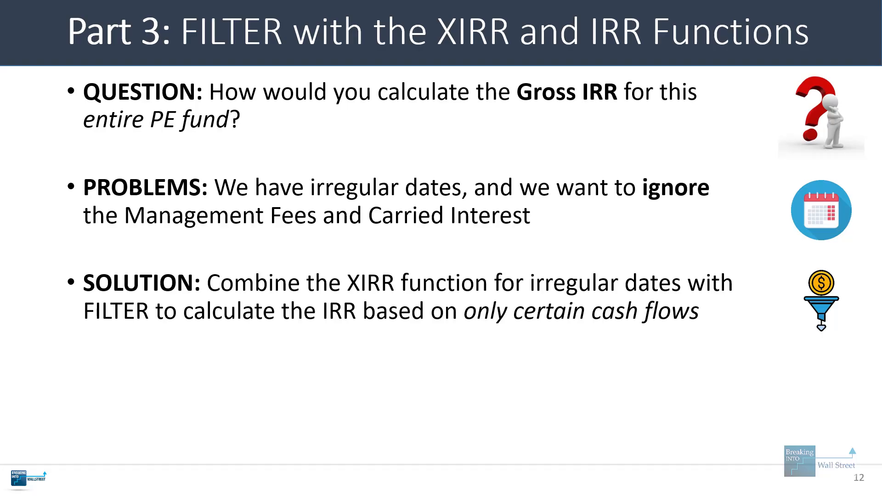
- Reveal the Trick bullet on using FILTER inside XIRR, then go back to the PE_Fund sheet
key(Right)
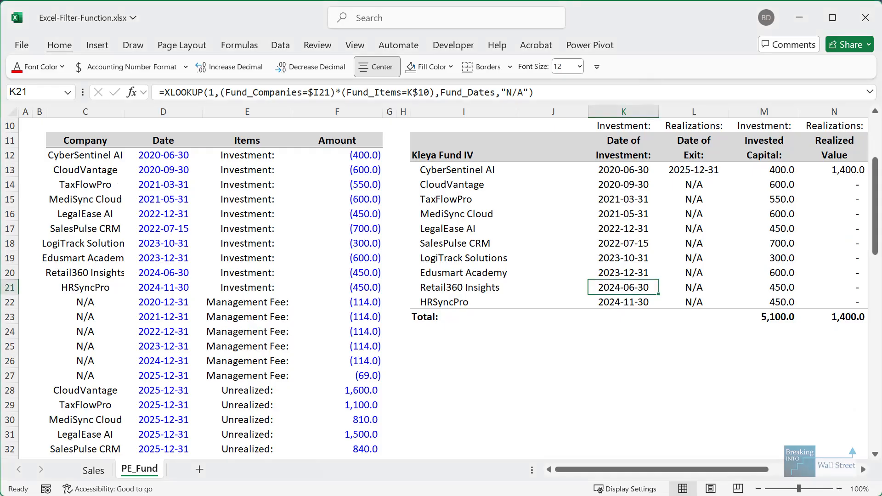
key(Right)
key(Right)
key(Right)
key(Right)
key(Right)
key(Right)
key(Right)
key(Right)
key(Right)
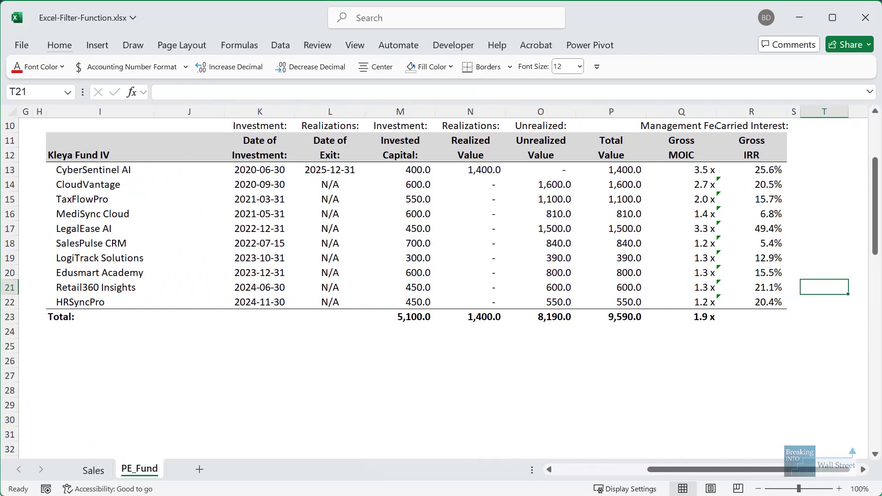
key(Left)
key(Down)
key(Down)
- Begin R23 with =XIRR(FILTER(Fund_Amounts, using the cash flow amounts range
key(Left)
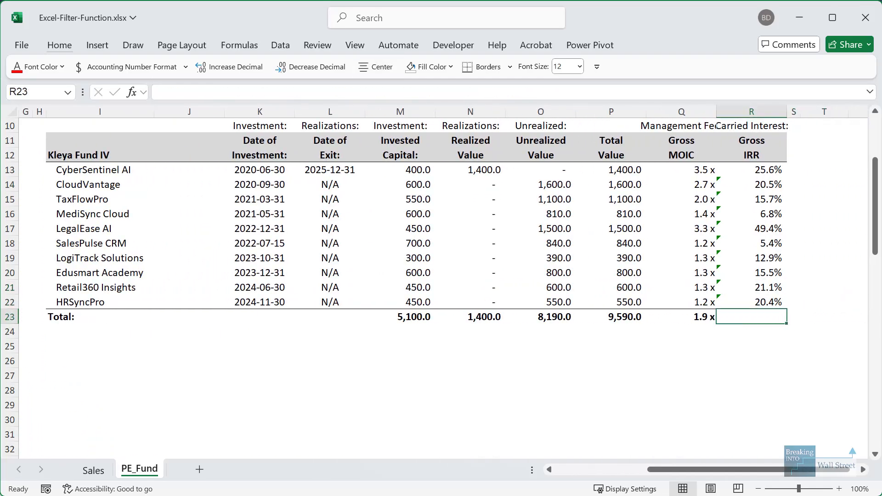
text(=XIRR()
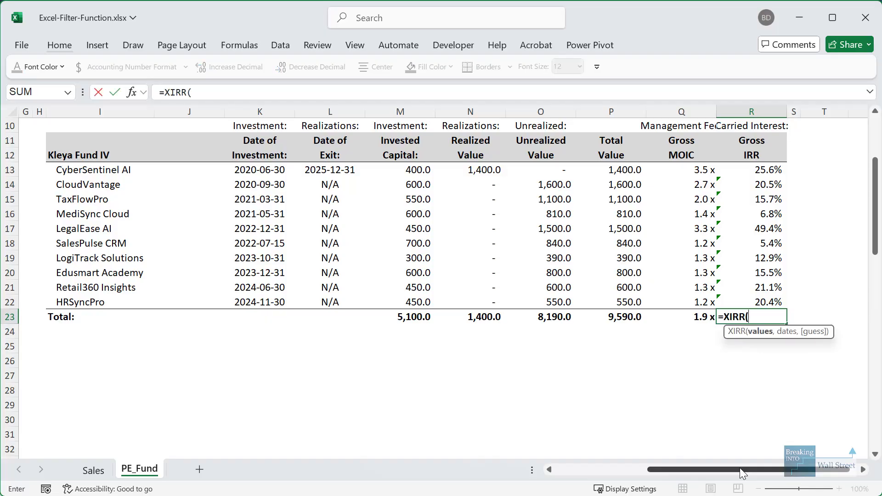
drag(740, 468, 648, 468)
text(FILT)
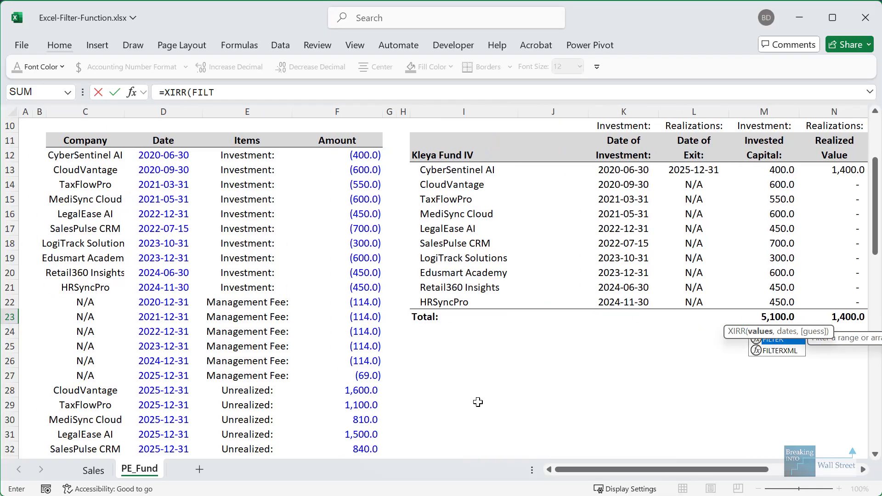
key(Tab)
click(366, 156)
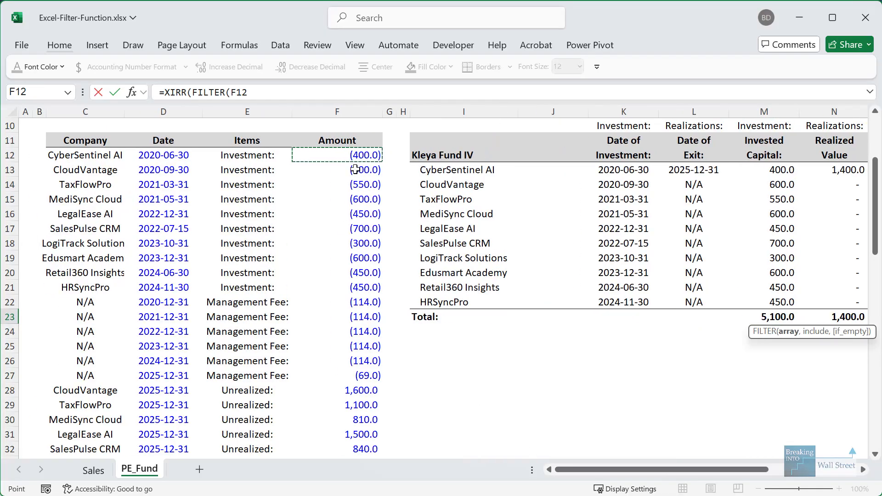
key(ctrl+shift+Down)
text(,)
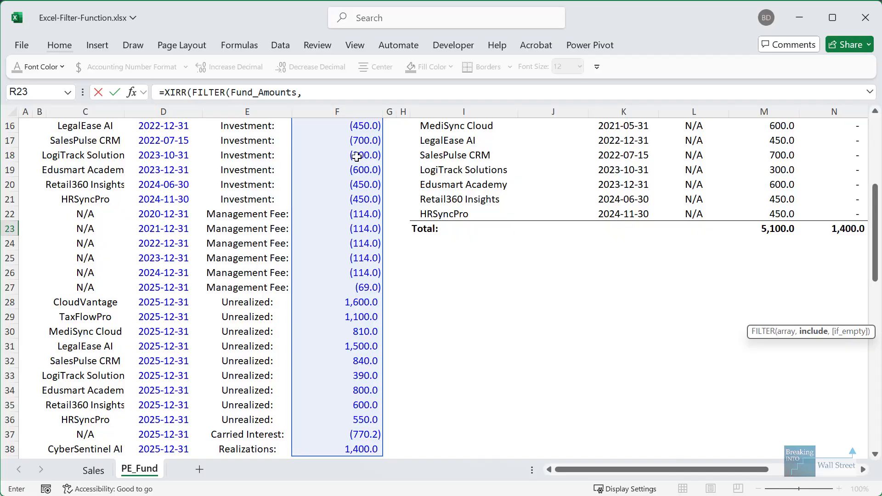
scroll(356, 157, up, 2)
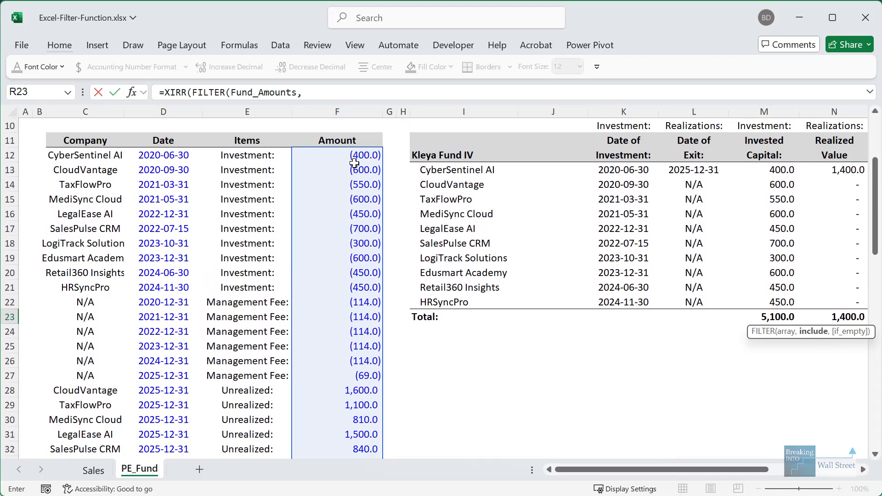
- Add NOT(Fund_Items=Q10)*NOT(Fund_Items=R10) conditions with an "N/A" fallback to exclude fees and carry
text(NOT()
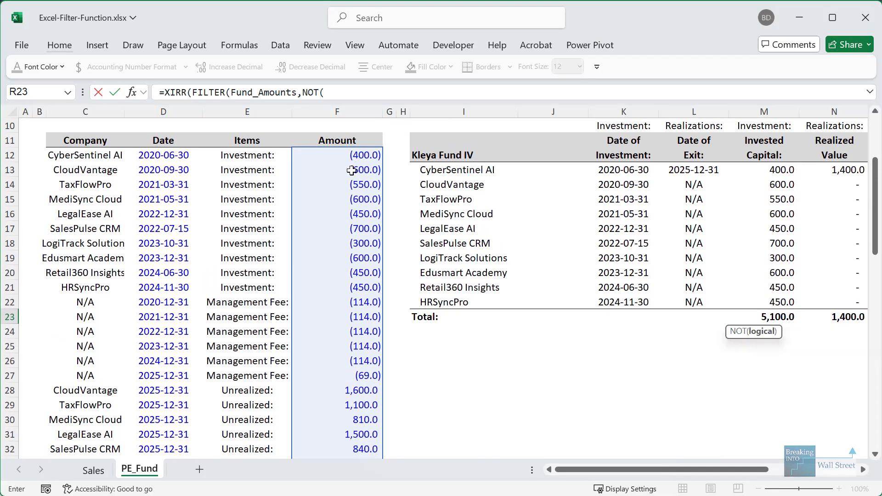
click(269, 154)
key(ctrl+shift+Down)
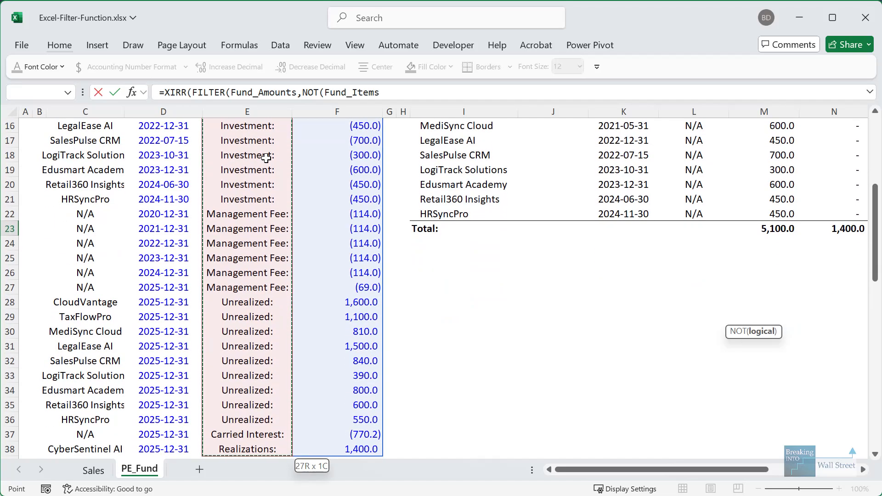
text(=)
scroll(562, 454, up, 3)
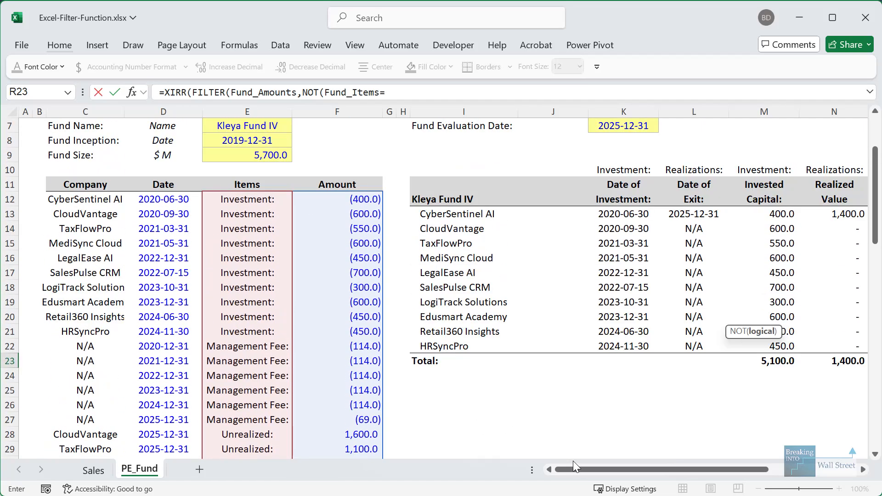
drag(619, 471, 708, 471)
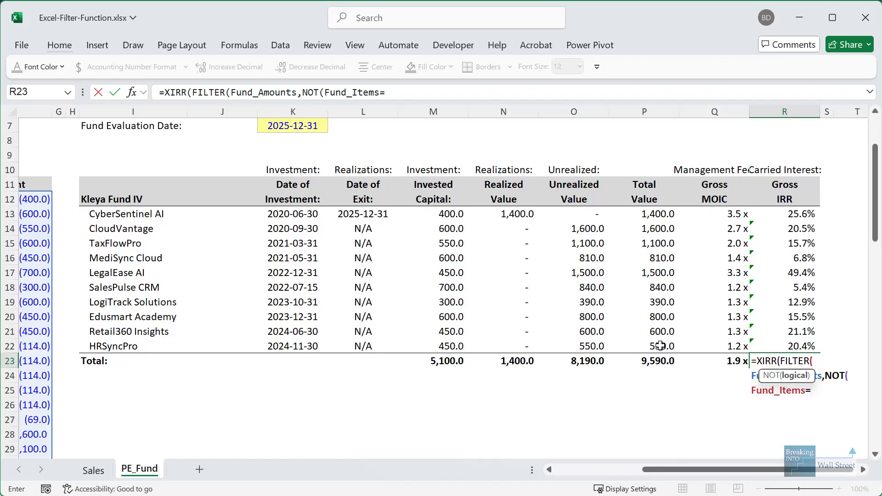
click(717, 171)
text()*)
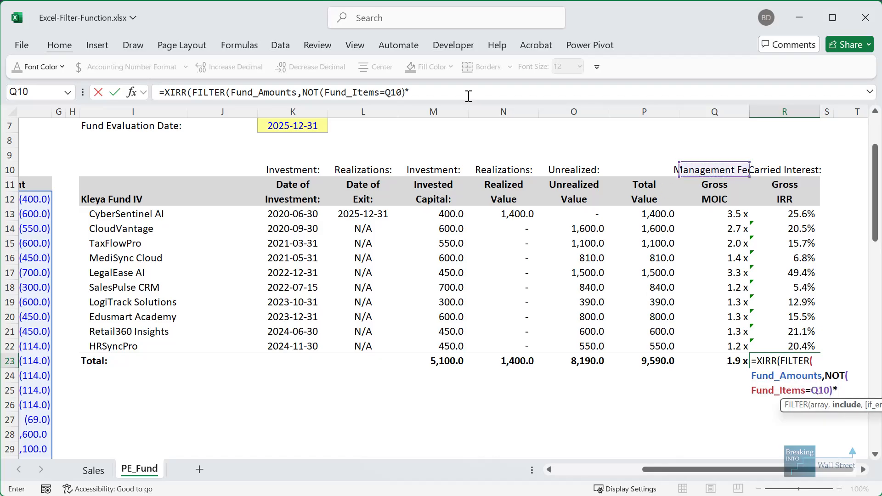
text(NOT(Fund)
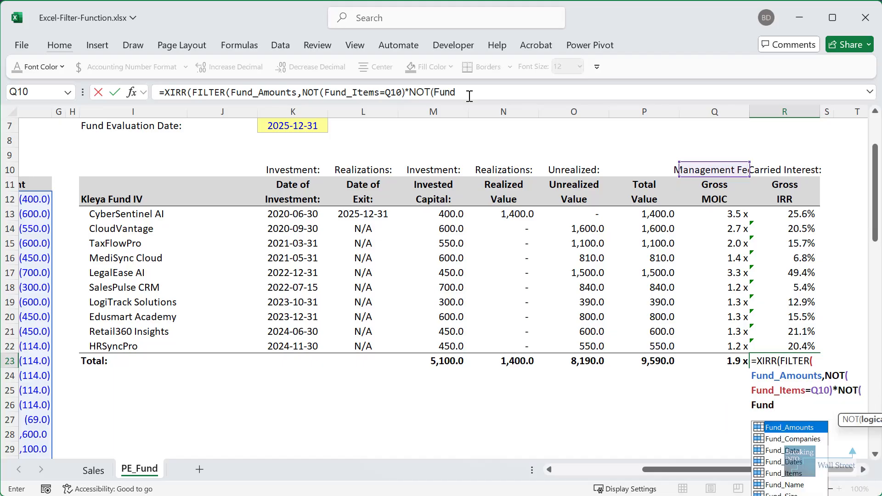
key(Down)
key(Down)
key(Down)
key(Down)
key(Tab)
text(=)
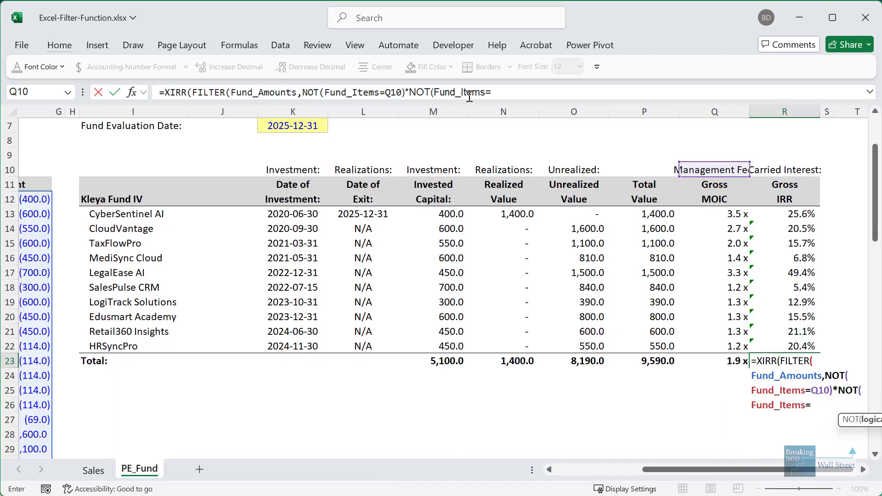
click(787, 176)
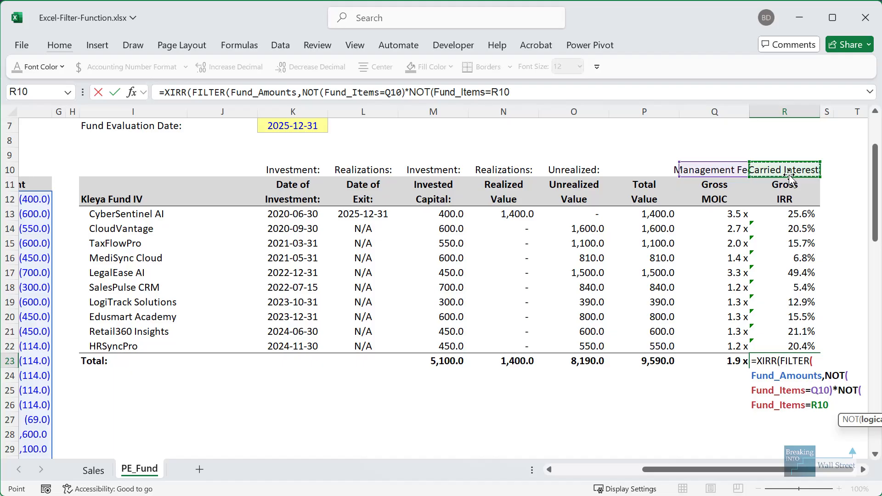
text())
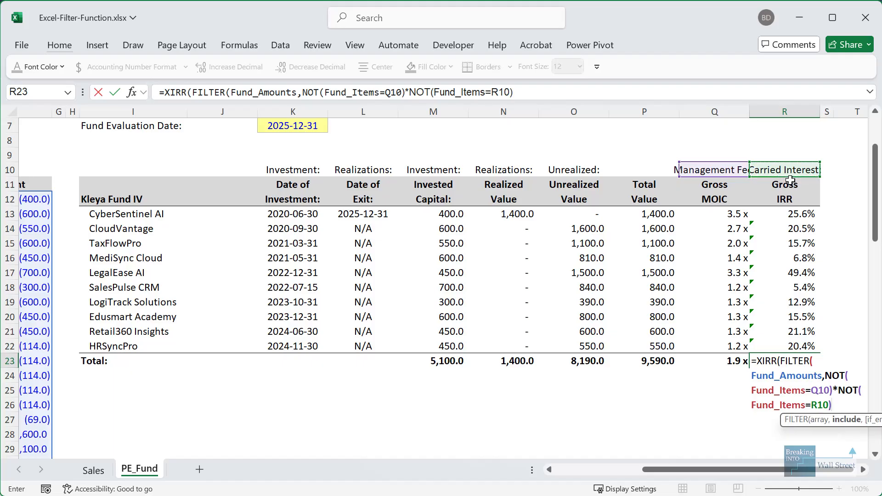
text(,"N/A")
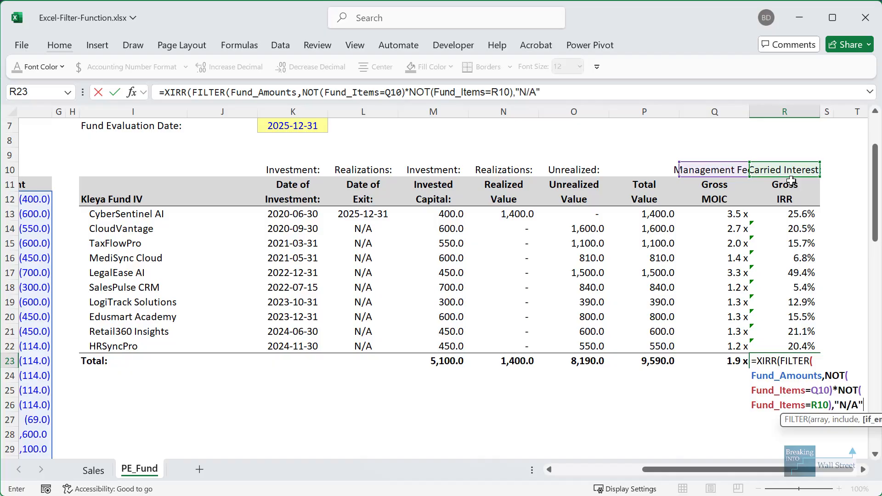
text(),)
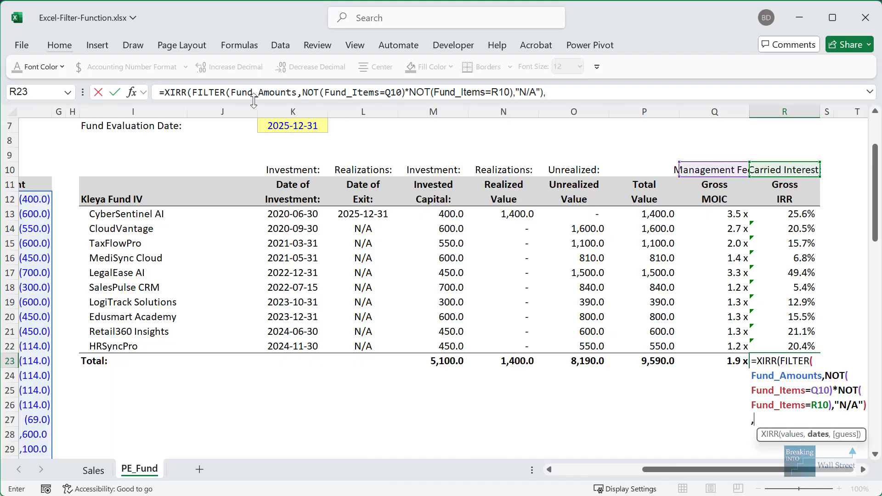
- Reuse the FILTER expression as XIRR's dates argument, changing Fund_Amounts to Fund_Dates
mouse_move(206, 92)
mouse_down()
mouse_move(552, 88)
mouse_move(191, 96)
mouse_up()
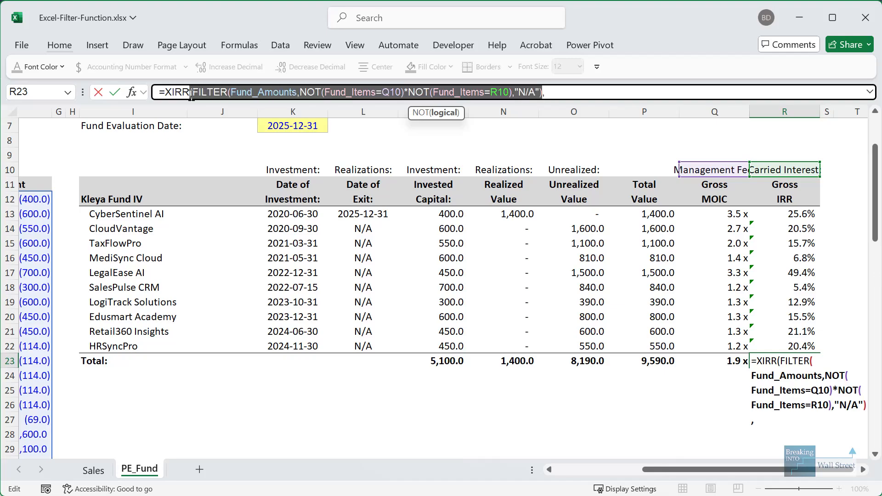
key(ctrl+c)
click(601, 92)
key(ctrl+v)
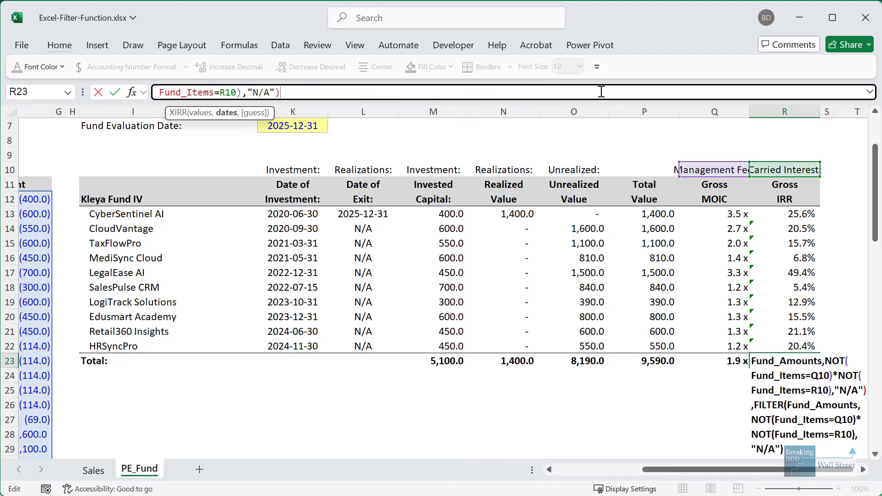
click(783, 378)
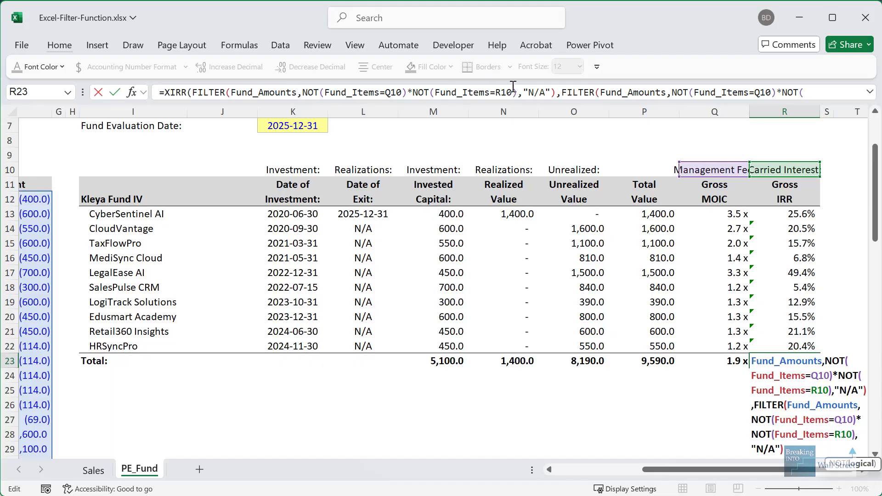
click(667, 92)
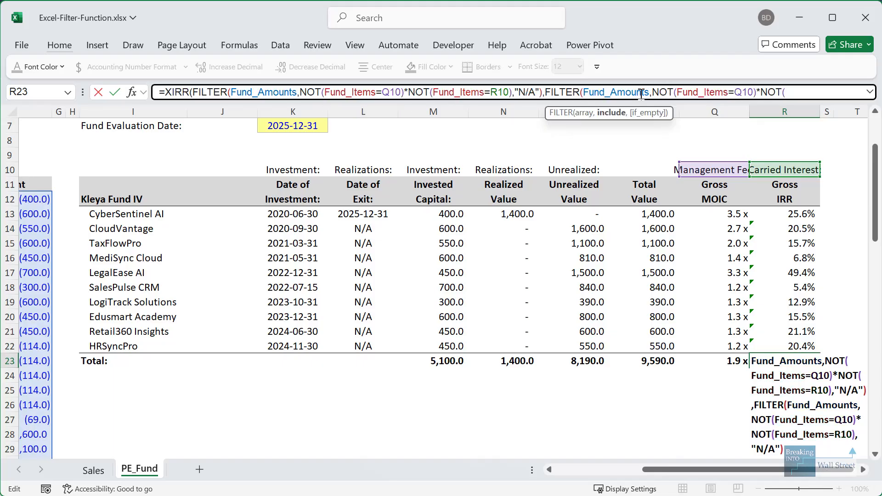
key(ctrl+shift+Left)
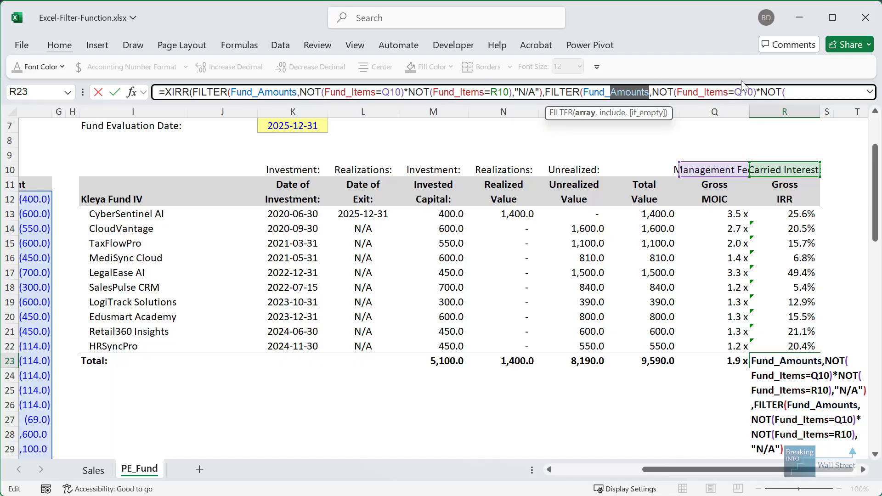
text(Dates)
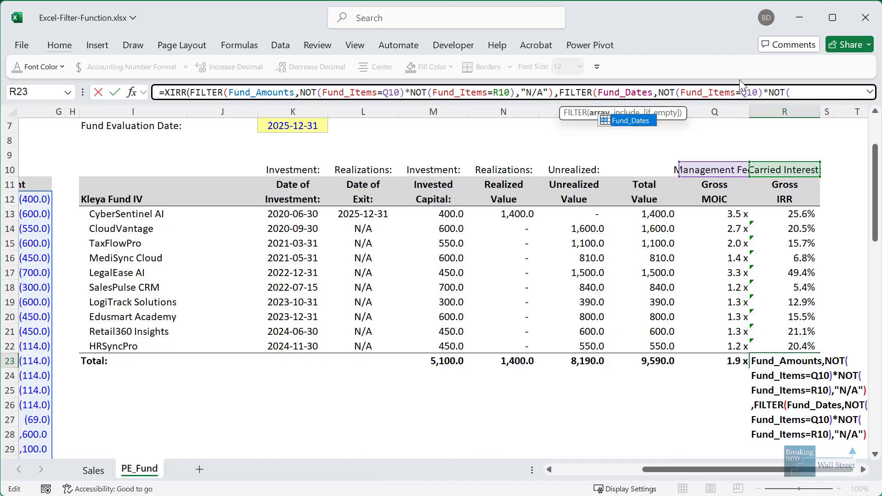
- Commit the R23 XIRR, accepting Excel's bracket correction, for a 19.0% total Gross IRR
click(787, 92)
key(Down)
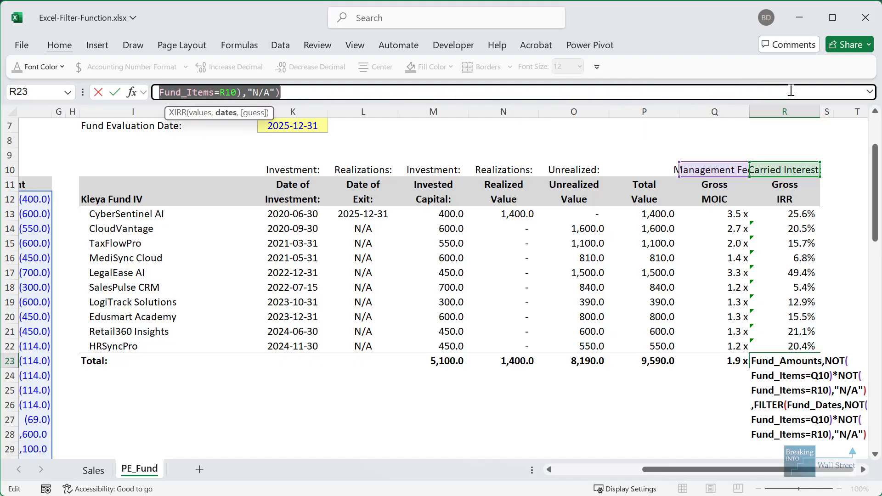
key(Return)
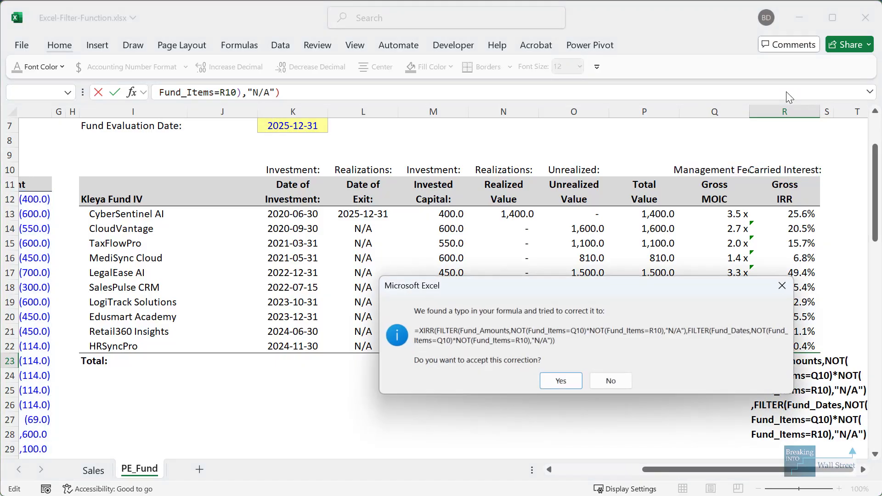
key(Return)
key(F2)
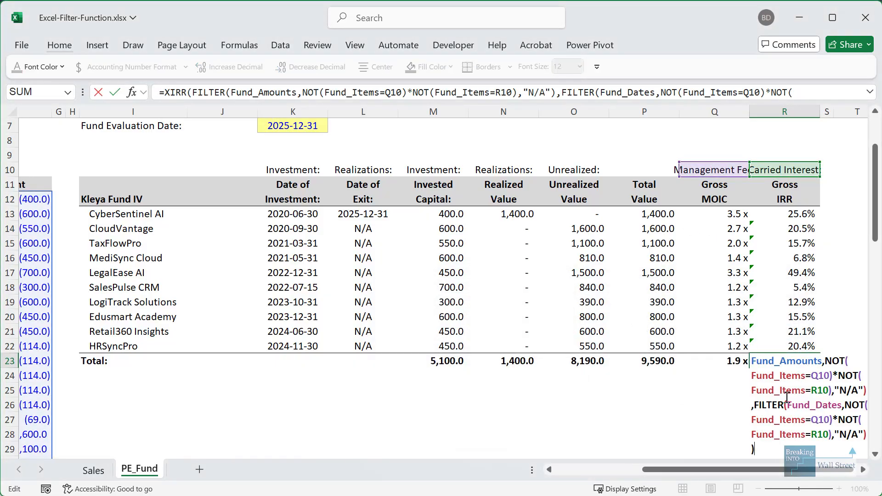
scroll(787, 397, down, 1)
drag(813, 471, 817, 471)
- Break the R23 IRR formula onto two lines after the amounts argument and commit it
key(Escape)
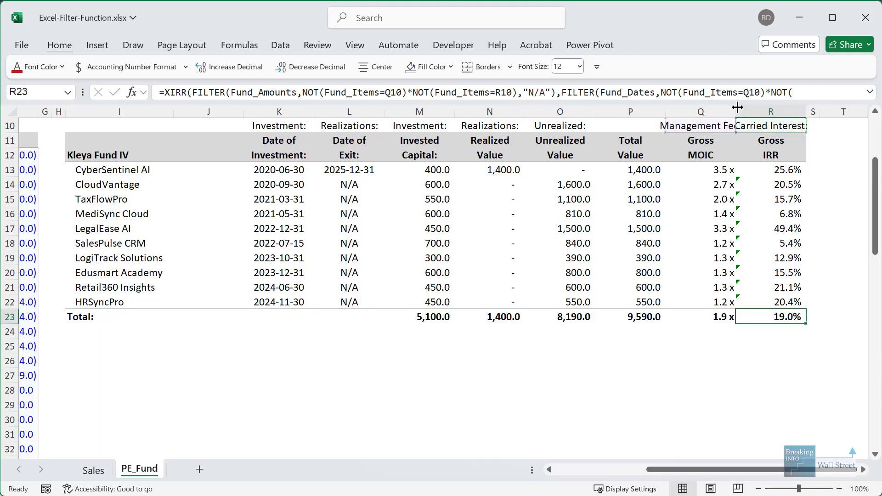
drag(805, 95, 505, 219)
key(Escape)
click(545, 97)
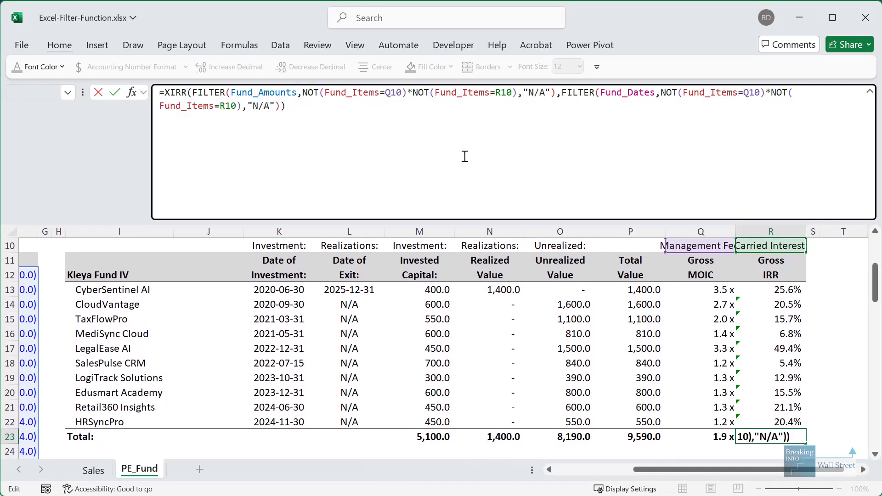
click(524, 97)
key(alt+Return)
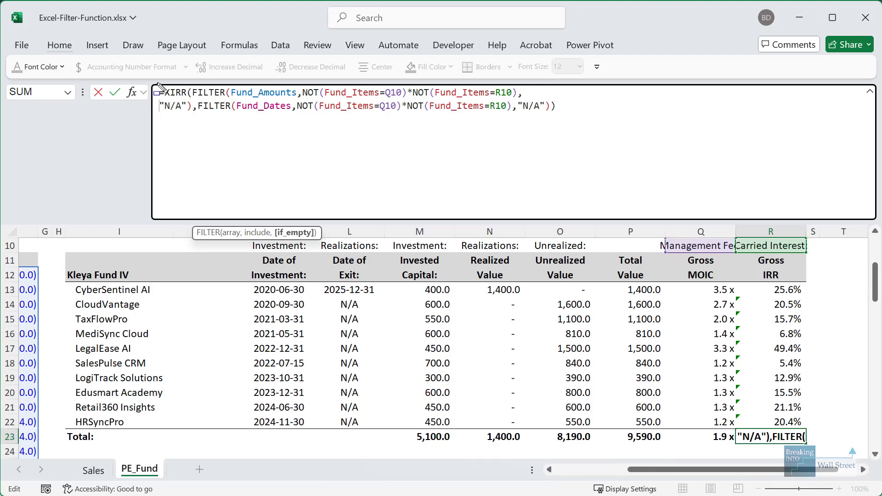
mouse_move(157, 83)
mouse_down()
mouse_move(524, 105)
mouse_move(552, 121)
mouse_move(584, 121)
mouse_up()
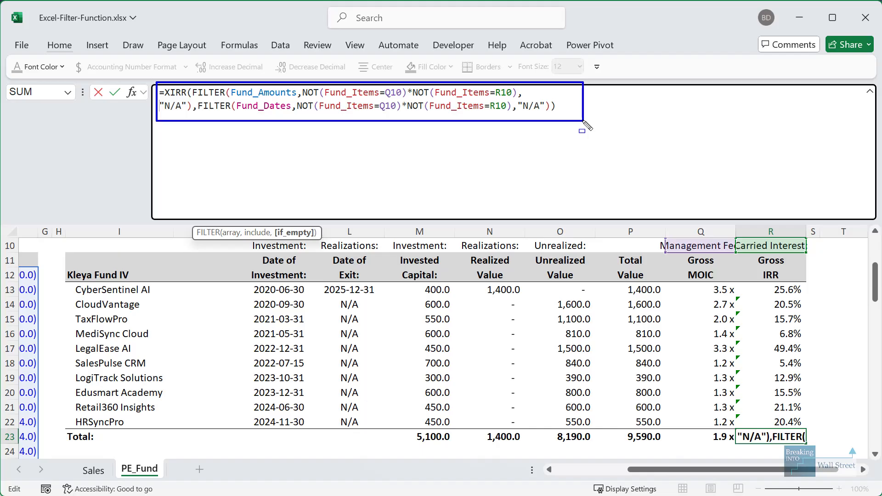
drag(661, 230, 827, 265)
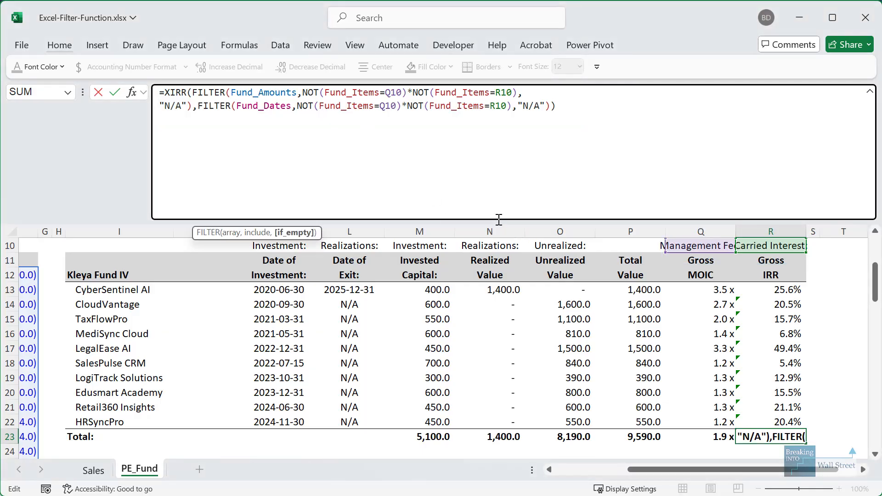
drag(495, 221, 505, 99)
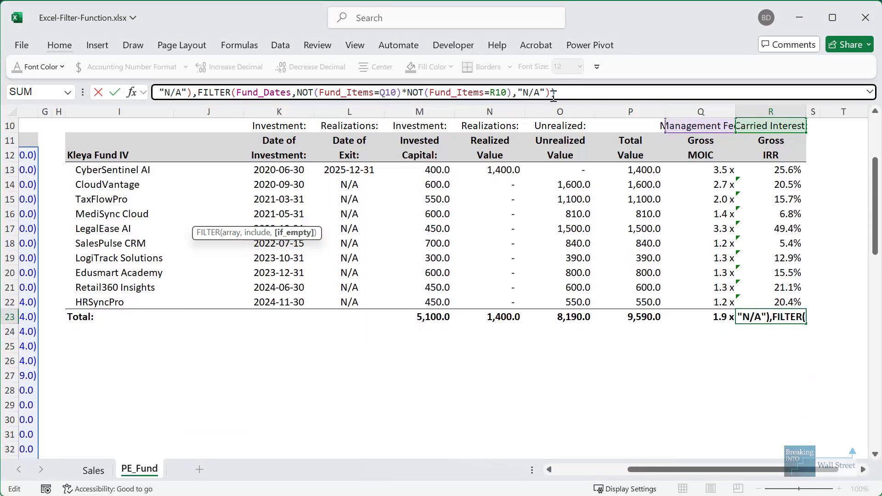
click(795, 273)
- Select the company IRRs in R14:R22 and show their error options menu
click(776, 322)
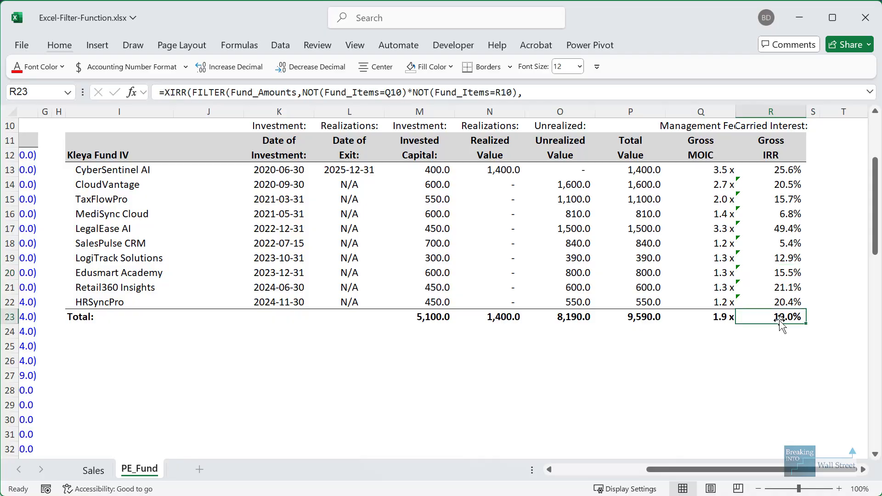
drag(760, 188, 762, 290)
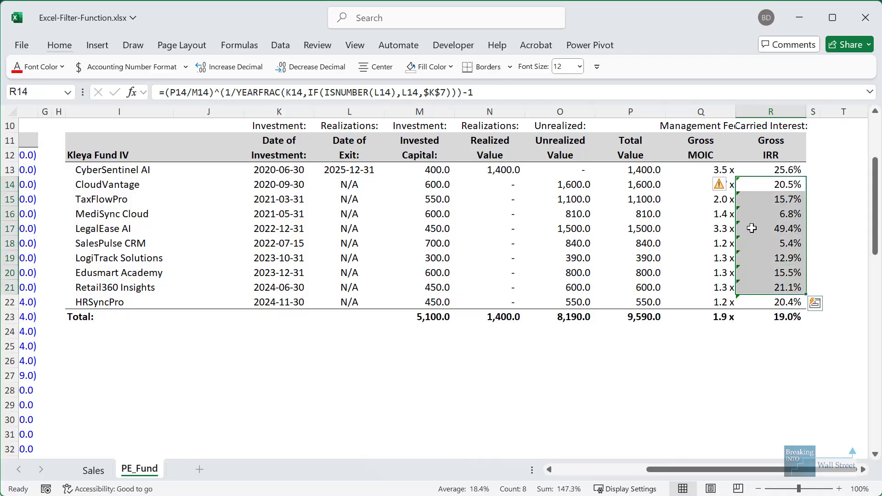
key(shift+Down)
click(726, 185)
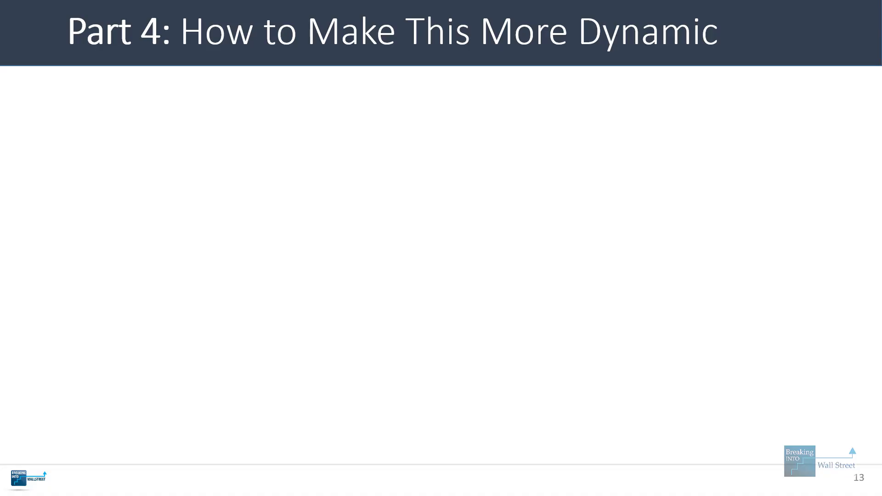
- Reveal the BUT, Partial Solution and Downside bullets on the #SPILL! slide
key(Right)
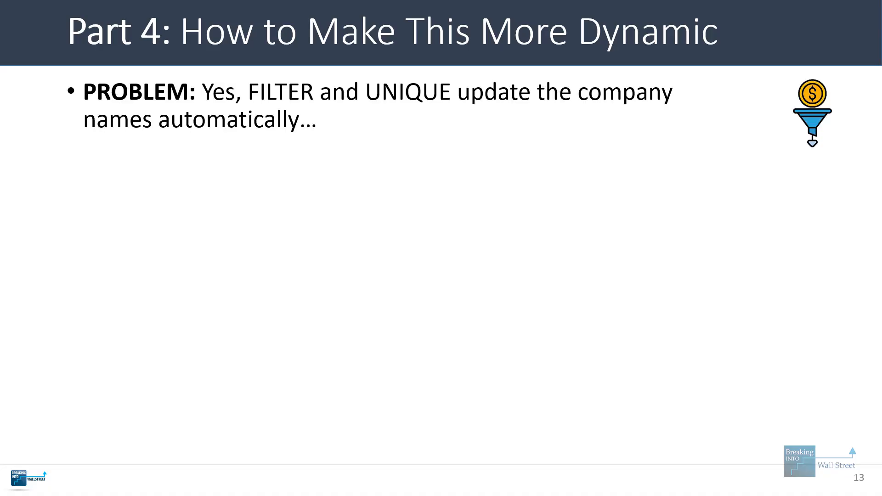
key(Right)
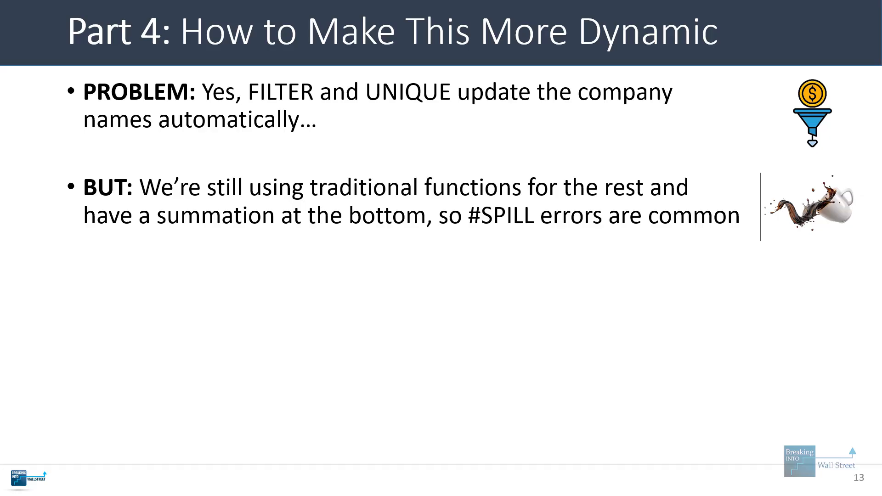
key(Right)
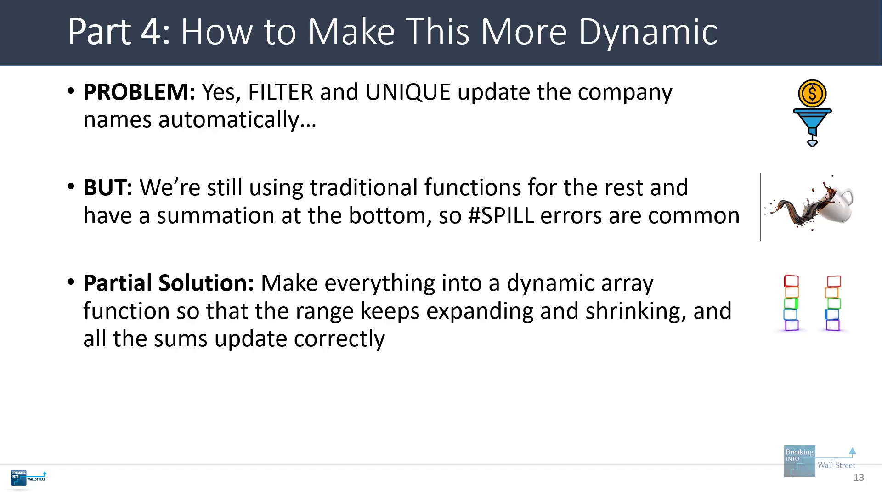
key(Right)
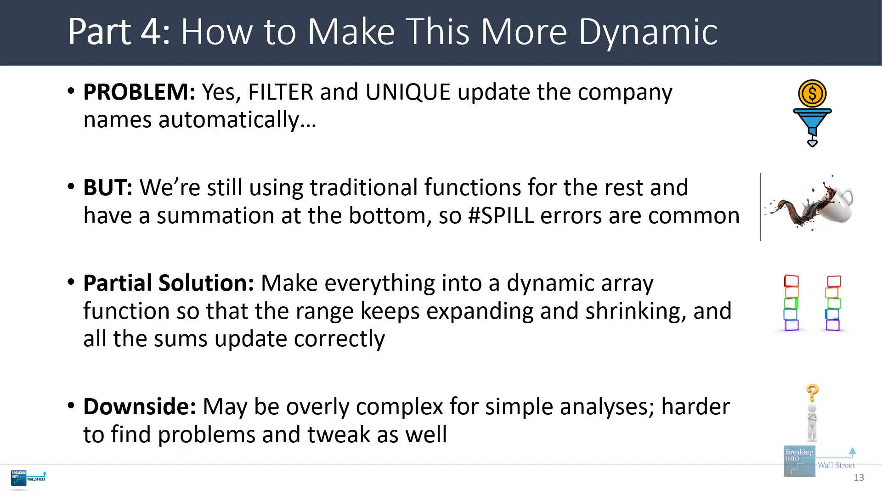
- Back in Excel, inspect the spilled company list, the K13 date formula and the Total row
key(alt+Tab)
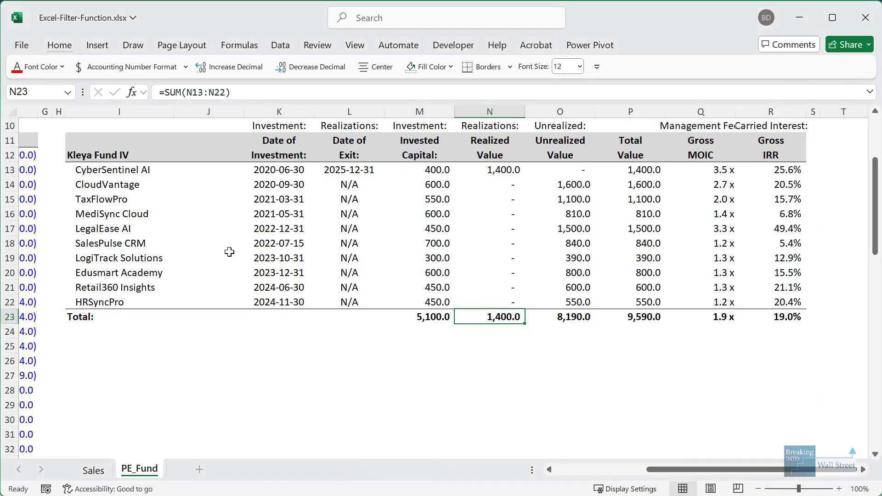
click(139, 195)
click(299, 168)
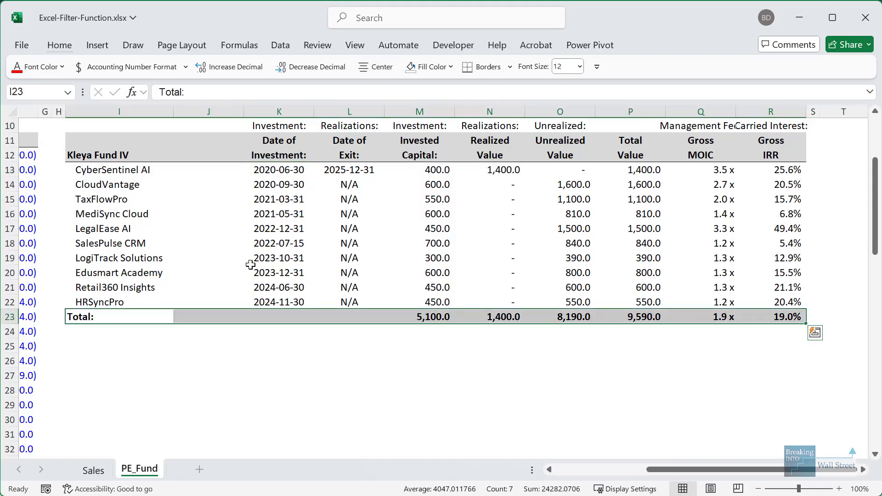
click(254, 261)
click(295, 326)
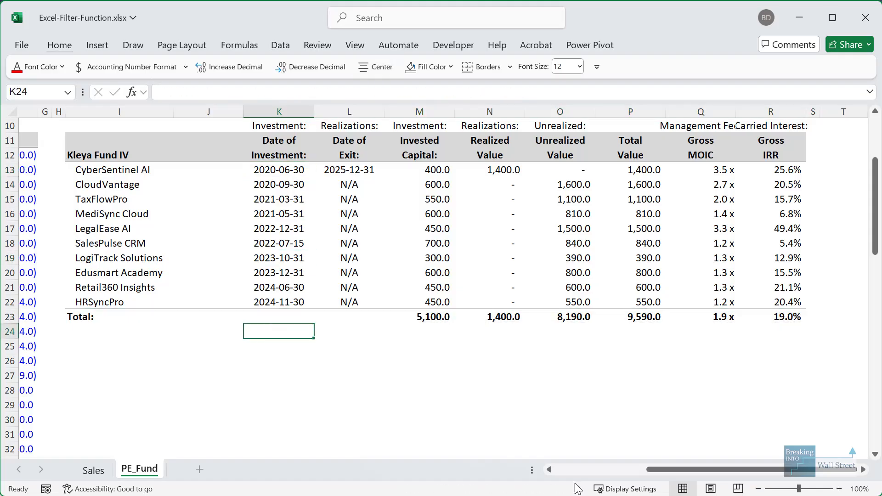
click(610, 466)
- Insert a blank row 29 above the TaxFlowPro entry in the fund cash flows
click(77, 403)
scroll(234, 404, down, 1)
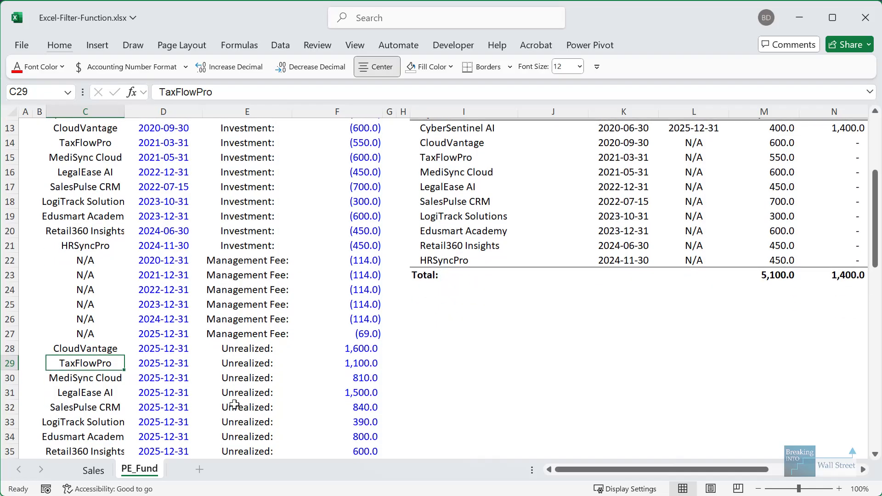
key(shift+space)
key(alt+i)
key(r)
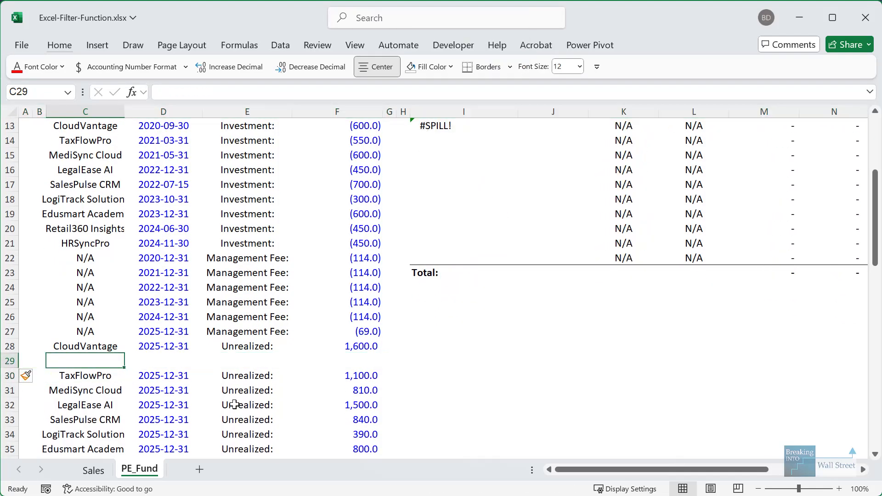
- Fill the new row with X, 6/30/2024, Investment: and -500, then view the #SPILL! summary
text(X)
key(Tab)
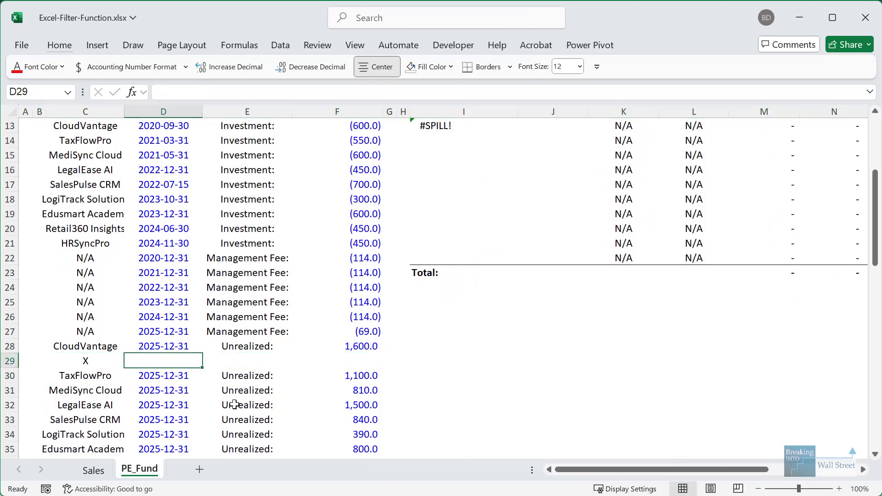
text(6/30/2024)
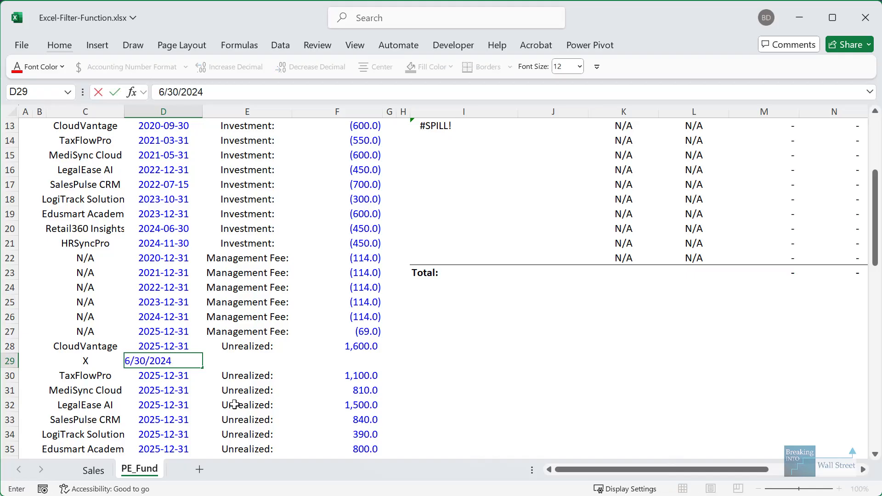
key(Tab)
text(InvestmenT:)
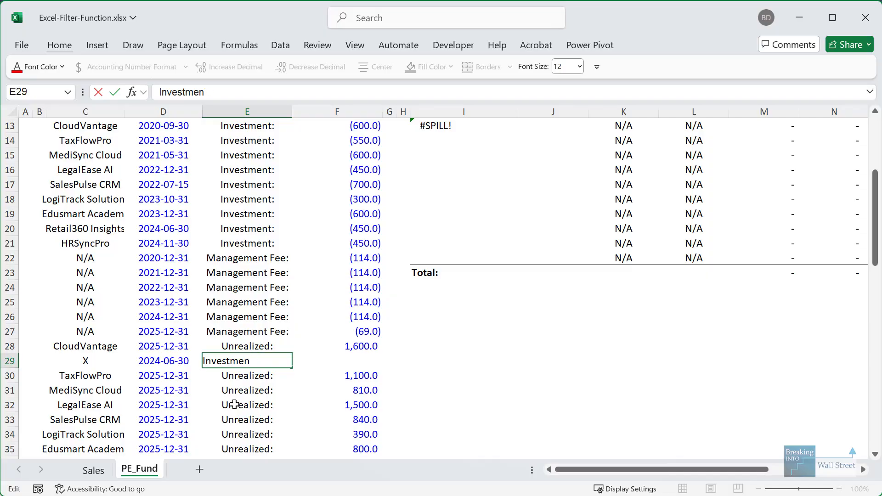
key(Tab)
text(-500)
key(ctrl+Return)
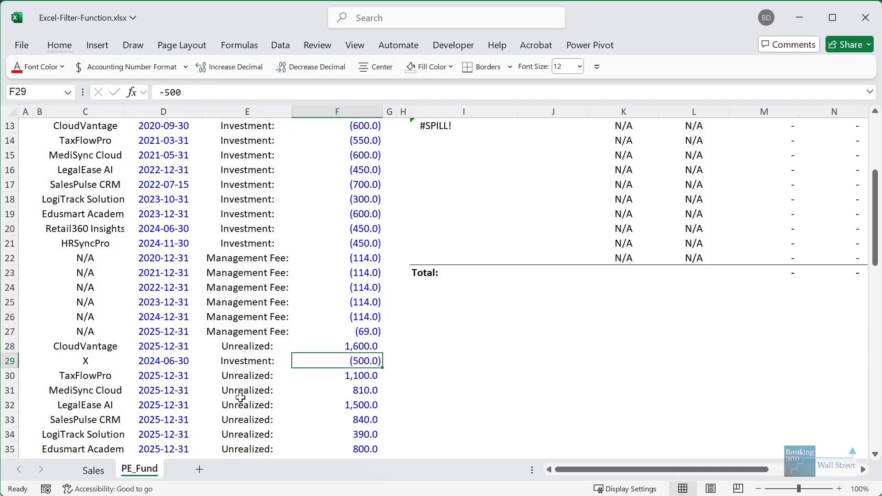
scroll(619, 366, up, 3)
drag(404, 243, 520, 285)
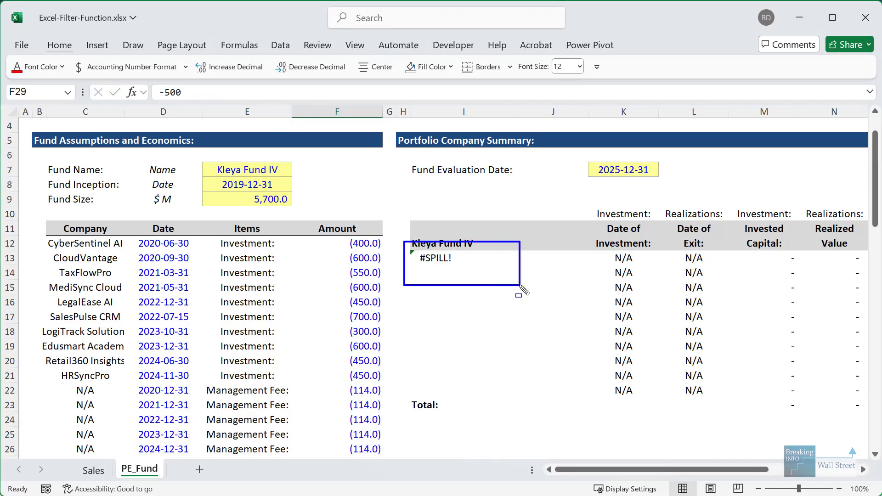
drag(420, 272, 684, 382)
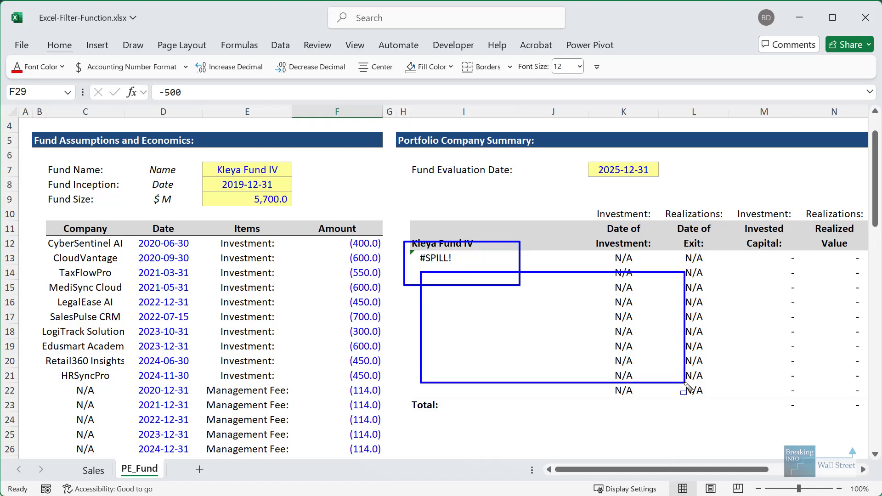
- Clear the summary's Total row so the company list can spill
drag(613, 468, 681, 467)
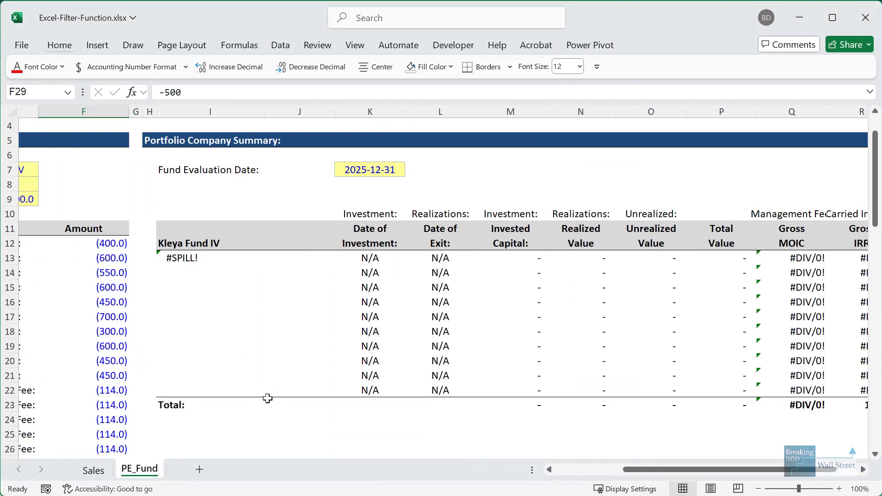
click(240, 404)
scroll(243, 404, down, 2)
key(ctrl+shift+Right)
key(ctrl+shift+Right)
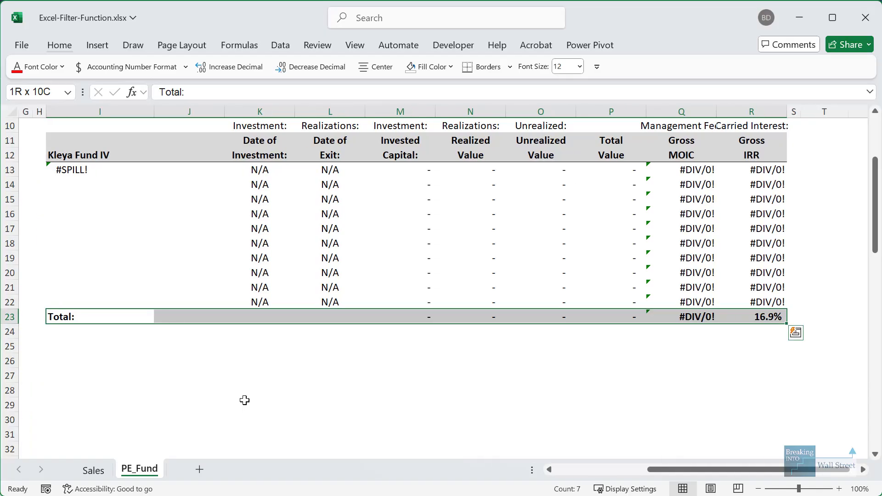
key(Delete)
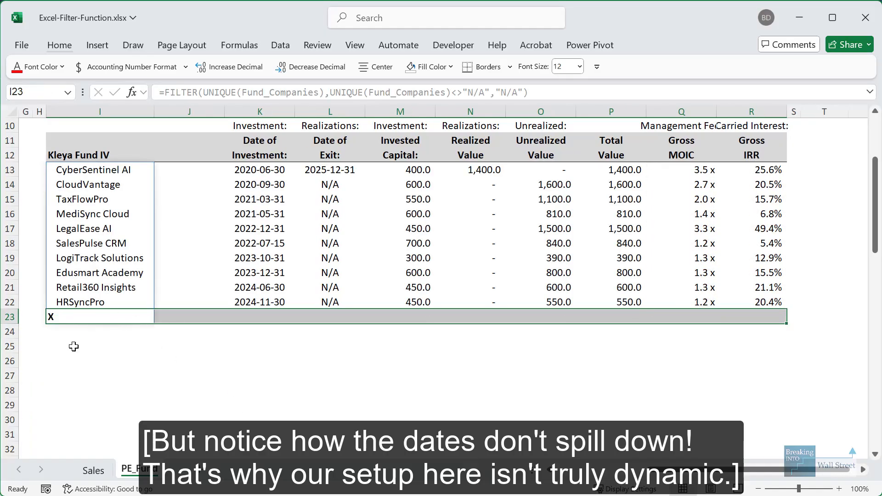
click(122, 370)
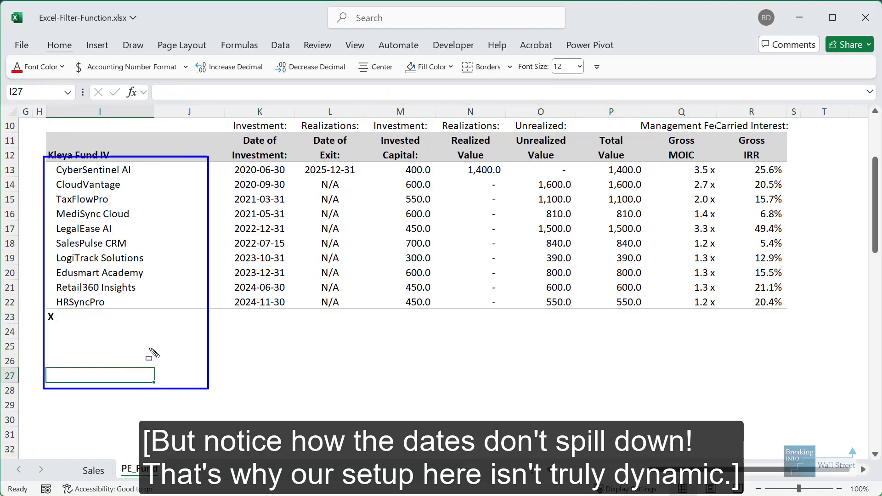
- Check the spilled X entry and look over the HRSyncPro row's border settings without changes
click(89, 316)
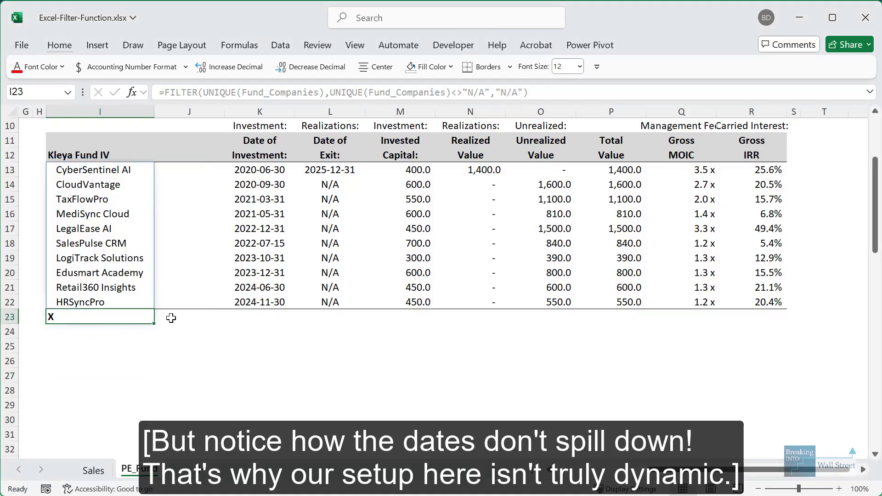
key(Up)
key(ctrl+shift+Right)
key(ctrl+shift+Right)
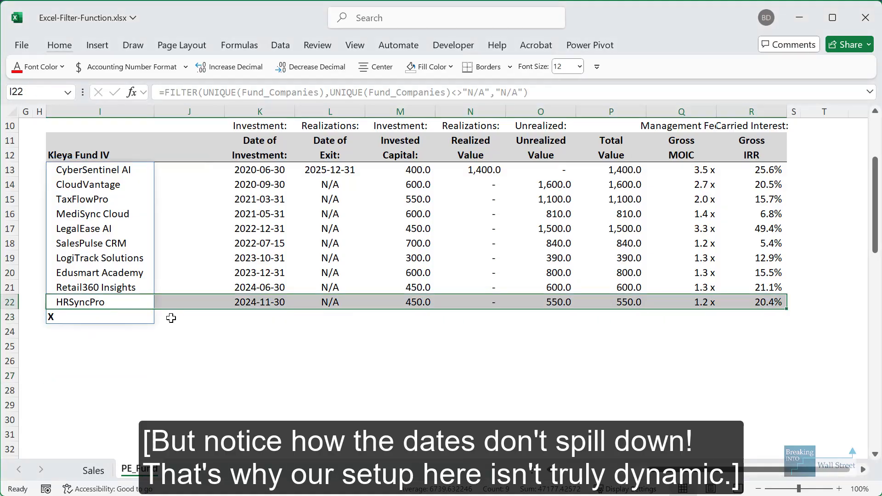
key(ctrl+1)
key(Escape)
- Select the test X row in the fund data and start deleting it with Alt, E
key(Home)
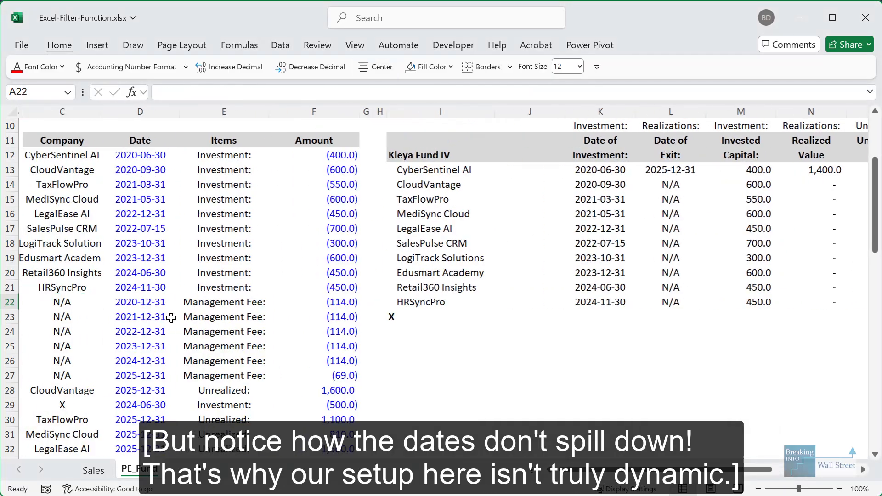
key(Down)
key(Down)
key(Down)
key(Down)
key(Right)
key(Down)
key(Down)
key(Right)
key(Down)
key(shift+space)
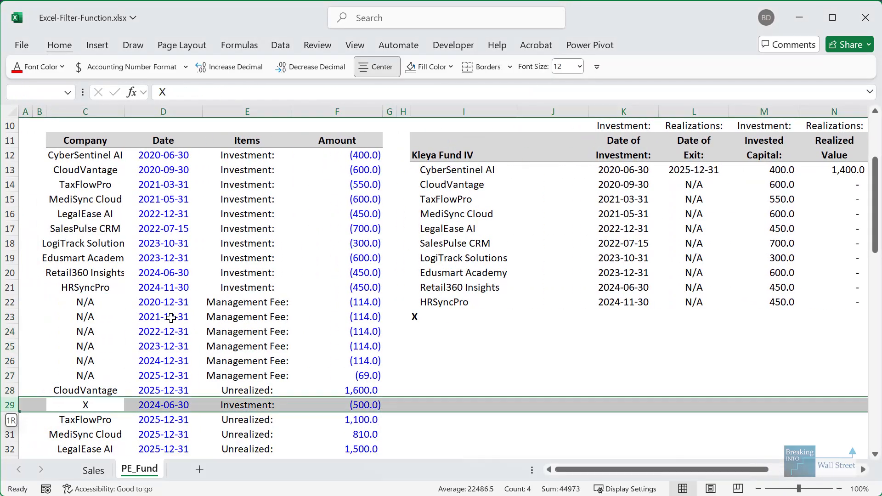
key(alt+e)
- Finish deleting the X row, confirm it left the list, and review K13's date formula
key(d)
click(465, 316)
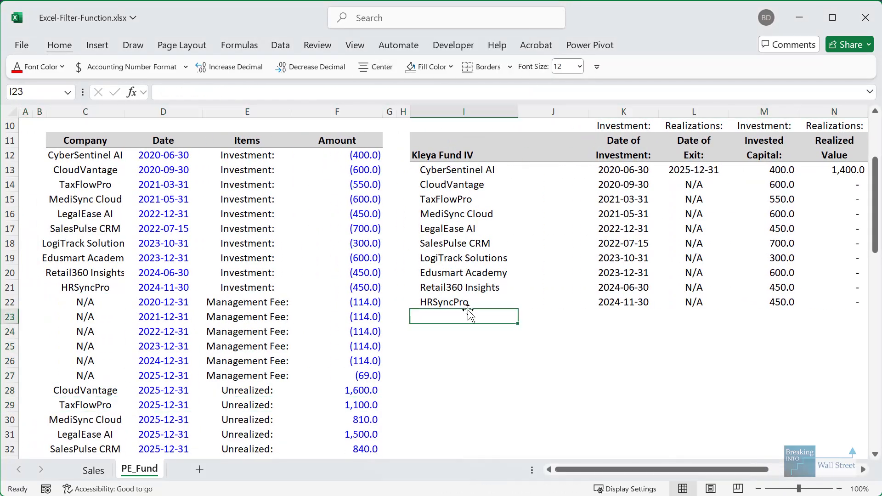
click(557, 285)
click(621, 170)
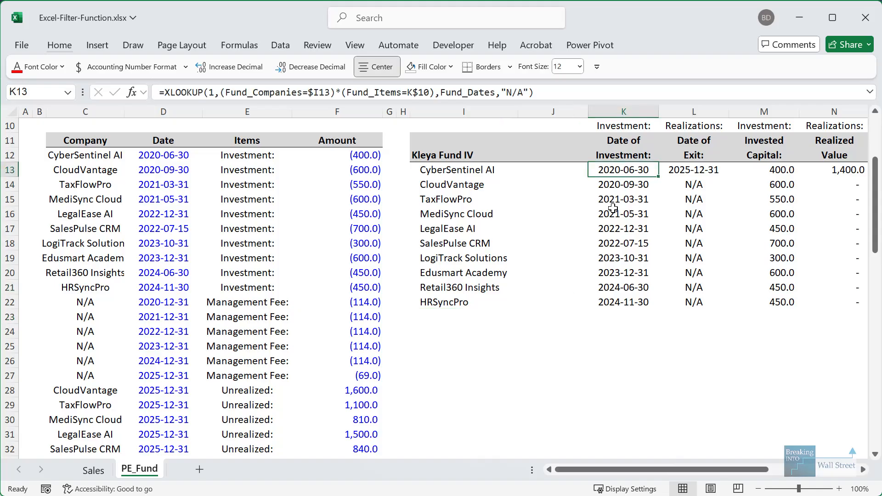
key(Left)
key(Down)
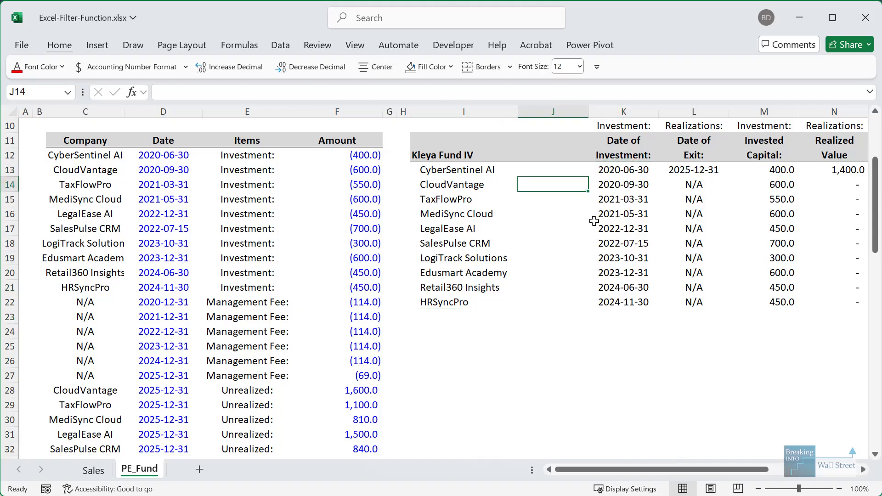
key(Left)
key(Down)
key(Right)
key(Right)
key(Up)
key(Up)
key(Right)
key(Right)
key(Right)
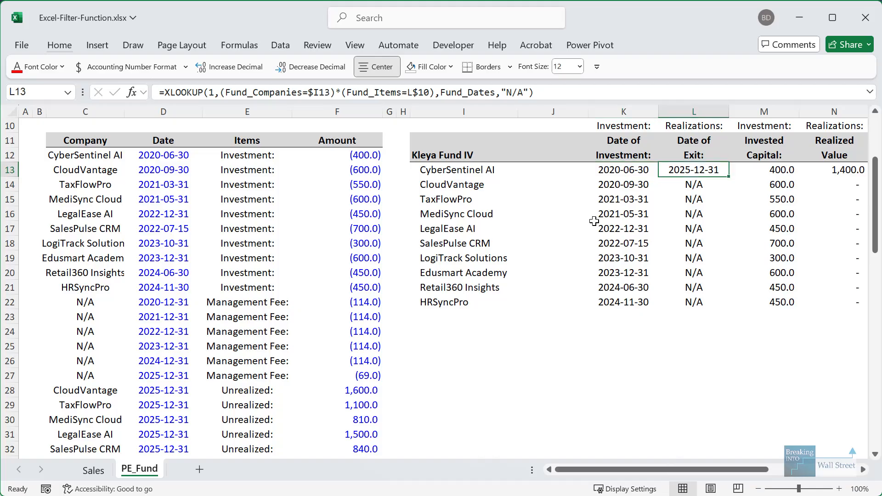
key(Left)
key(Left)
key(Left)
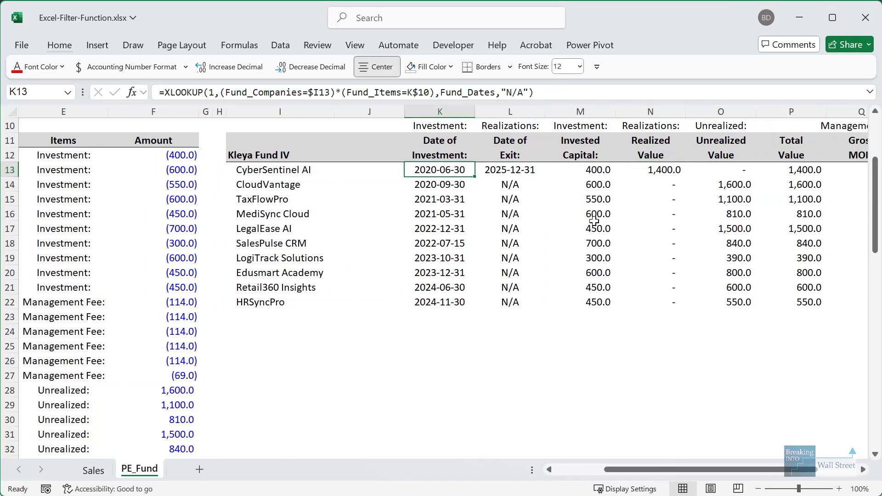
key(Left)
key(Right)
- Start K13's formula as =XLOOKUP($I13#, keyed to the spilled company list
text(=XLOOKUP()
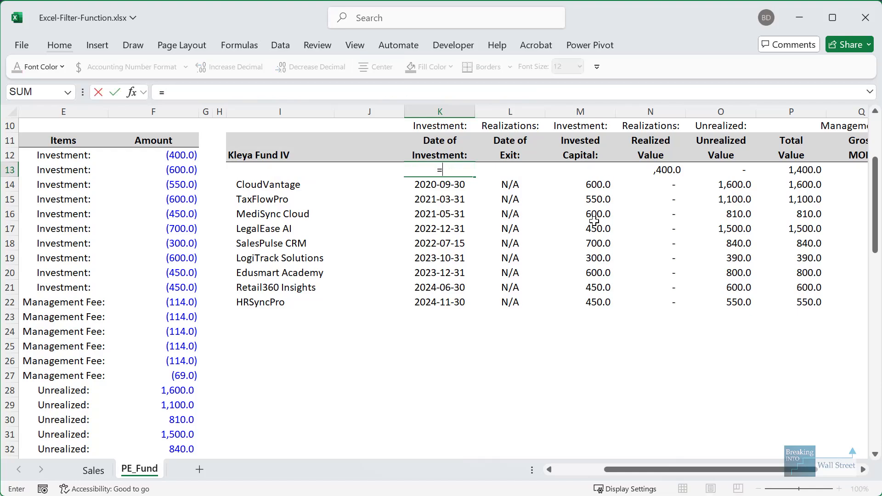
key(Left)
key(Left)
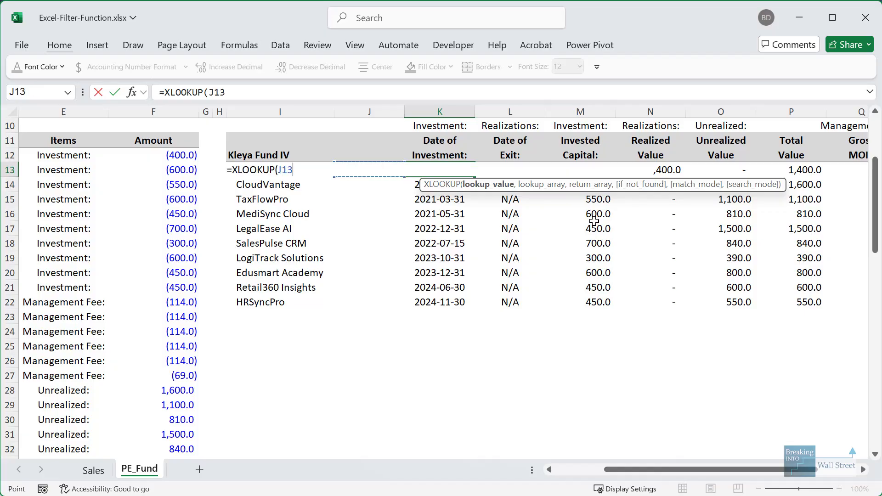
text(#)
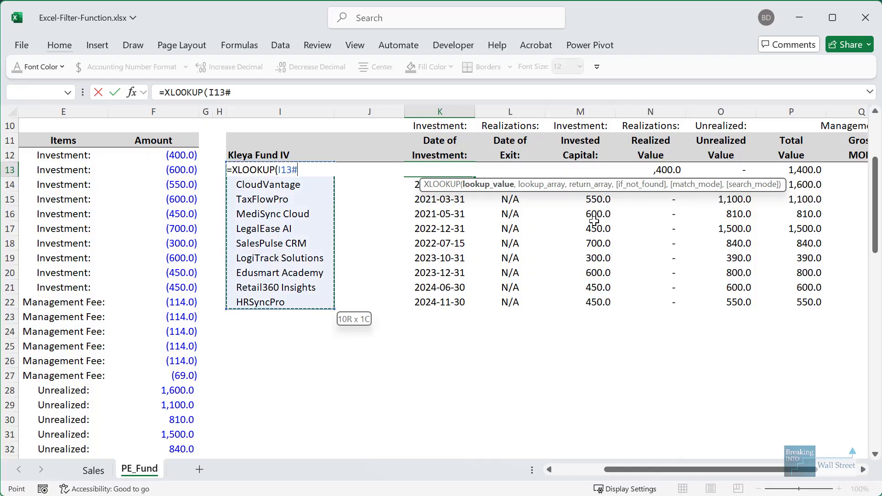
key(ctrl+shift+d)
drag(277, 160, 315, 184)
key(Escape)
click(325, 170)
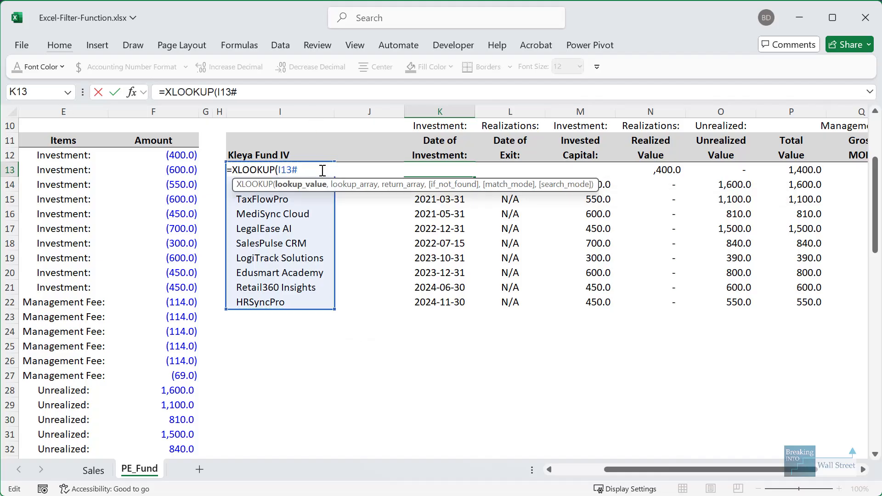
key(F4)
key(F4)
key(F4)
- Add a FILTER over the full Company column, Fund_Companies, as the lookup array
text(,FILTER()
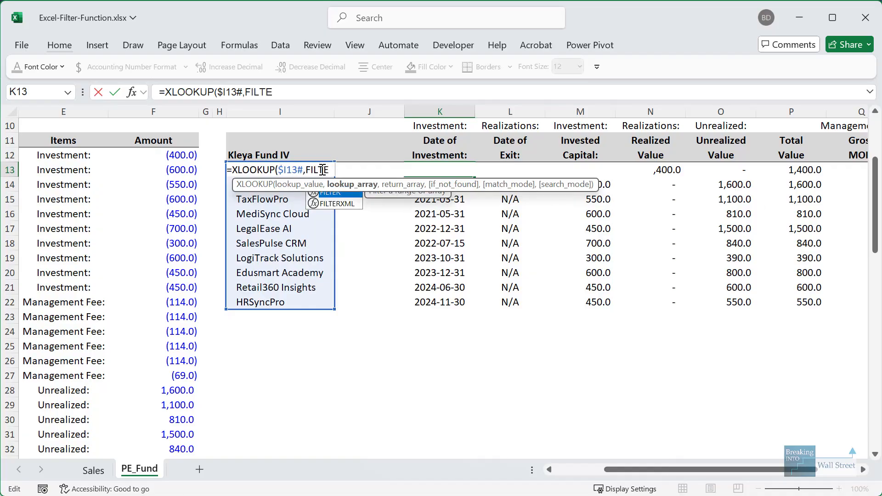
click(99, 168)
key(Left)
key(Left)
key(Left)
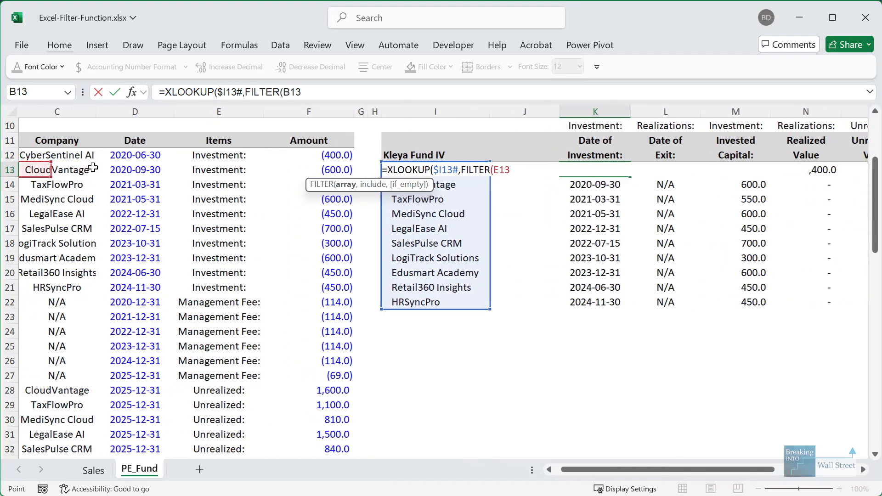
key(Up)
key(Right)
key(ctrl+shift+Down)
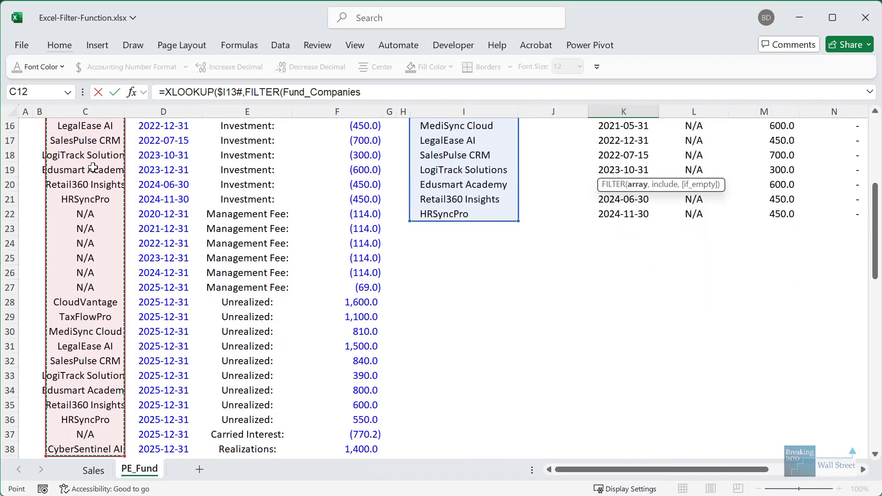
- Give that FILTER the condition Fund_Items=K$10 with an "N/A" fallback
text(,)
scroll(103, 172, up, 2)
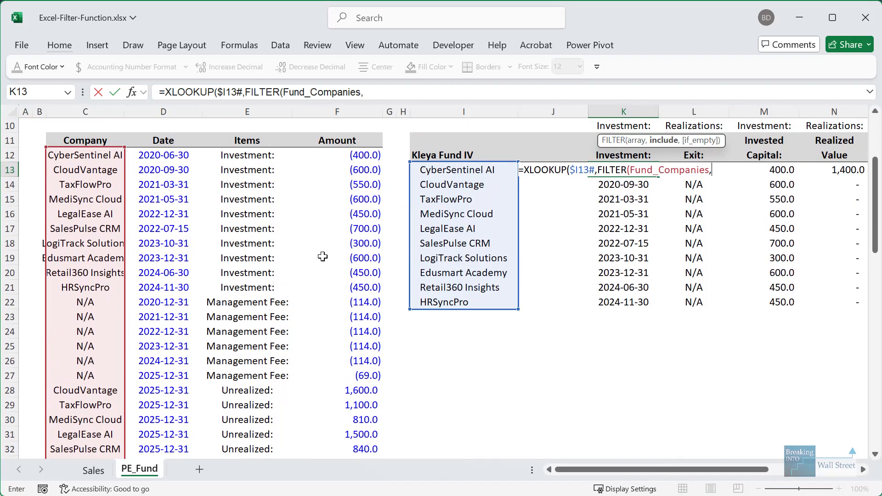
text(()
click(270, 155)
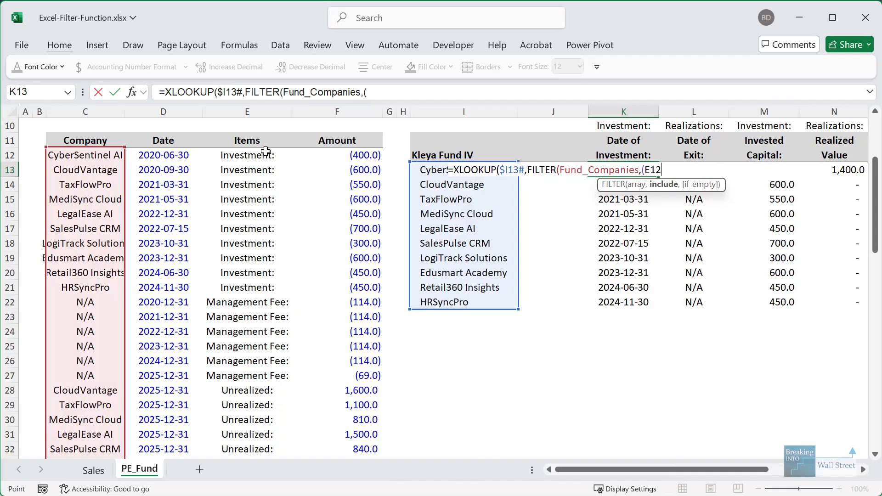
key(ctrl+shift+Down)
text(=)
scroll(266, 150, up, 4)
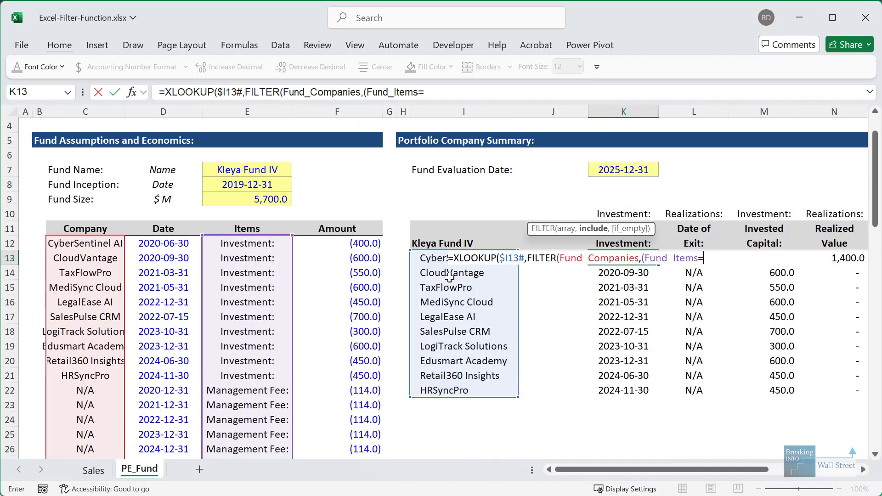
click(634, 214)
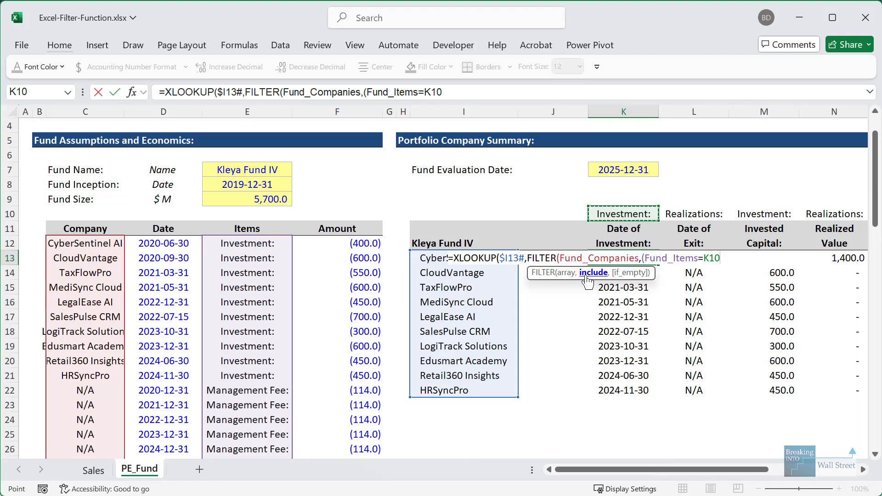
key(F4)
key(F4)
text(),)
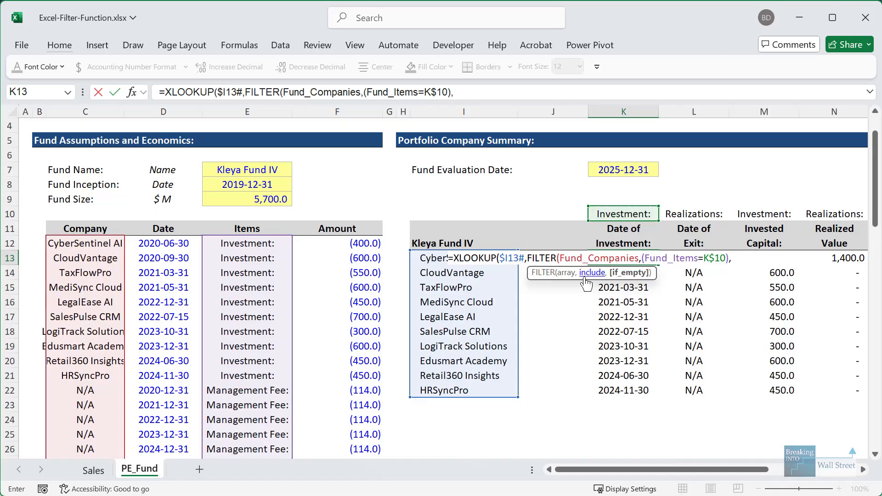
text("N/A",)
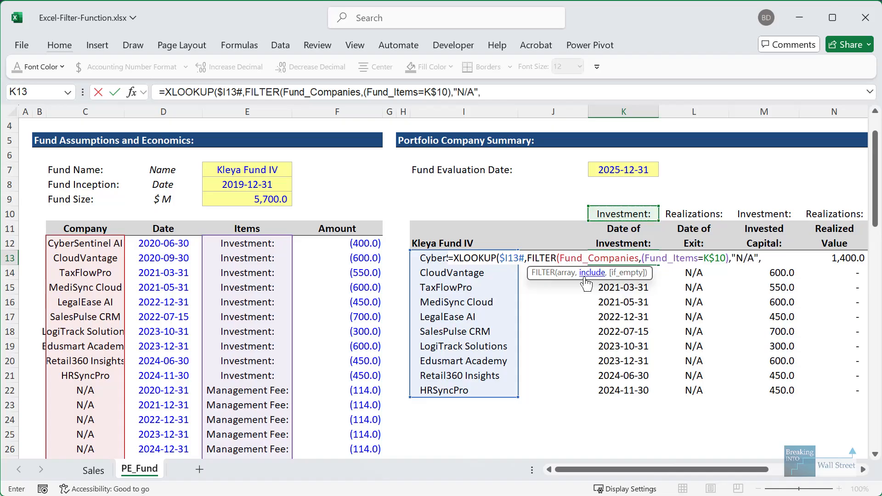
key(BackSpace)
- Add the return array FILTER(Fund_Dates, Fund_Items=K$10, "N/A") and the final "N/A" default
text(),)
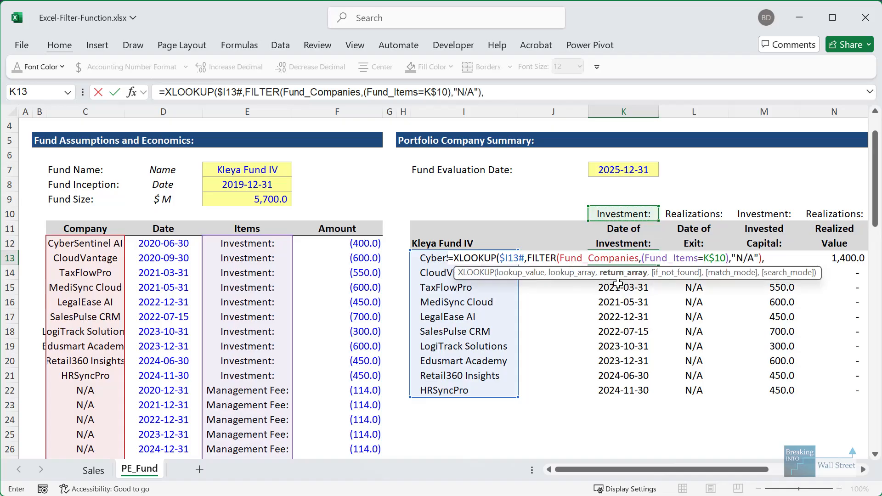
text(FILTER()
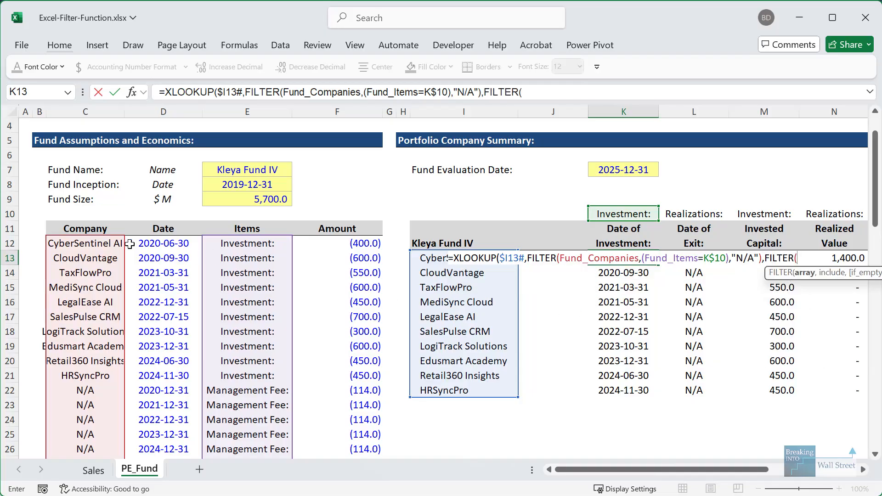
click(159, 245)
key(ctrl+shift+Down)
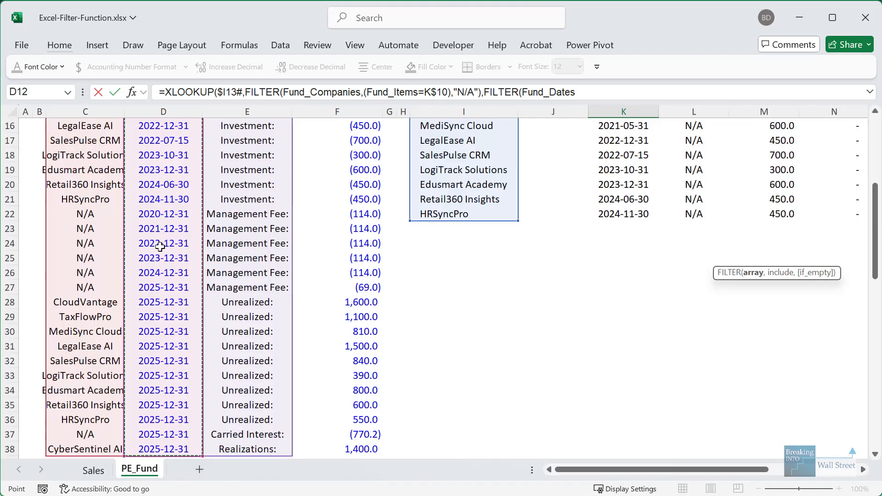
text(,)
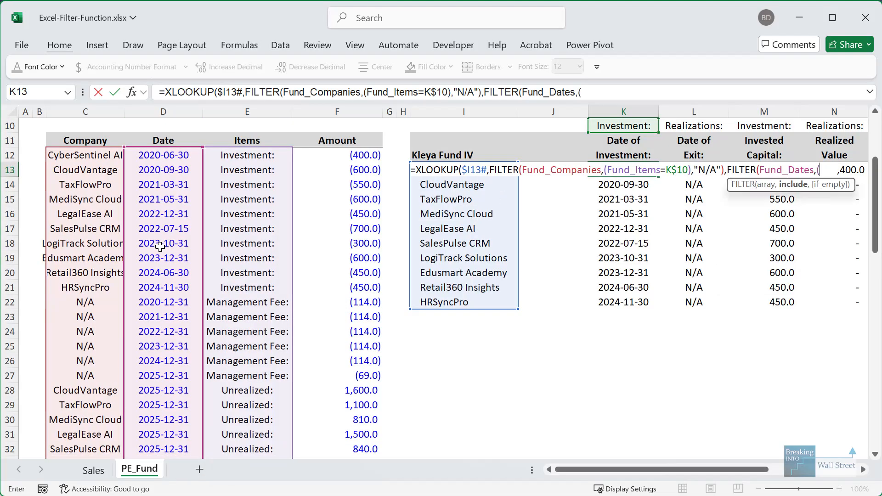
text(()
click(248, 156)
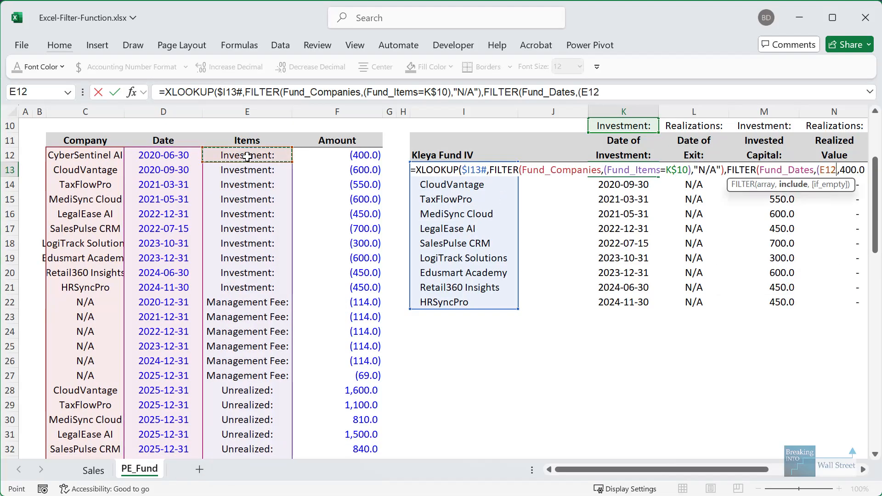
key(ctrl+shift+Down)
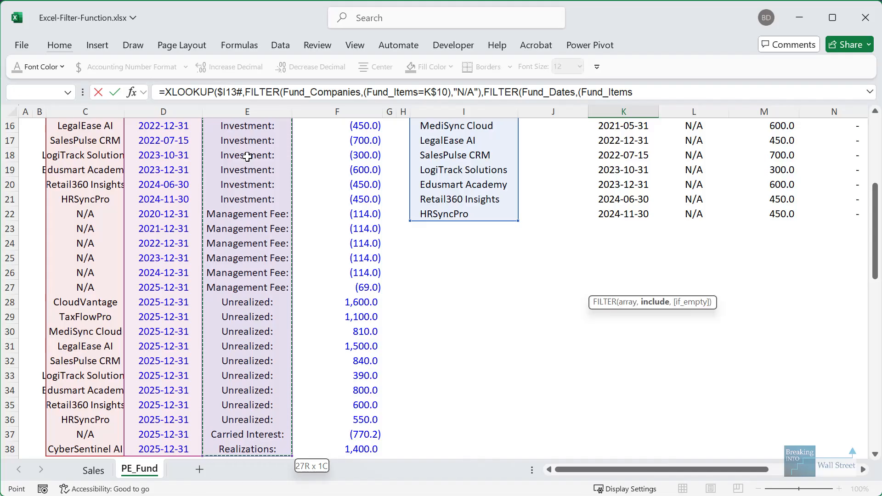
text(=)
scroll(589, 171, up, 1)
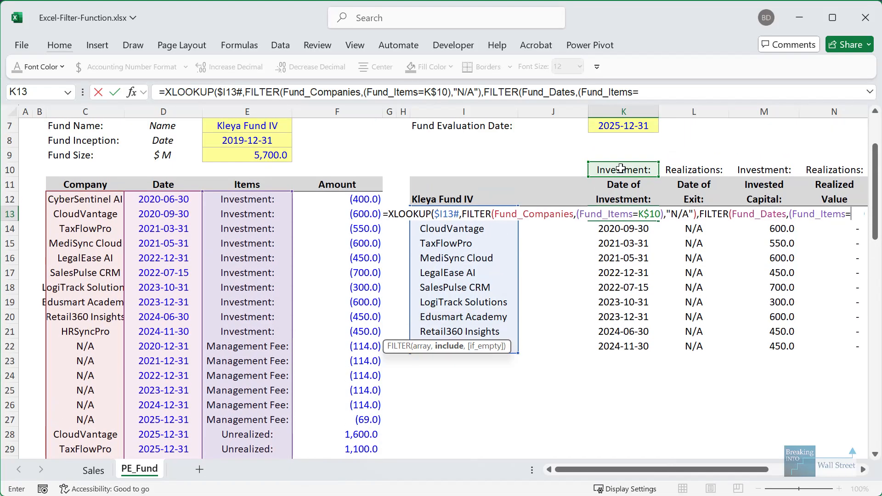
click(620, 171)
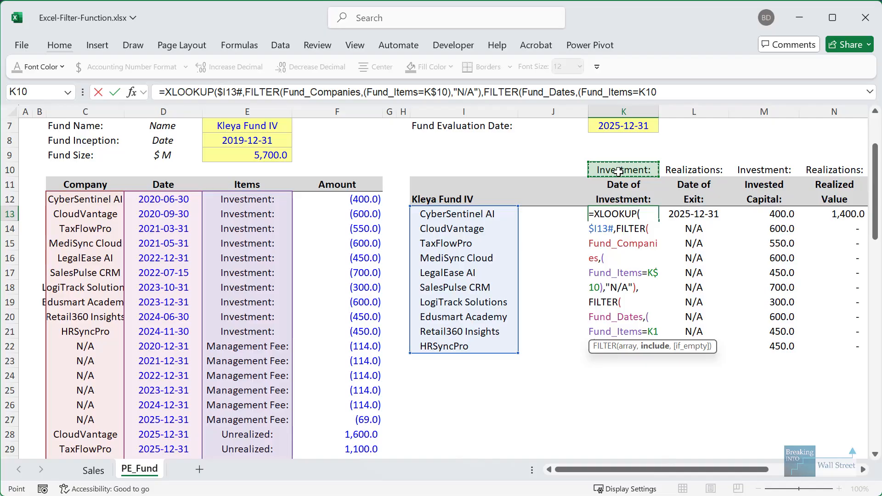
key(F4)
key(F4)
text(,"N/A")
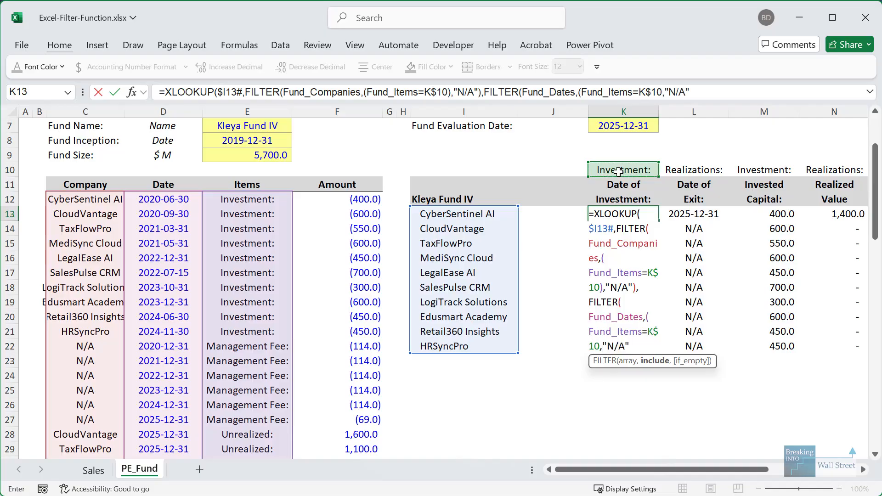
text(),"N/A"))
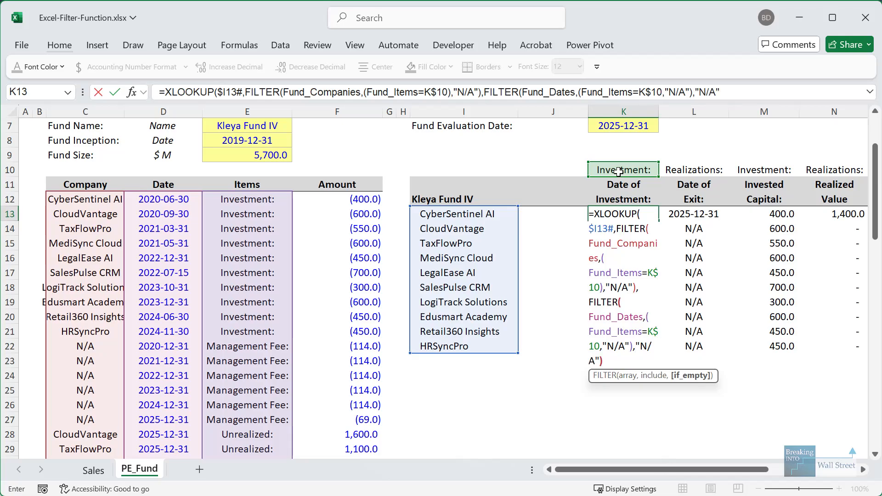
- Add the missing closing parenthesis and commit the K13 date formula
key(Return)
key(Return)
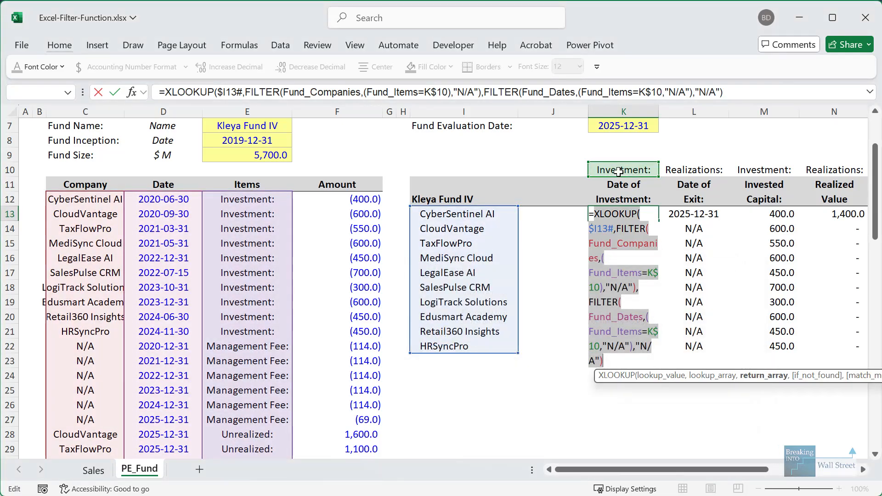
key(Return)
key(Return)
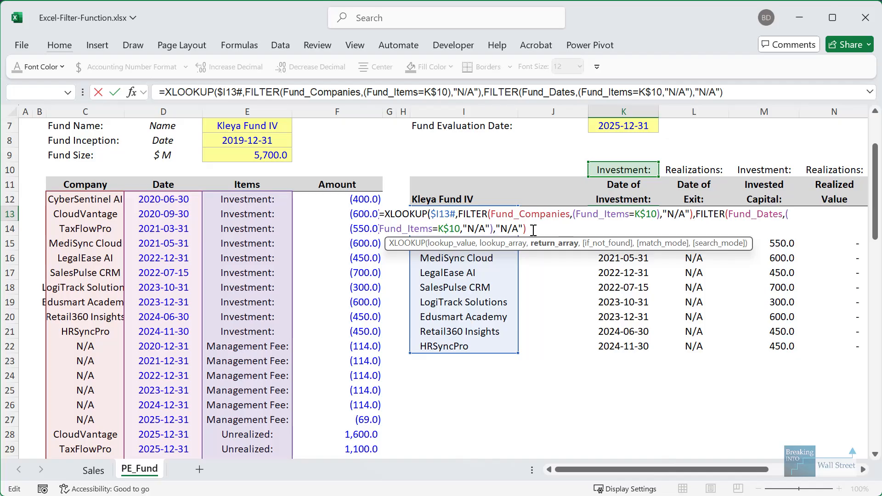
click(461, 228)
text())
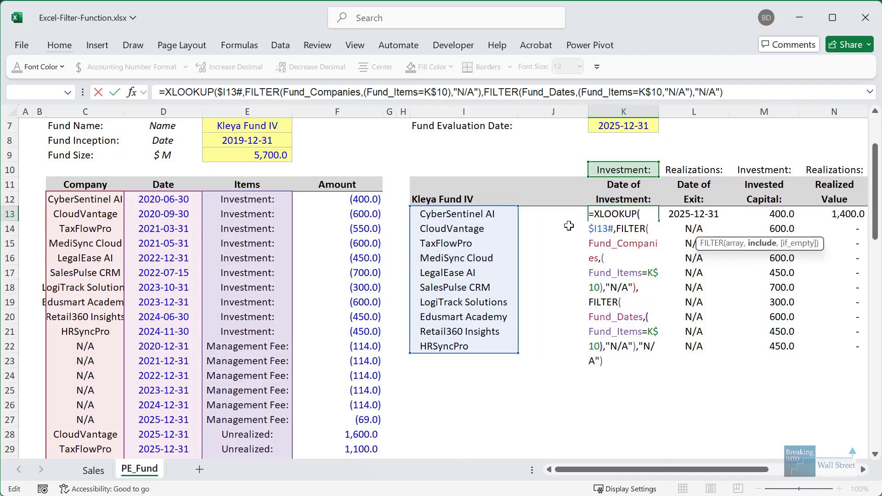
key(Return)
- Clear the old date formulas in K14:K22 so K13's dates spill, and check the result
key(Down)
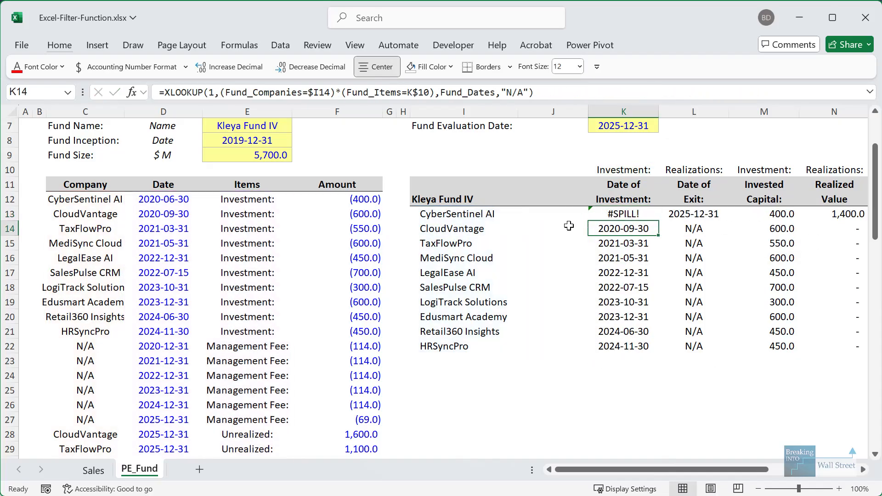
key(ctrl+shift+Down)
key(Delete)
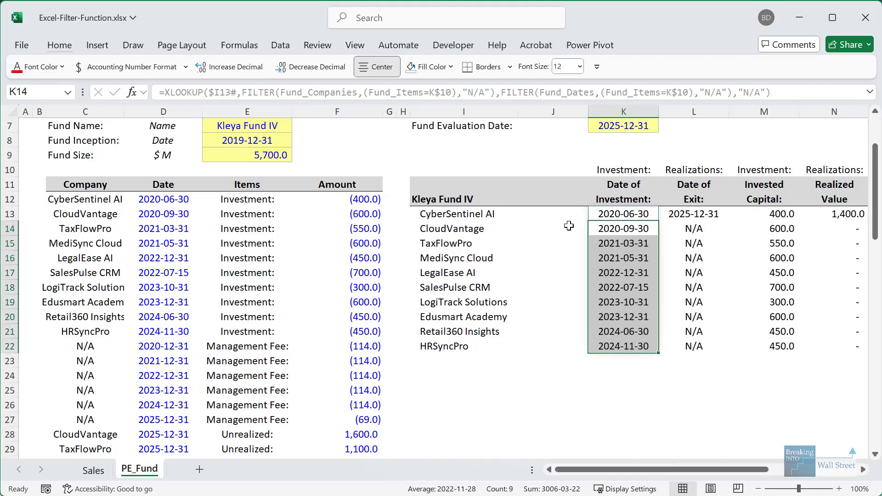
key(Up)
key(Down)
key(Down)
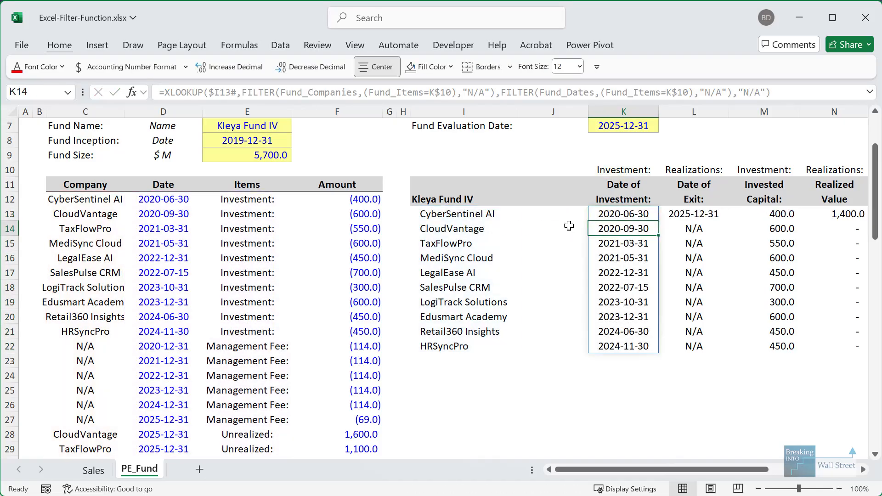
key(Up)
key(Up)
key(Left)
key(Left)
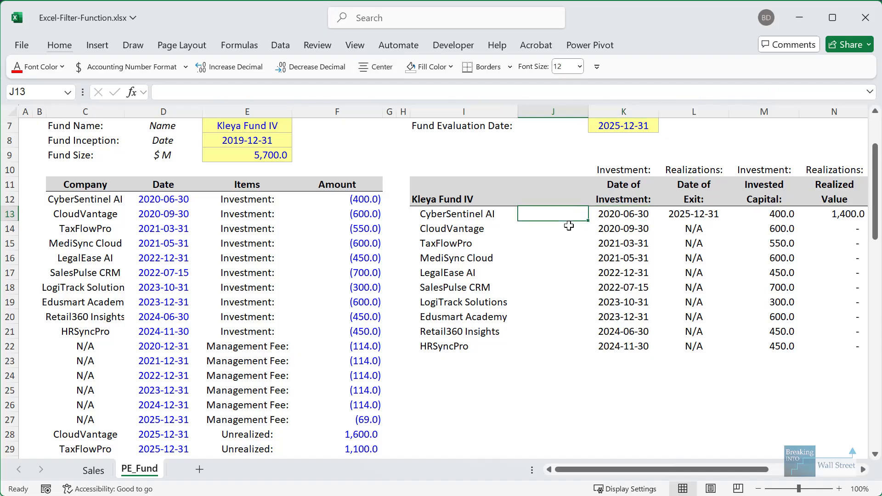
key(Right)
key(Right)
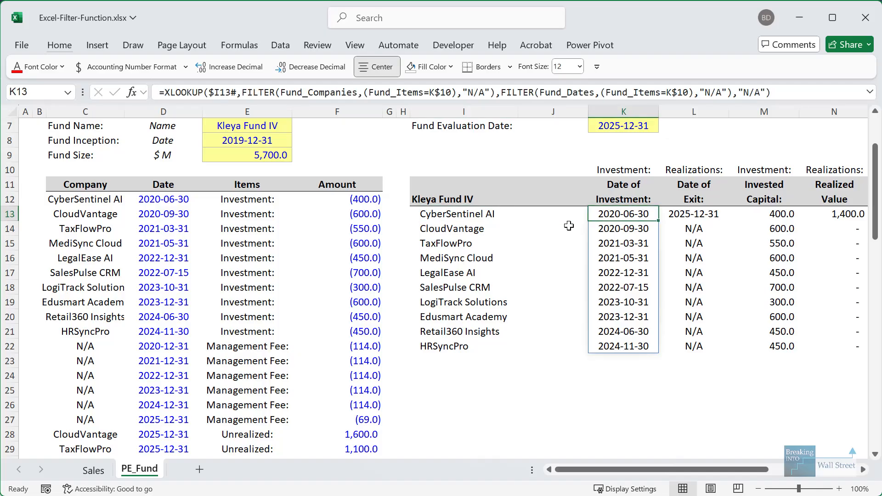
- Copy K13:K22 and paste the formula into the Date of Exit column as well
key(ctrl+shift+Down)
key(ctrl+c)
key(shift+Right)
key(alt)
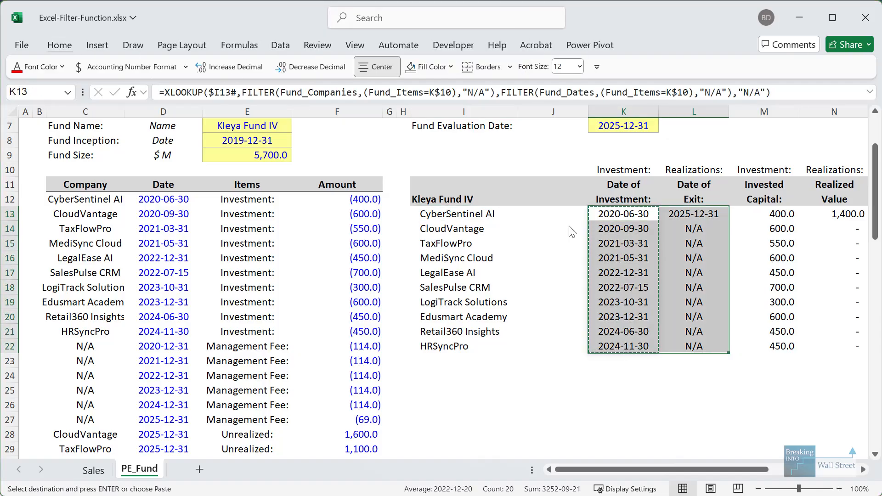
key(Return)
key(Right)
key(Escape)
- Review the Date of Exit formula in L13 and its spilled exit dates
key(F2)
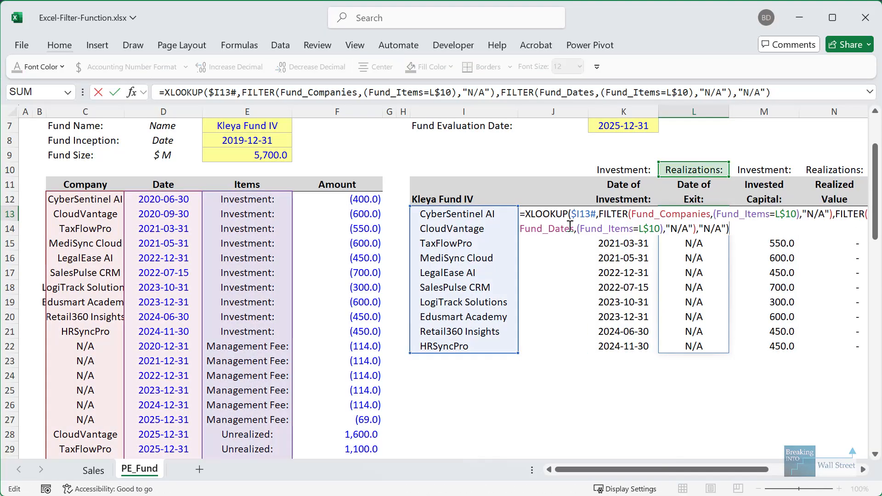
key(Return)
key(Down)
key(Down)
key(Up)
key(Up)
key(Up)
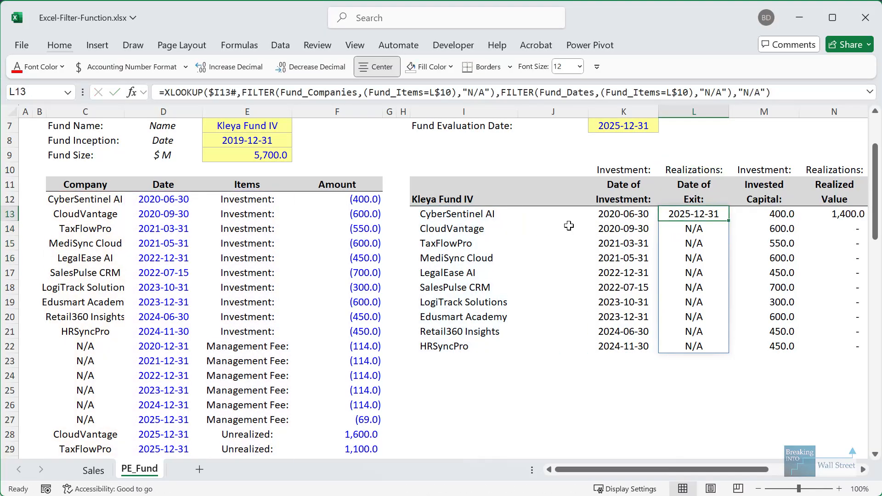
key(F2)
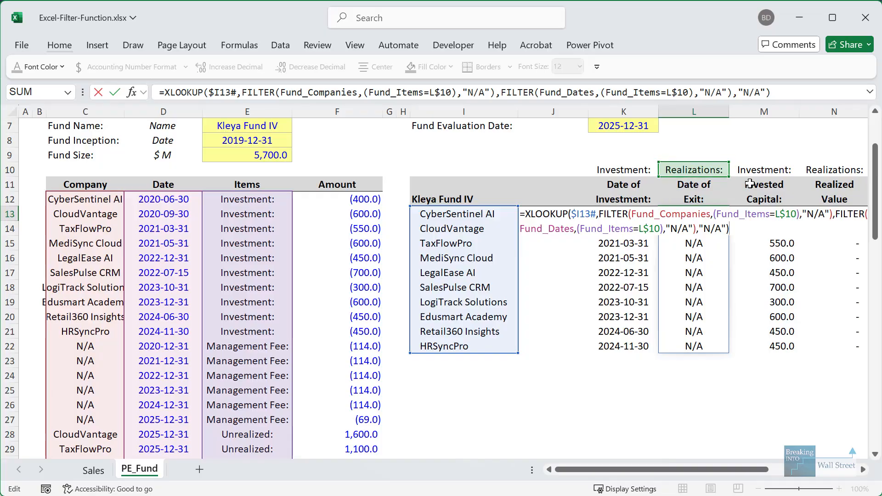
key(Escape)
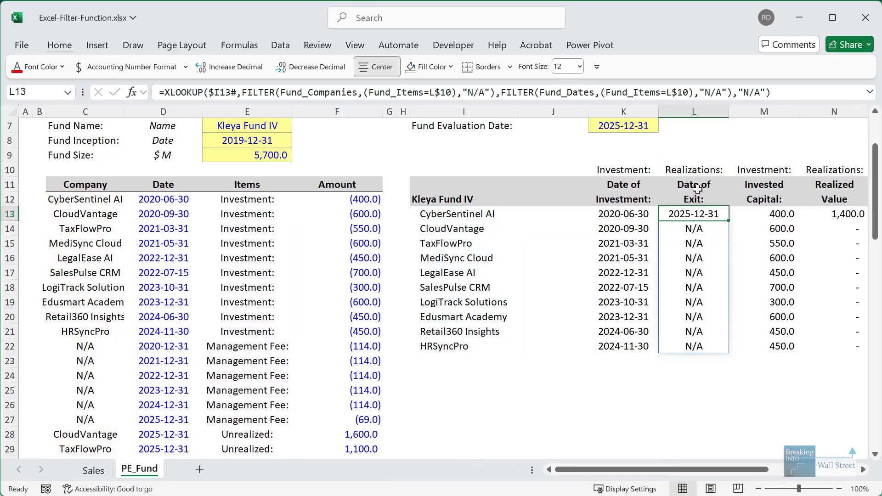
key(Right)
key(Right)
key(Right)
key(Right)
key(Right)
key(Left)
key(Left)
key(Left)
key(Left)
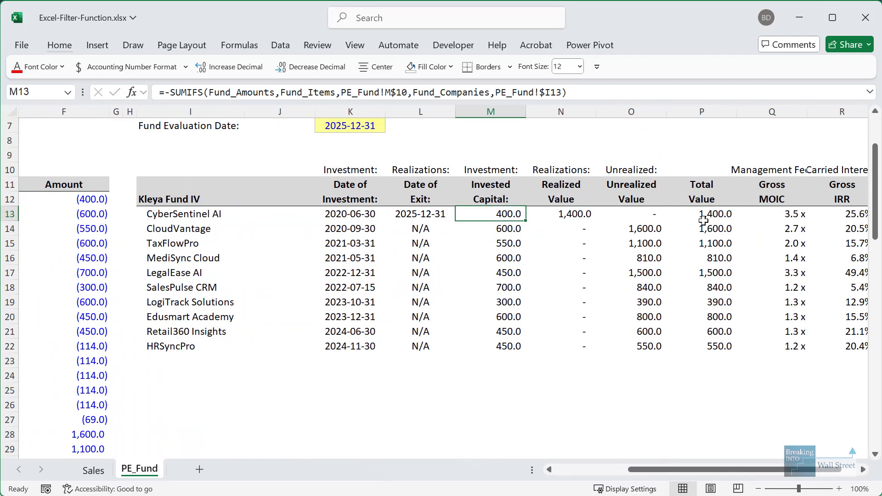
- In M13, replace the PE_Fund!$I13 criterion with I13# so the SUMIFS spills
key(F2)
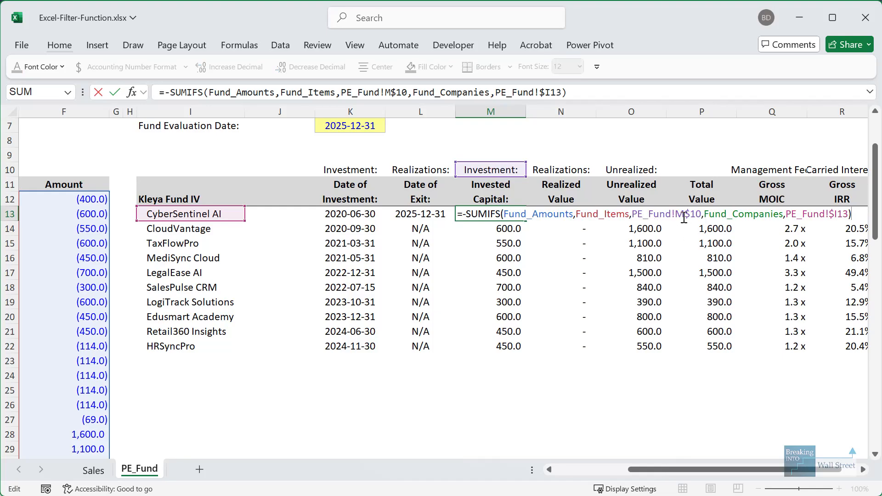
drag(788, 213, 852, 212)
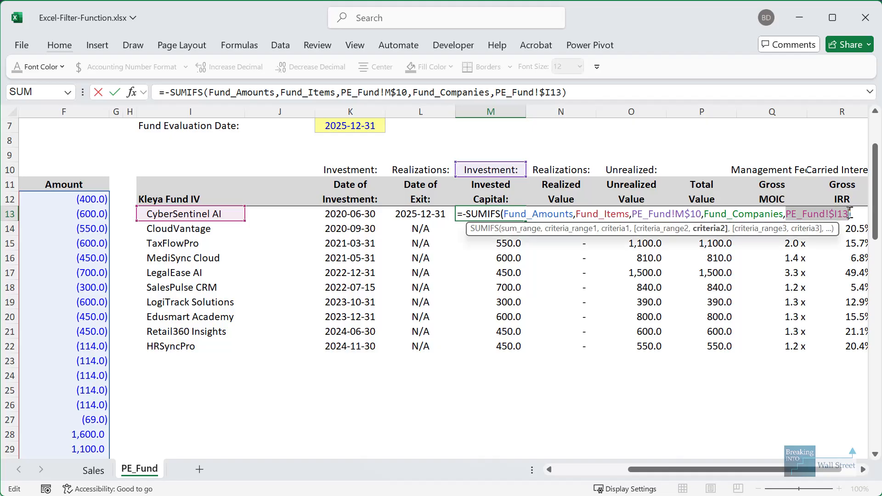
key(BackSpace)
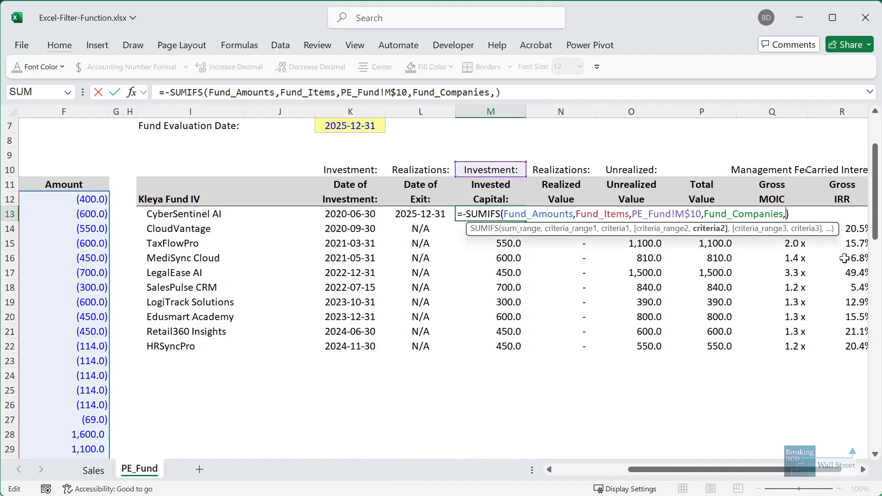
drag(194, 217, 180, 350)
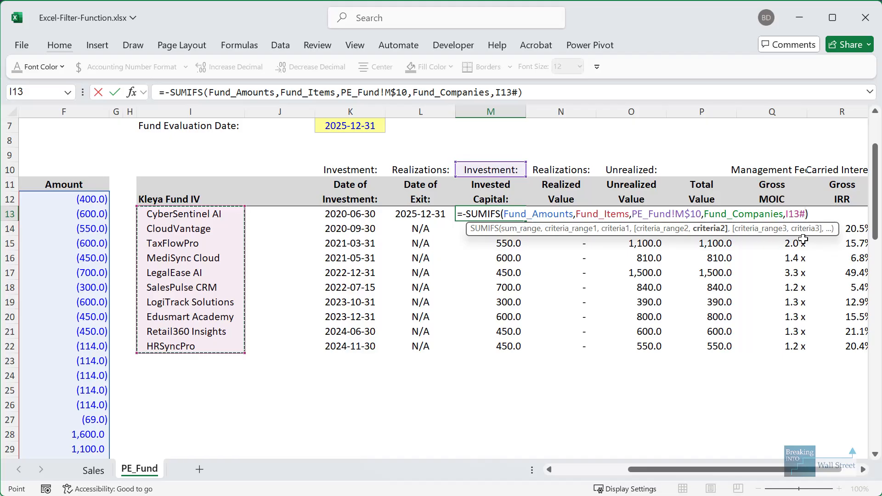
key(ctrl+Return)
- Delete the old Invested Capital values in M14:M22 so the M13 formula can spill
key(Down)
key(ctrl+shift+Down)
key(Delete)
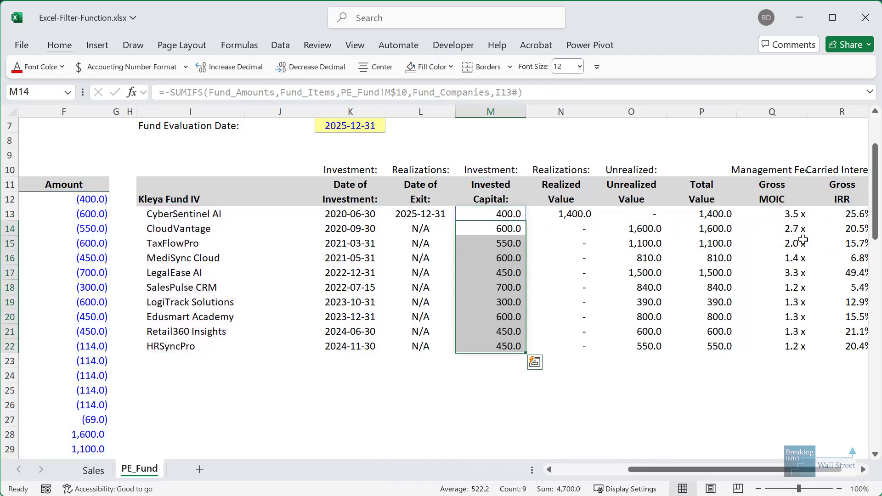
key(Up)
- Compare the Realized and Unrealized Value formulas with the new Invested Capital formula, unchanged
key(Right)
key(F2)
key(Escape)
key(Left)
key(F2)
key(Escape)
key(Right)
key(F2)
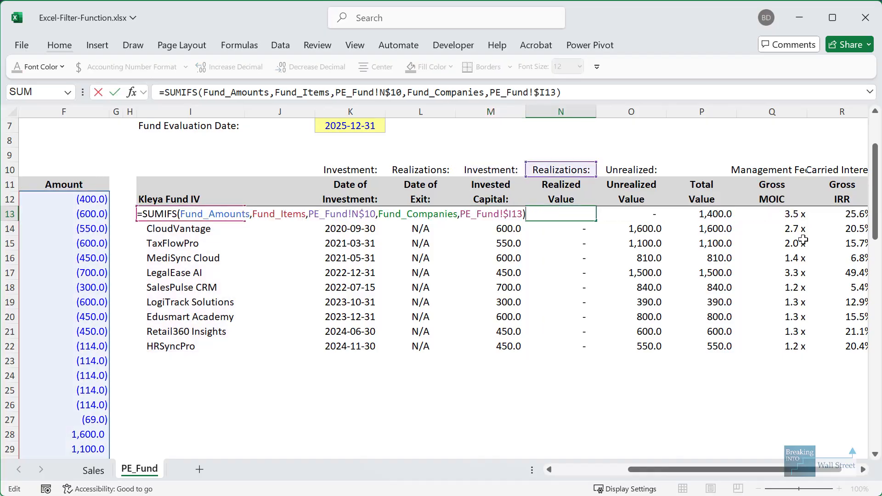
key(Escape)
key(Right)
key(F2)
key(Escape)
key(Left)
key(Left)
key(F2)
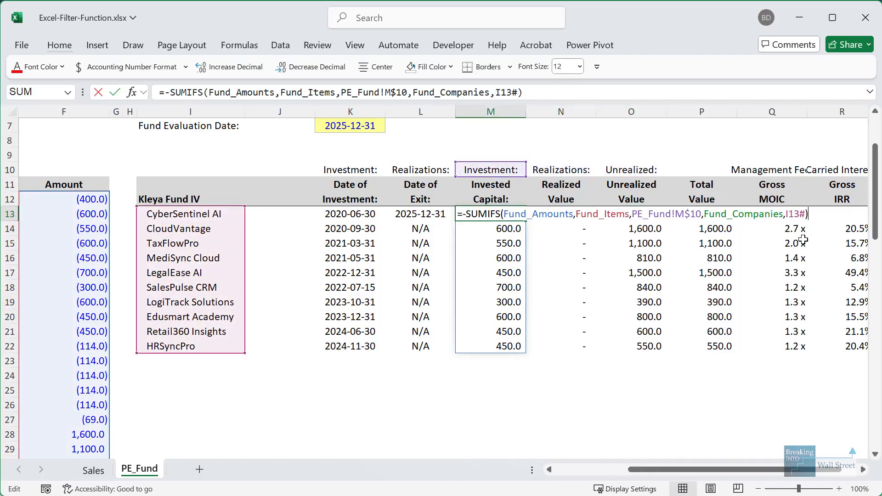
key(Escape)
key(F2)
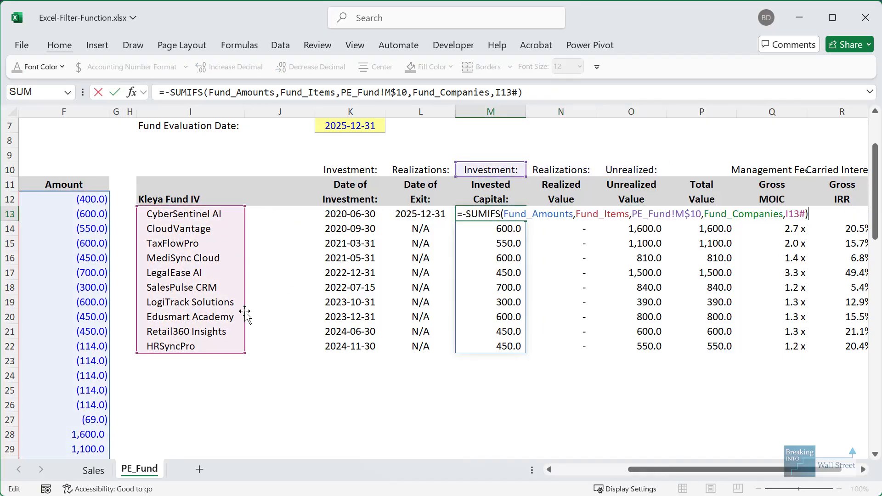
key(Escape)
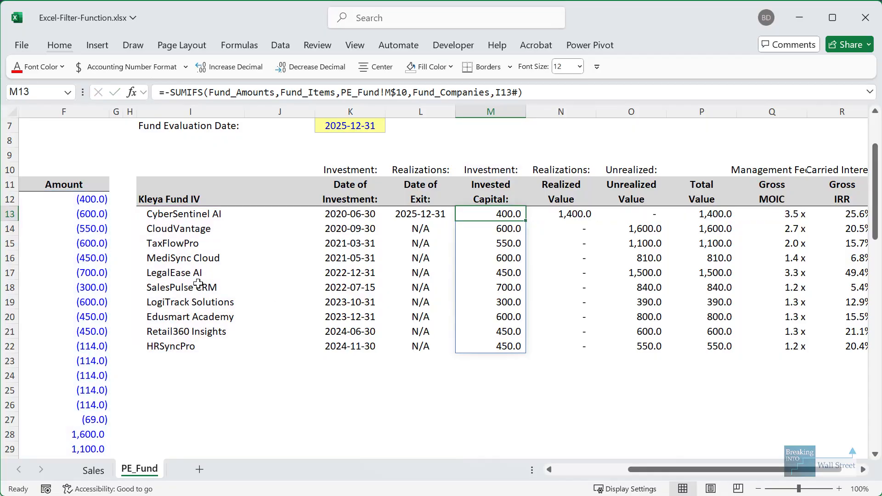
- Select a spilled investment date, then select across row 25
click(365, 276)
click(394, 391)
drag(395, 391, 27, 391)
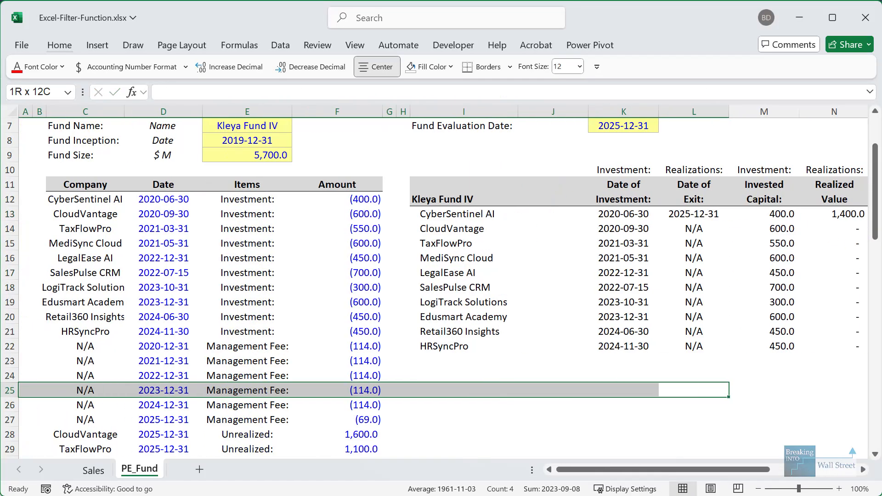
- Insert a blank row 29 in the fund data for the new company
click(124, 356)
scroll(126, 357, down, 1)
scroll(126, 356, down, 2)
click(122, 363)
key(shift+space)
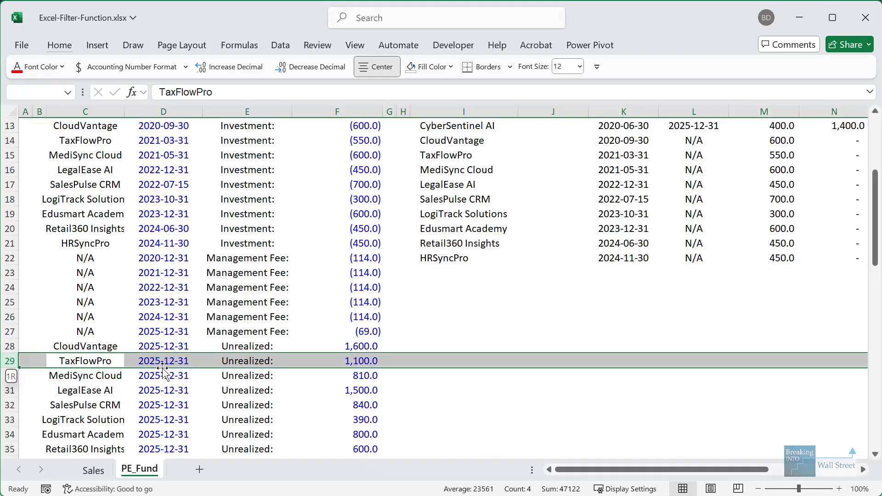
key(ctrl+shift+plus)
- Enter Company X, 6/30/2024, Investment: and -200 in the new row
text(Company X)
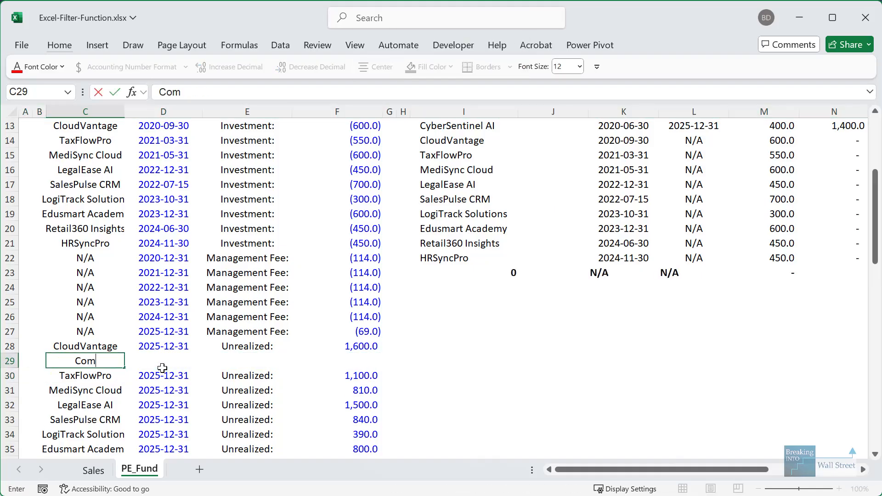
key(Tab)
text(6/30/2024)
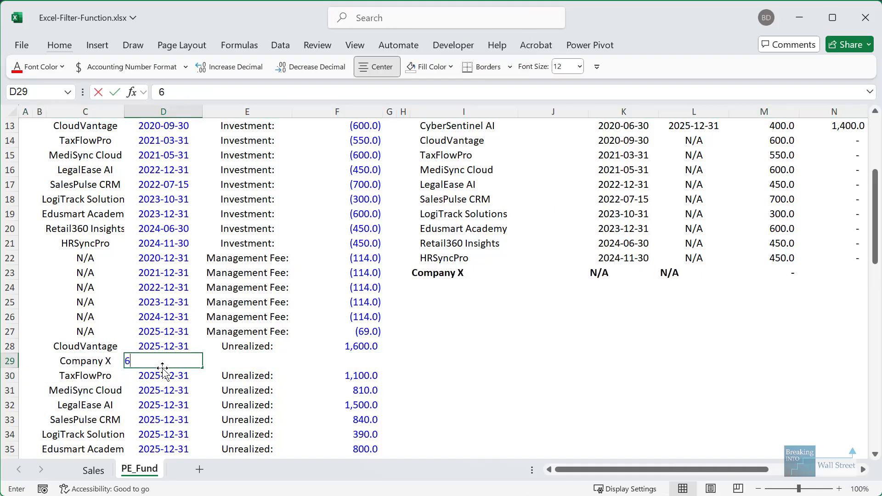
key(Tab)
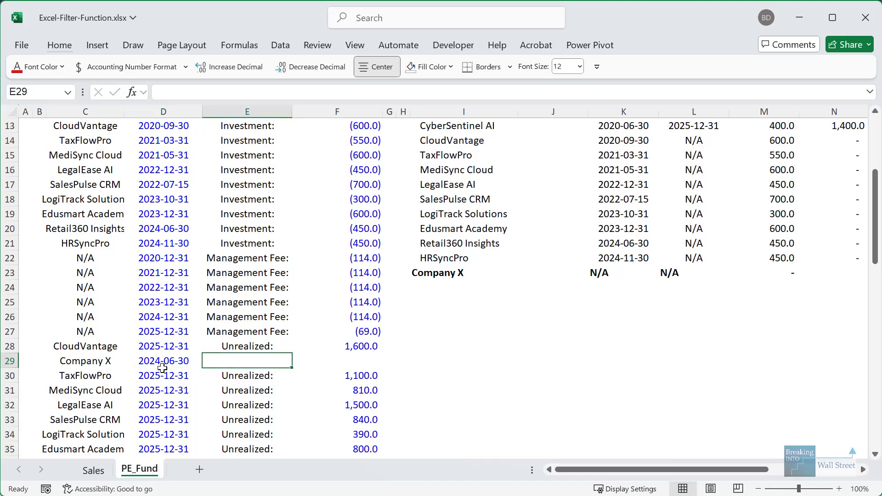
text(Investmen)
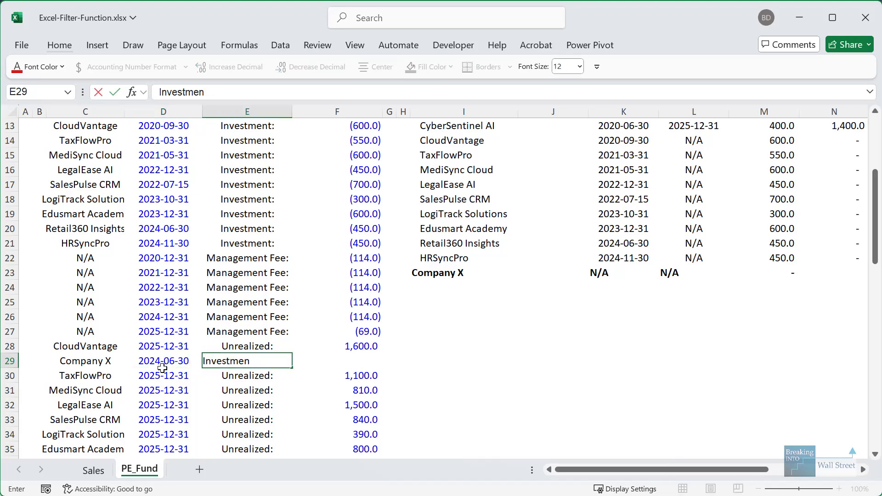
text(Tt:)
key(Tab)
text(-200)
key(ctrl+Return)
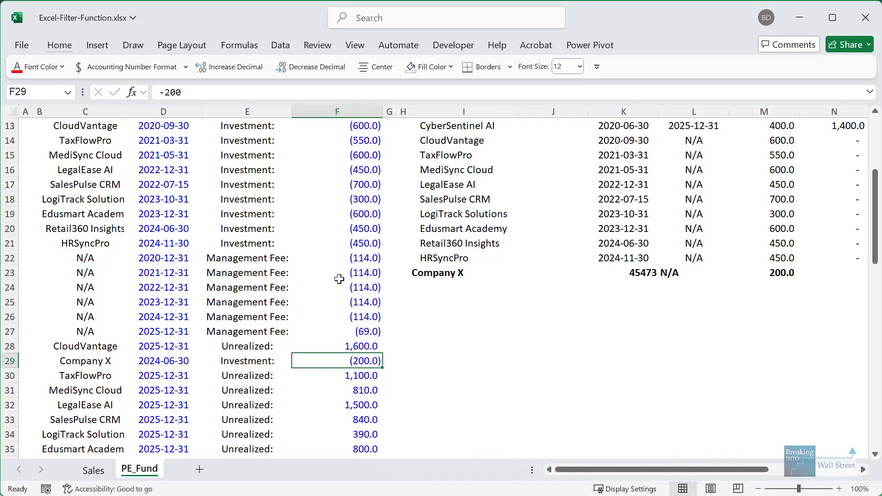
drag(656, 337, 820, 361)
- Copy the HRSyncPro summary row I22:R22 and paste only its formats onto row 23
click(373, 258)
scroll(493, 294, up, 2)
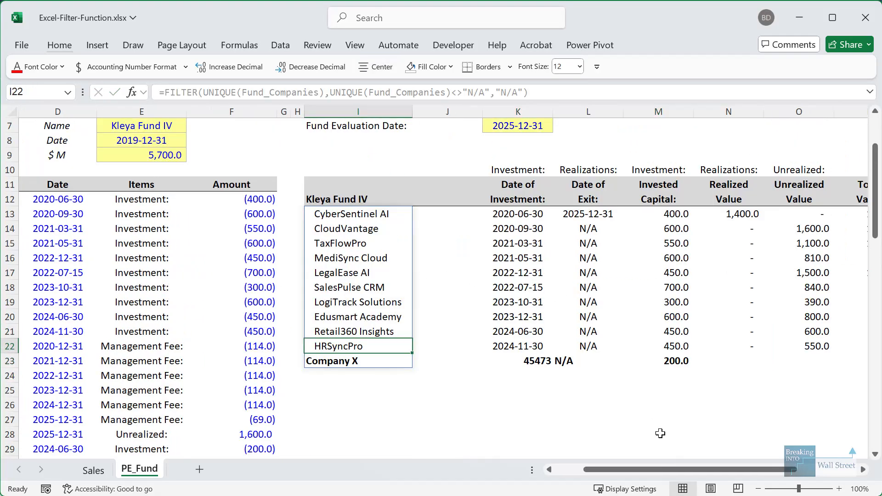
key(ctrl+shift+Right)
key(ctrl+shift+Right)
key(ctrl+c)
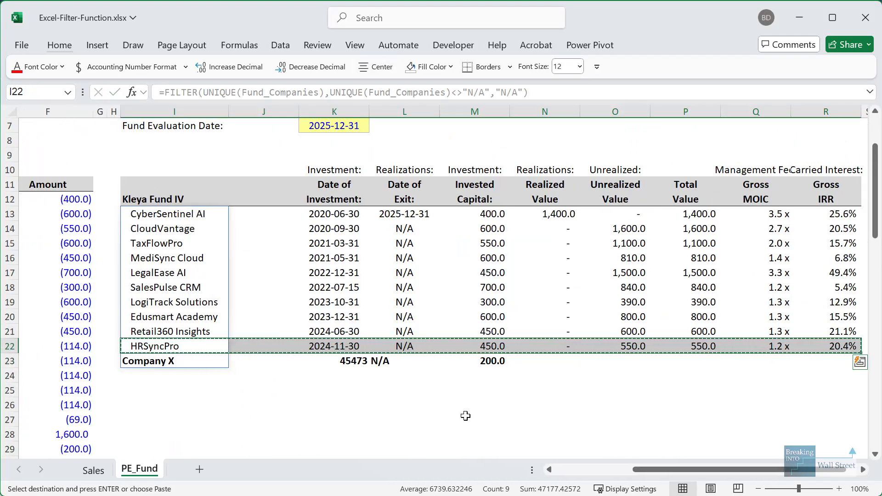
key(shift+Down)
key(alt+e)
key(s)
key(t)
key(Return)
- Check the spilled Company X entry, its dates and the Total Value formulas
click(350, 391)
click(193, 361)
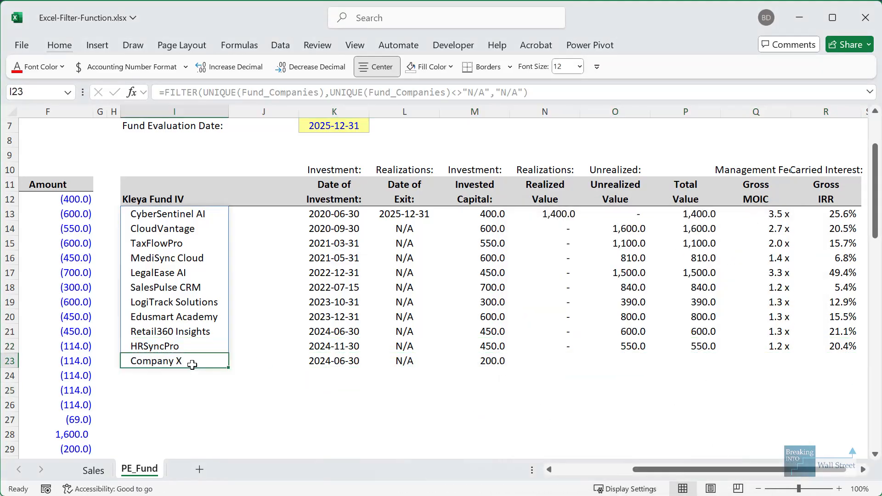
click(373, 360)
click(314, 358)
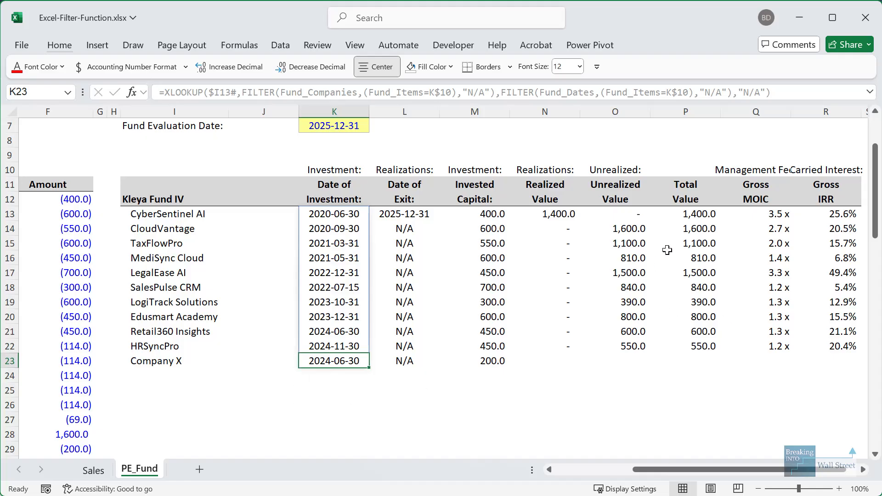
drag(692, 215, 698, 347)
click(698, 260)
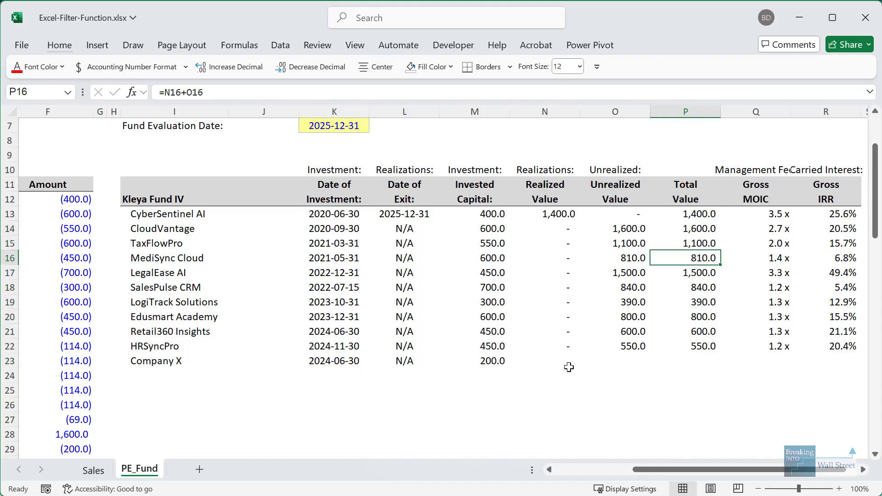
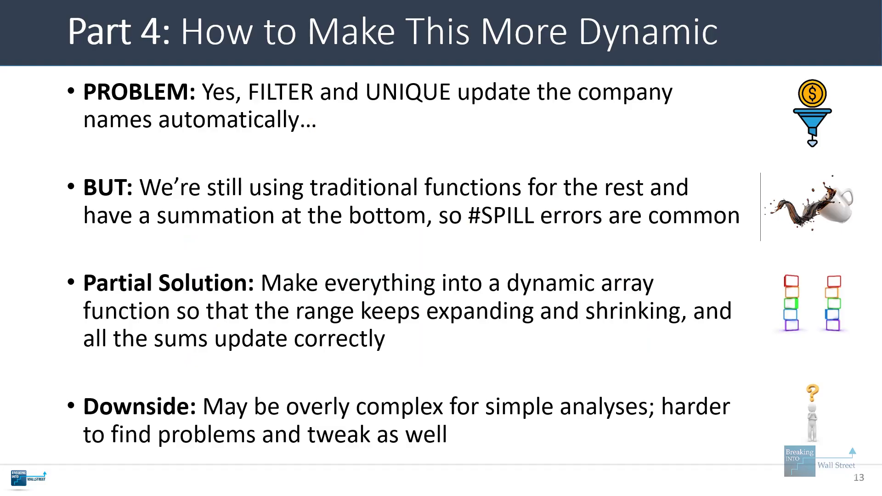
- Advance to slide 14, Recap and Summary, then go back to the Excel Sales sheet
key(Right)
key(Right)
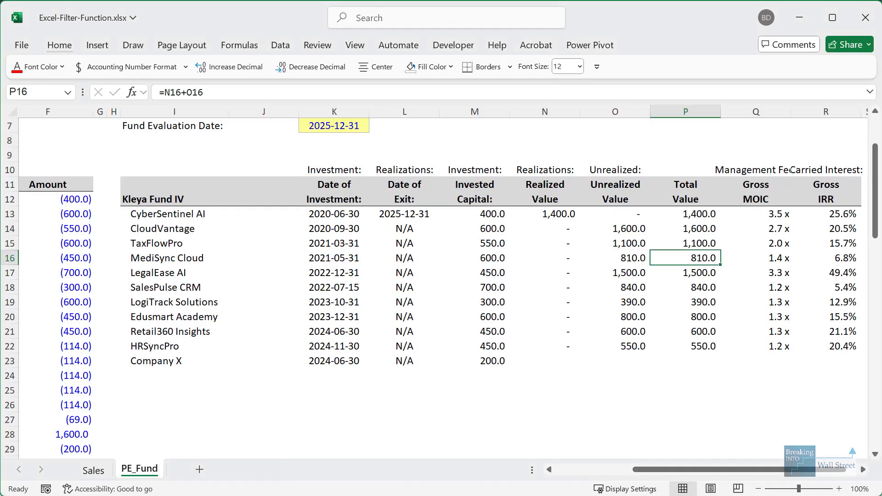
click(98, 473)
- Inspect the data validation dropdown on the School/Organization input cell O6
click(475, 218)
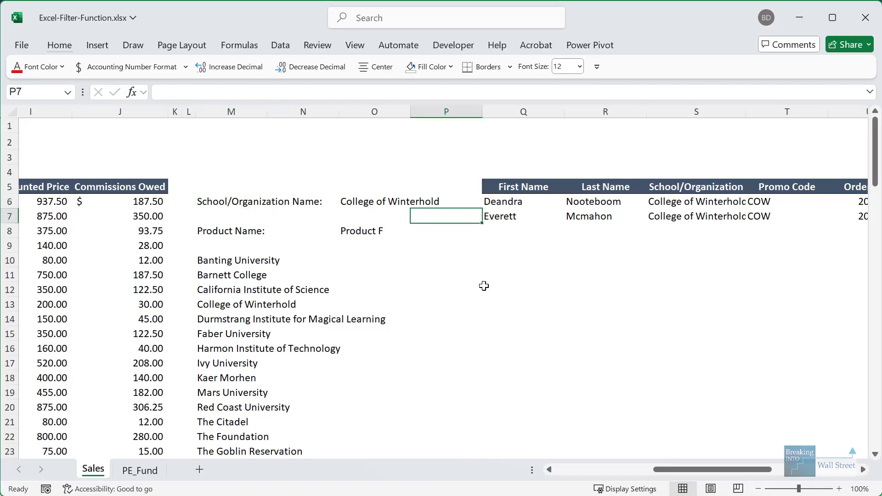
drag(484, 286, 864, 305)
click(358, 204)
key(alt+d)
key(l)
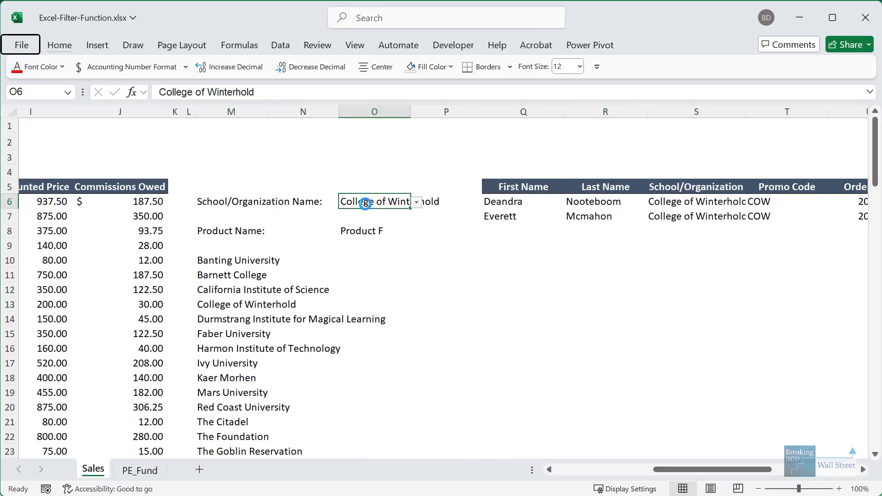
key(Escape)
key(Down)
key(Down)
- Review the SORT/UNIQUE school list, spilled Product A–H list and the customer FILTER formula
click(237, 259)
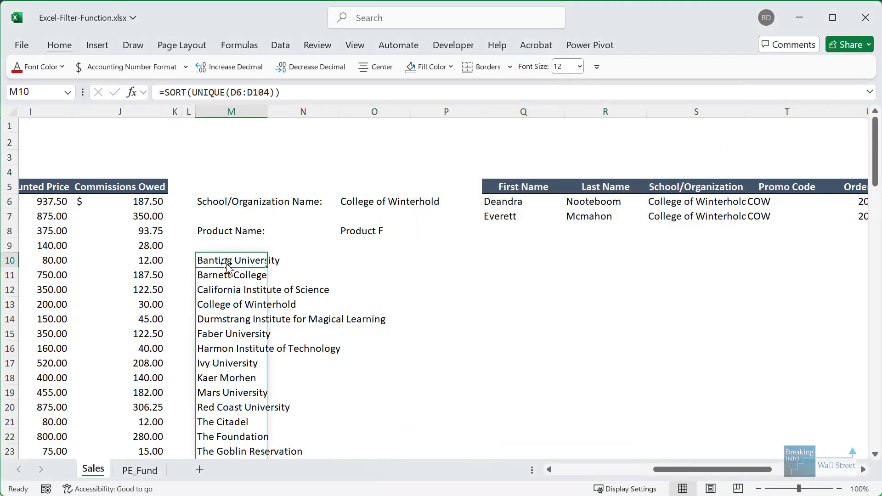
scroll(237, 344, down, 4)
drag(225, 318, 239, 420)
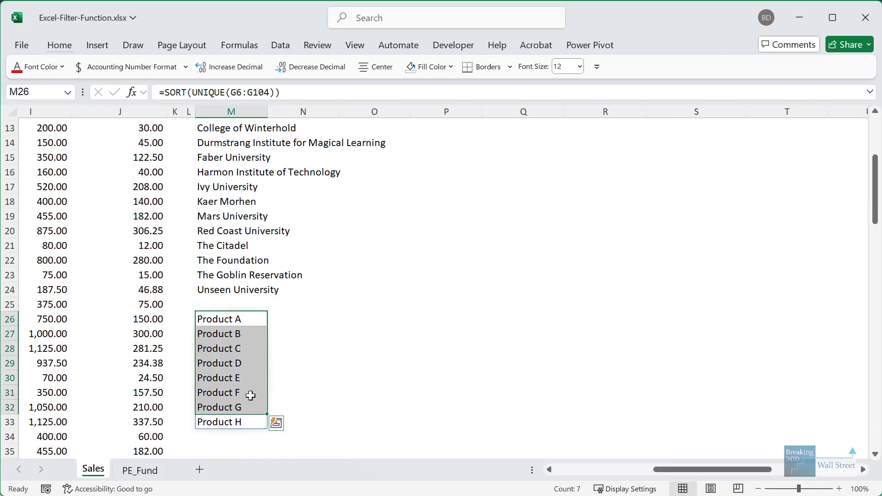
scroll(257, 391, up, 4)
click(389, 231)
click(505, 205)
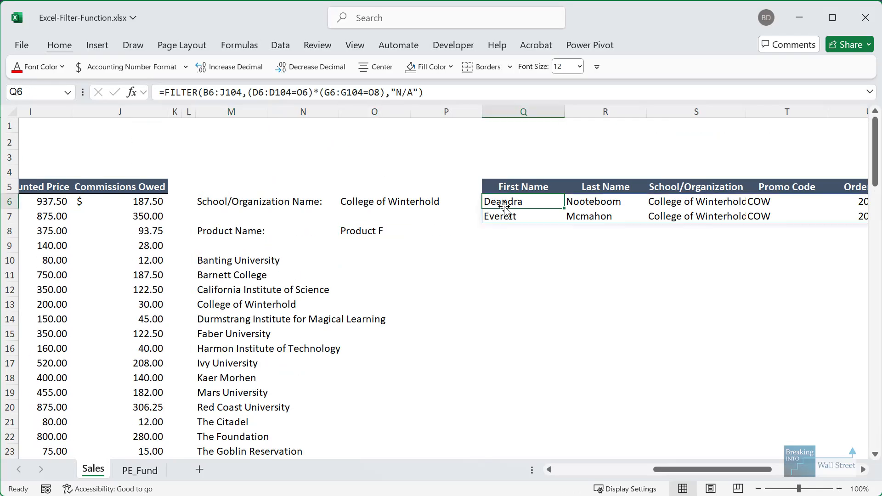
key(F2)
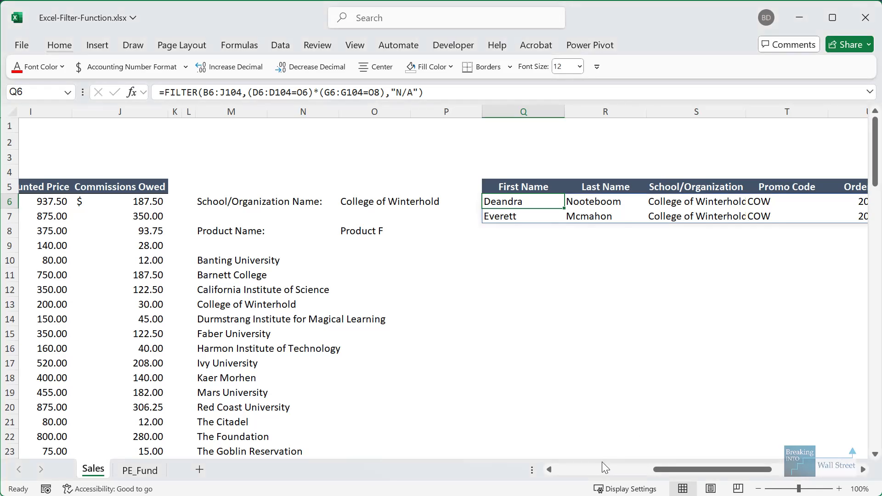
- On PE_Fund, outline management fee rows 22–26 and carried interest row 38, then select F27
click(601, 467)
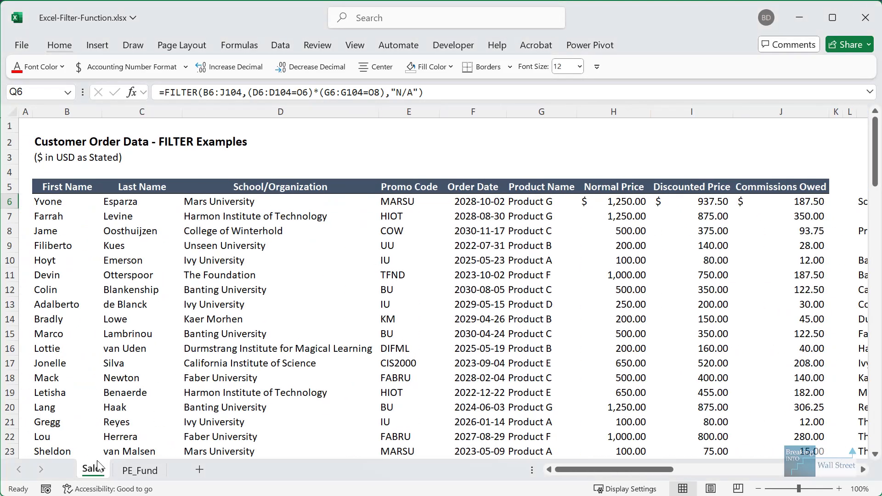
click(120, 469)
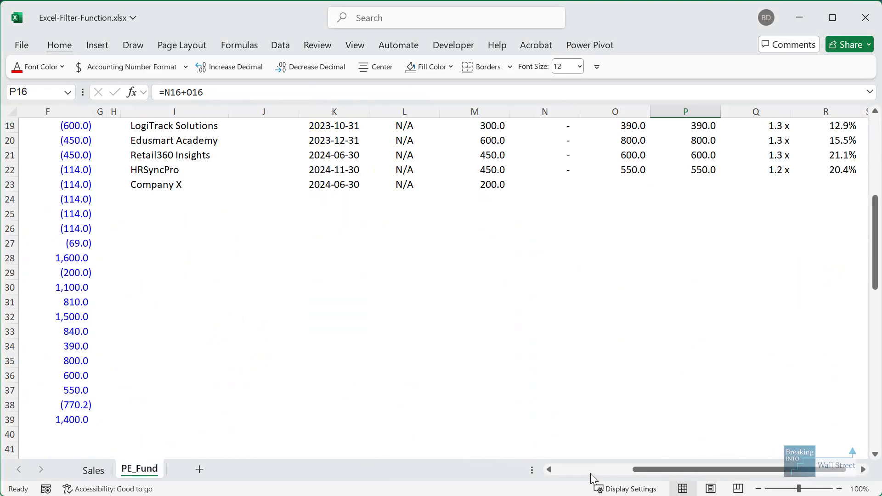
click(591, 473)
scroll(128, 230, up, 1)
drag(117, 221, 377, 276)
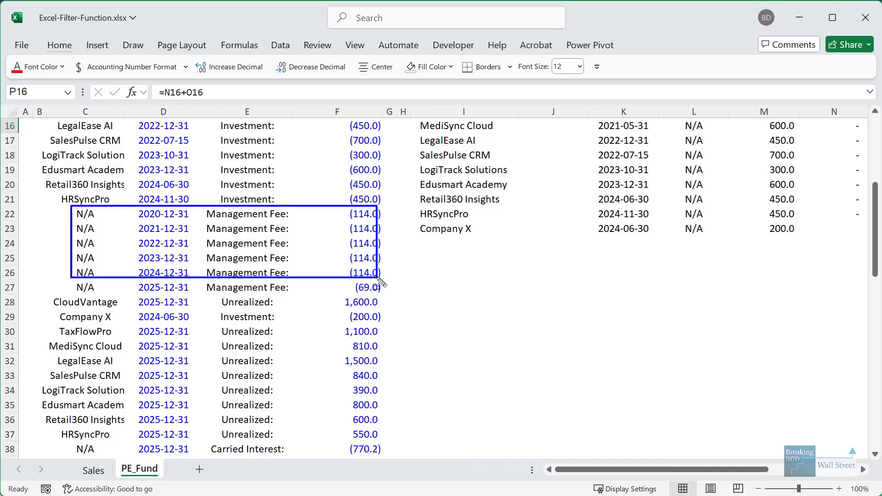
drag(64, 436, 398, 459)
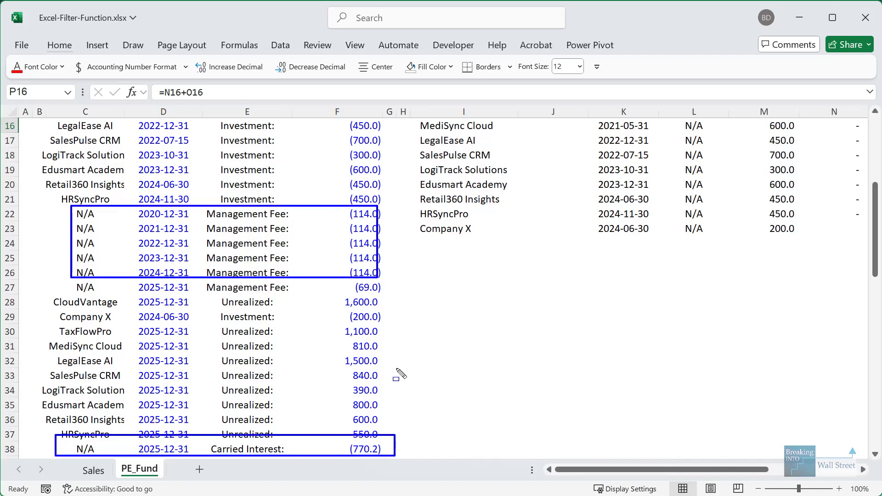
click(343, 289)
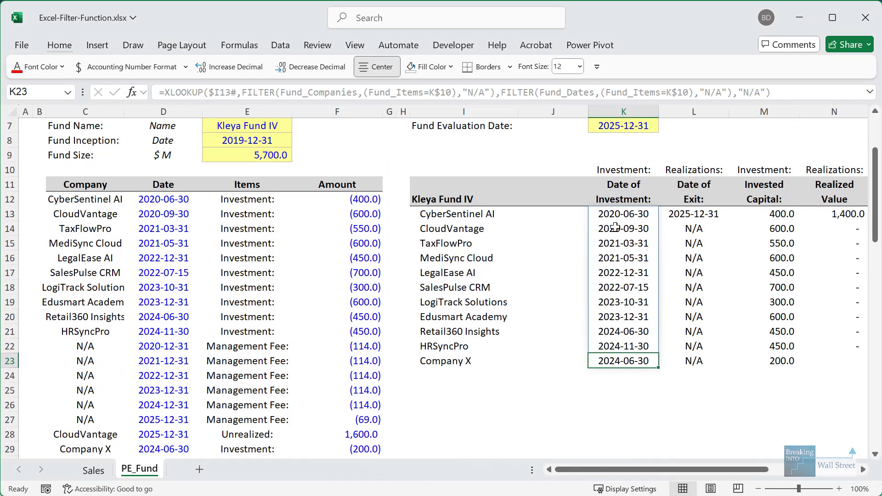
click(561, 268)
click(671, 343)
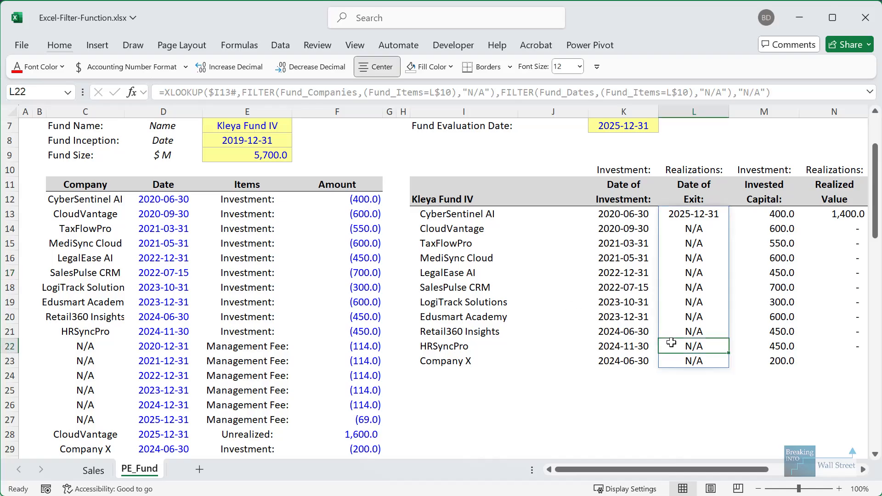
click(618, 257)
drag(627, 375, 804, 389)
click(569, 285)
click(523, 231)
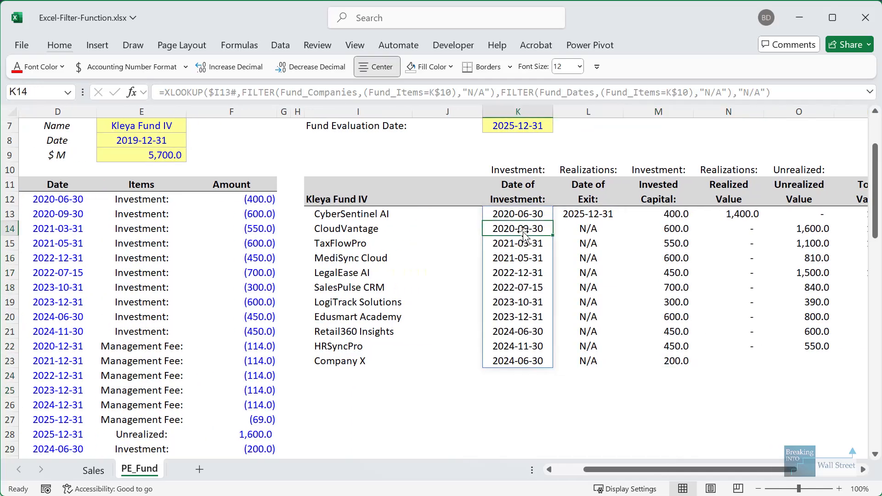
drag(602, 340, 795, 344)
click(548, 212)
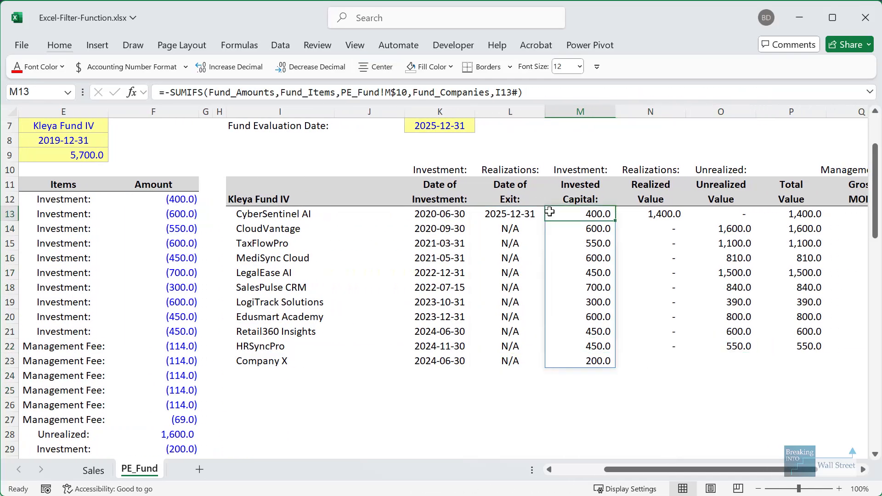
key(Right)
key(Right)
key(Right)
key(Right)
key(Right)
key(Right)
key(Right)
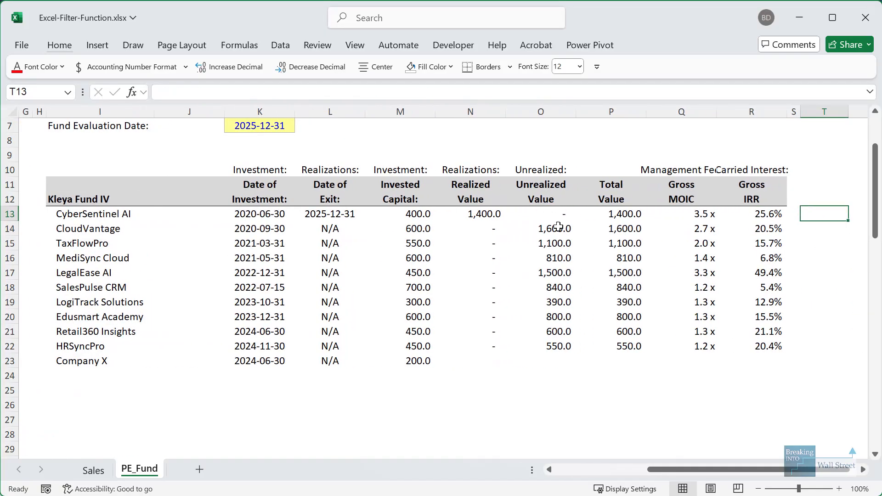
click(464, 258)
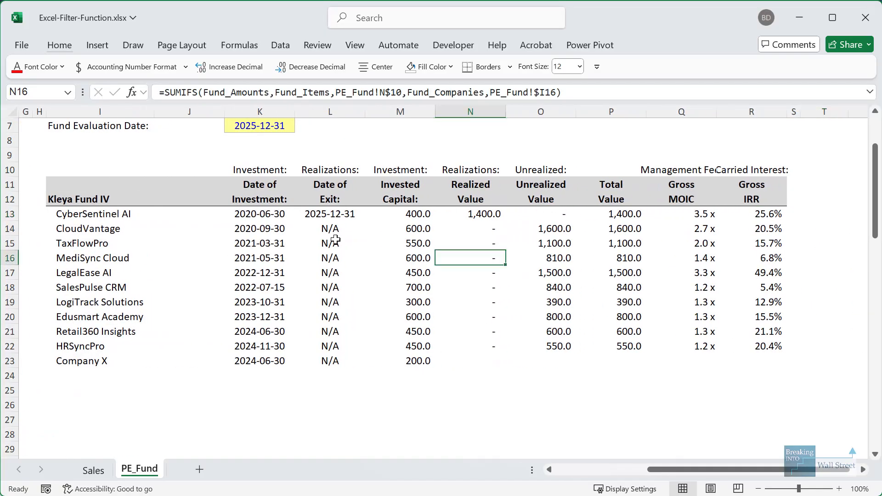
click(300, 228)
key(ctrl+Home)
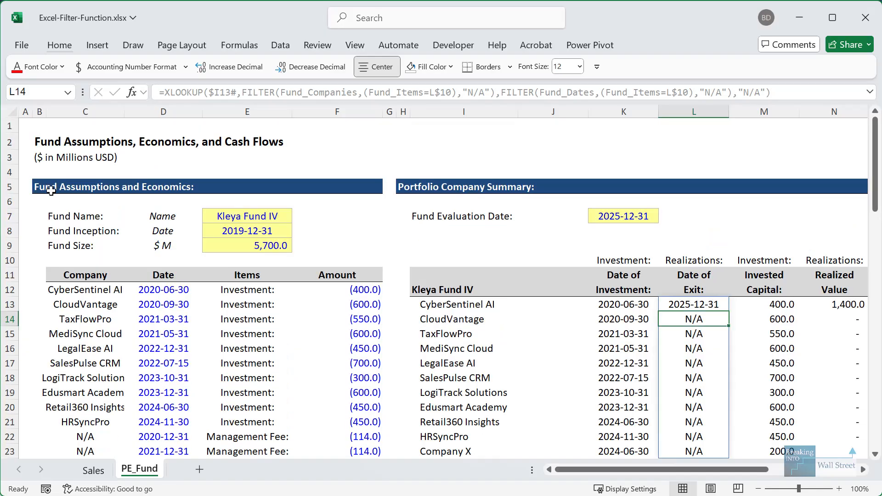